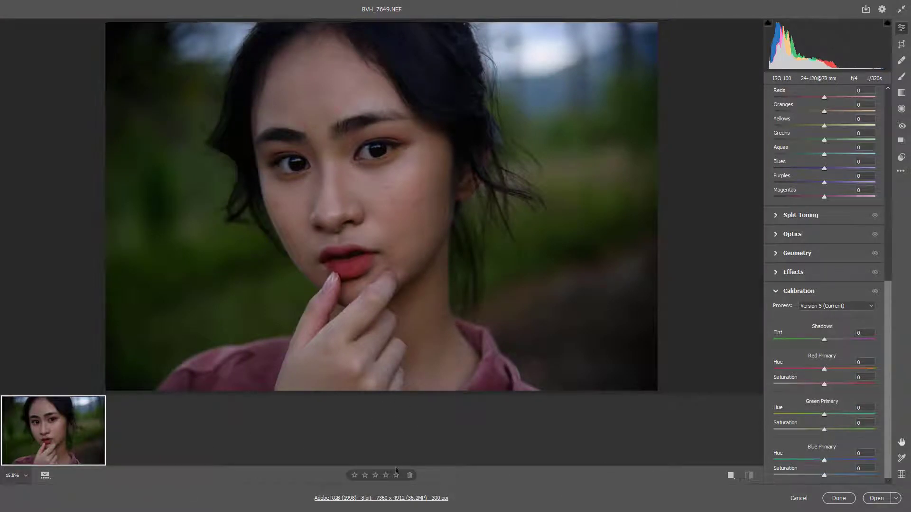
# - Hide the filmstrip to enlarge the portrait preview and inspect the face
pyautogui.click(45, 475)
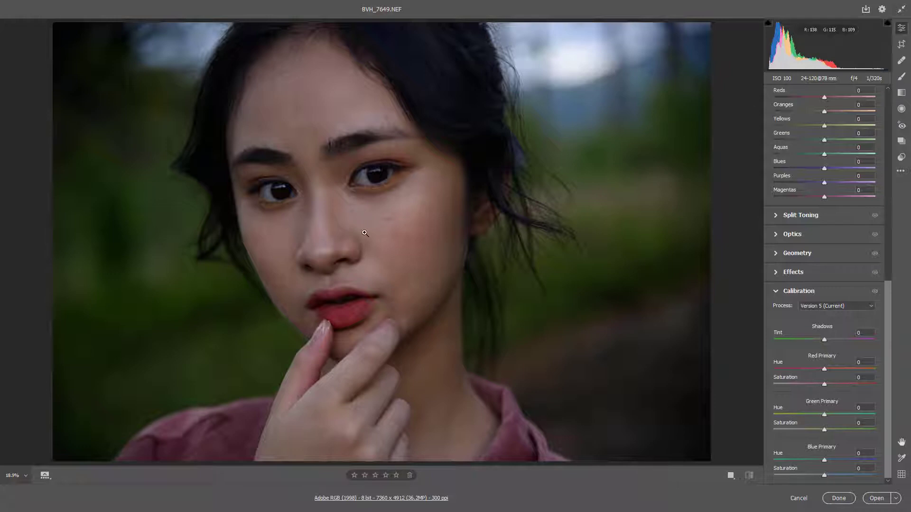
pyautogui.click(398, 239)
pyautogui.click(397, 240)
# - Set temperature 5800, tint +2, exposure +0.70, contrast +14, highlights -36, shadows +18, whites +13 and blacks +16, and compare with the original
pyautogui.moveTo(889, 355); pyautogui.dragTo(893, 165)
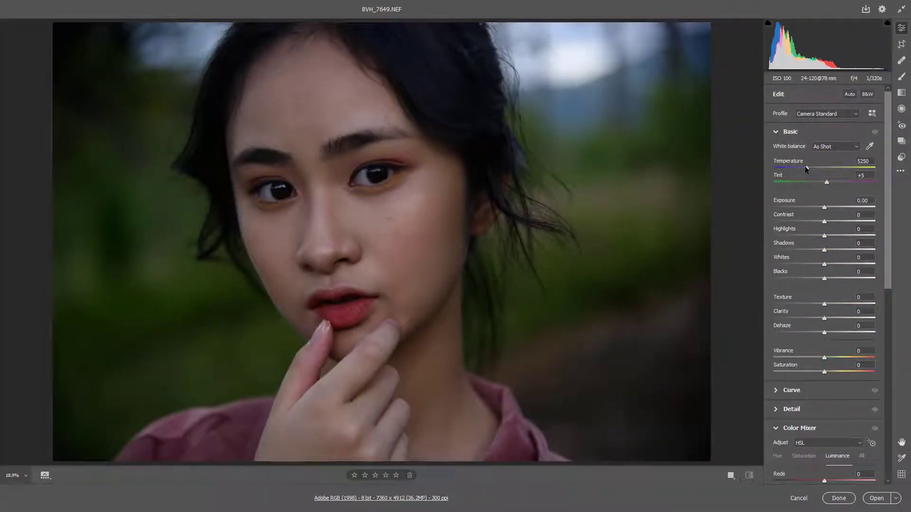
pyautogui.moveTo(807, 167); pyautogui.dragTo(833, 251)
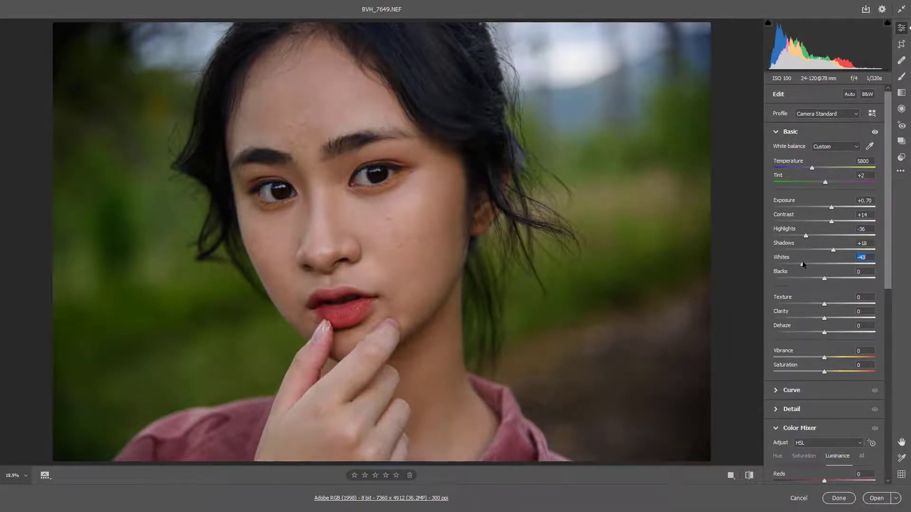
pyautogui.moveTo(826, 269)
pyautogui.mouseDown()
pyautogui.moveTo(844, 268)
pyautogui.moveTo(807, 277)
pyautogui.moveTo(832, 277)
pyautogui.mouseUp()
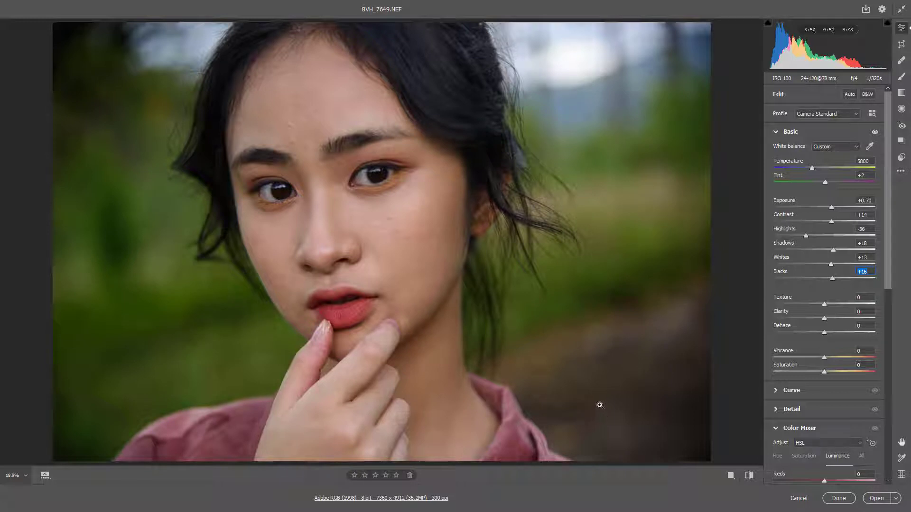
pyautogui.click(749, 476)
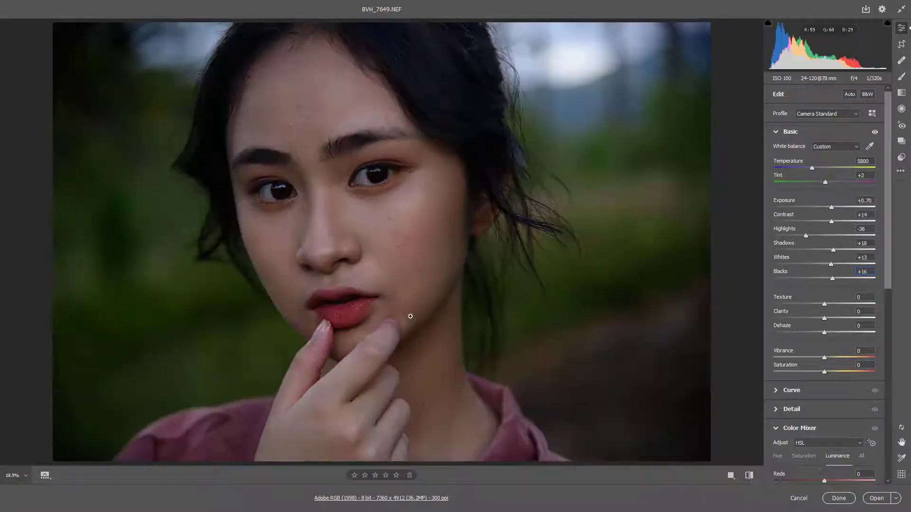
# - Set texture +7, clarity +7, dehaze +6, vibrance +34 and saturation -7 for the portrait
pyautogui.scroll(-1, 830, 292)
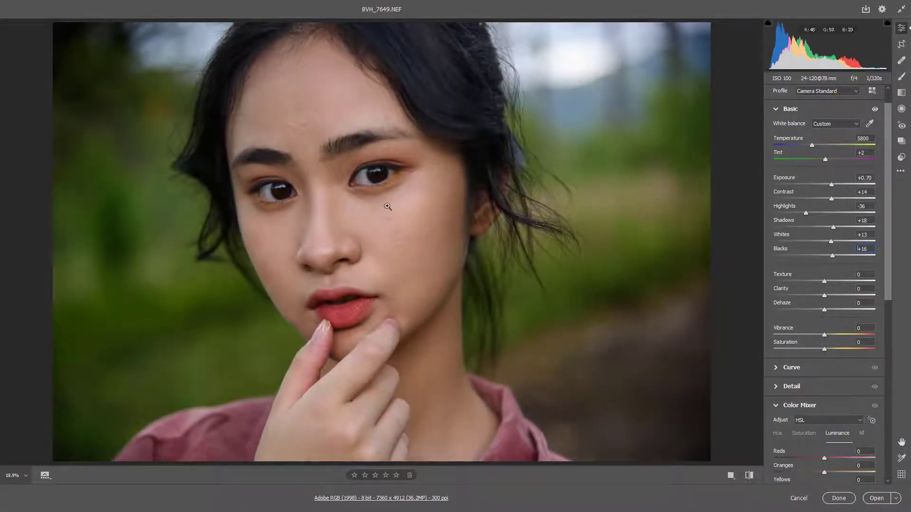
pyautogui.click(403, 217)
pyautogui.click(403, 220)
pyautogui.scroll(5, 418, 223)
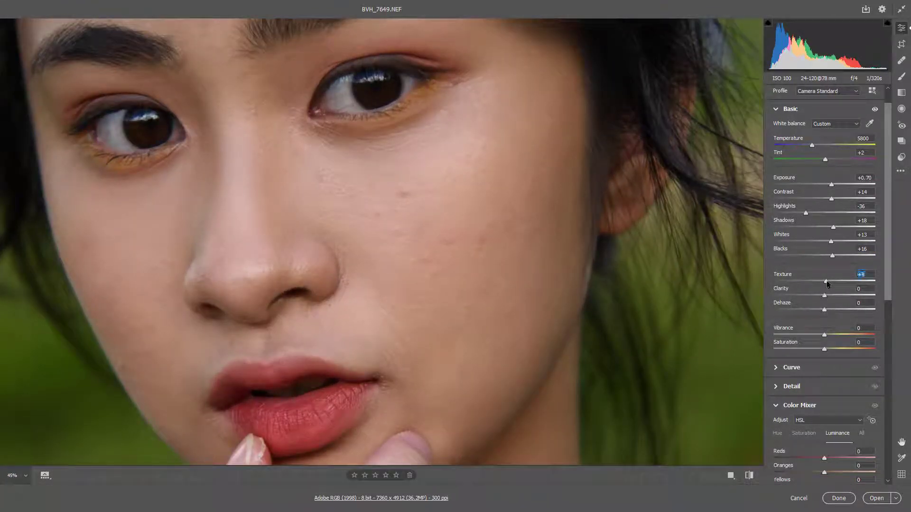
pyautogui.moveTo(826, 299); pyautogui.dragTo(846, 336)
pyautogui.scroll(-1, 501, 315)
pyautogui.scroll(-3, 501, 315)
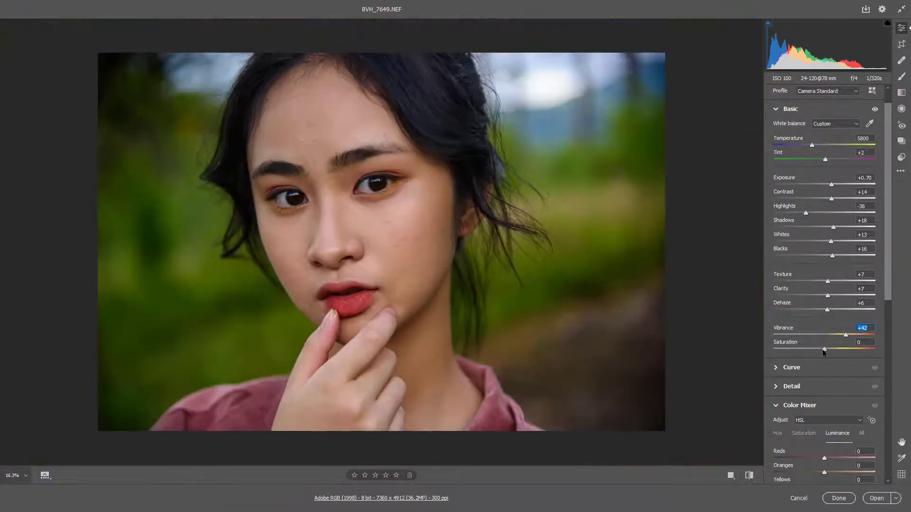
pyautogui.moveTo(825, 352)
pyautogui.mouseDown()
pyautogui.moveTo(842, 337)
pyautogui.moveTo(821, 351)
pyautogui.mouseUp()
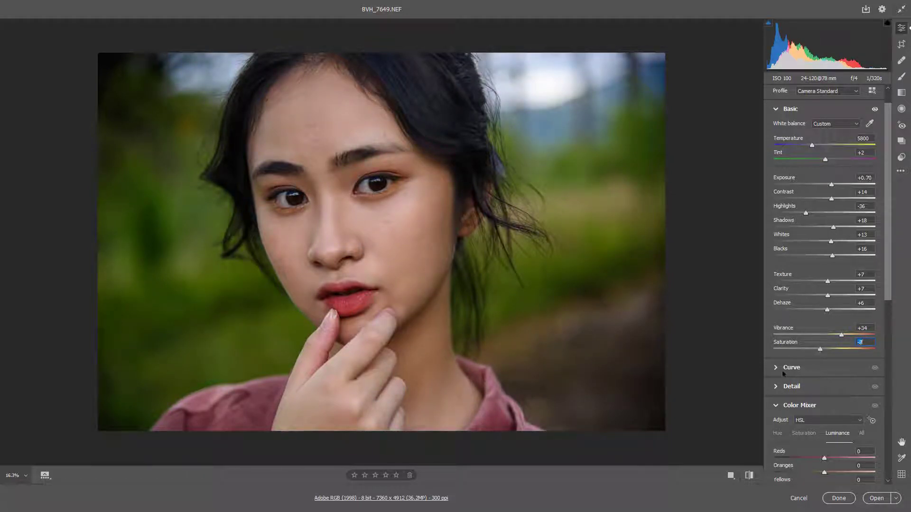
# - Apply split toning with highlights hue 52 and saturation 7, balance 10, shadows hue 34 and saturation 7
pyautogui.click(776, 109)
pyautogui.scroll(-3, 781, 289)
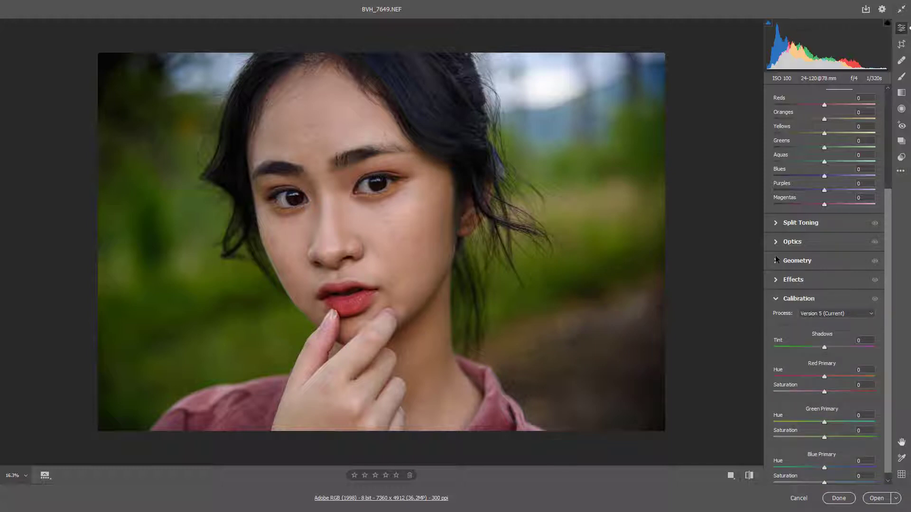
pyautogui.click(776, 223)
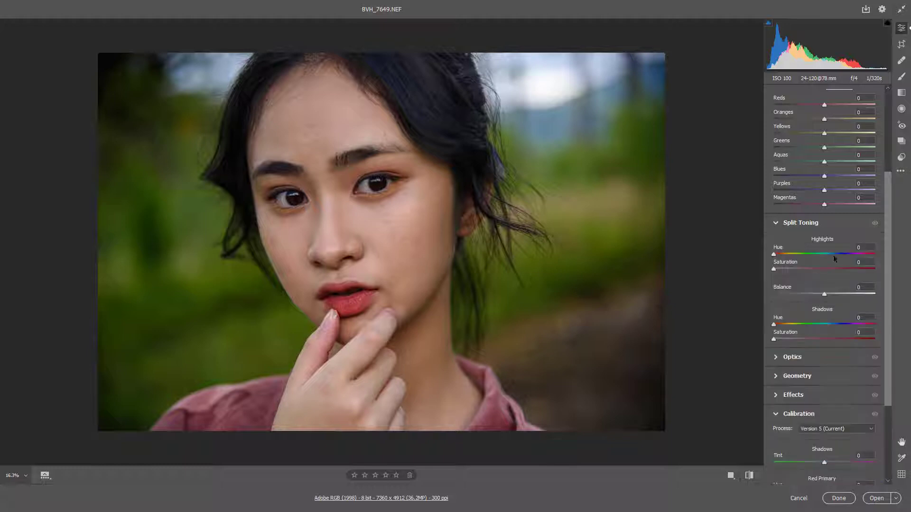
pyautogui.moveTo(774, 255); pyautogui.dragTo(788, 255)
pyautogui.moveTo(833, 295); pyautogui.dragTo(830, 295)
pyautogui.moveTo(774, 324)
pyautogui.mouseDown()
pyautogui.moveTo(796, 339)
pyautogui.moveTo(784, 342)
pyautogui.moveTo(825, 324)
pyautogui.moveTo(787, 327)
pyautogui.mouseUp()
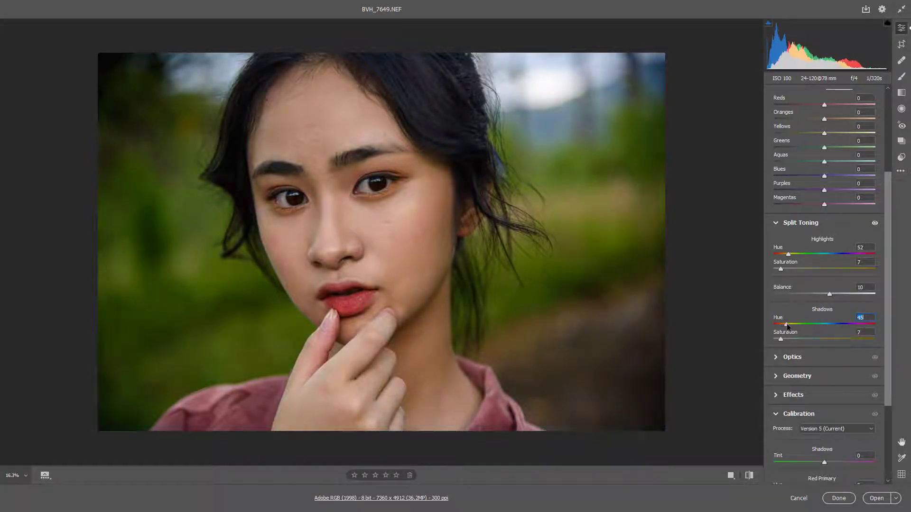
# - Open the adjusted raw portrait in Photoshop for retouching
pyautogui.click(864, 501)
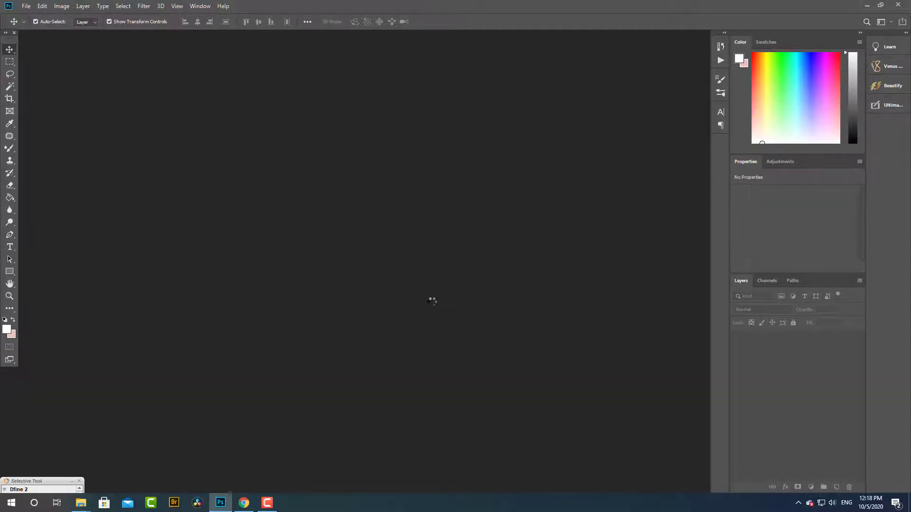
pyautogui.scroll(2, 358, 275)
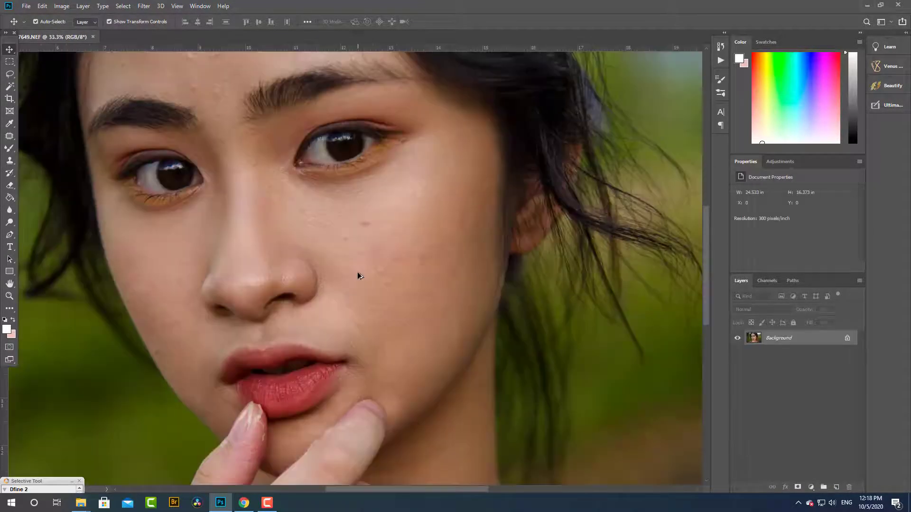
pyautogui.scroll(2, 357, 272)
pyautogui.scroll(-5, 358, 272)
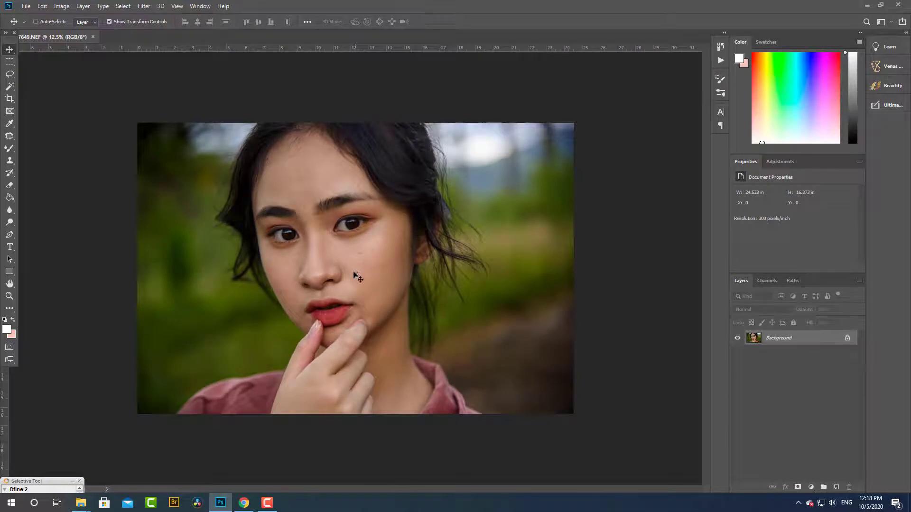
# - Duplicate the background layer and add a Black & White adjustment above it with Reds -67 and Yellows -33
pyautogui.press('i')
pyautogui.hotkey('ctrl', 'k')
pyautogui.click(578, 119)
pyautogui.press('v')
pyautogui.hotkey('ctrl', 'j')
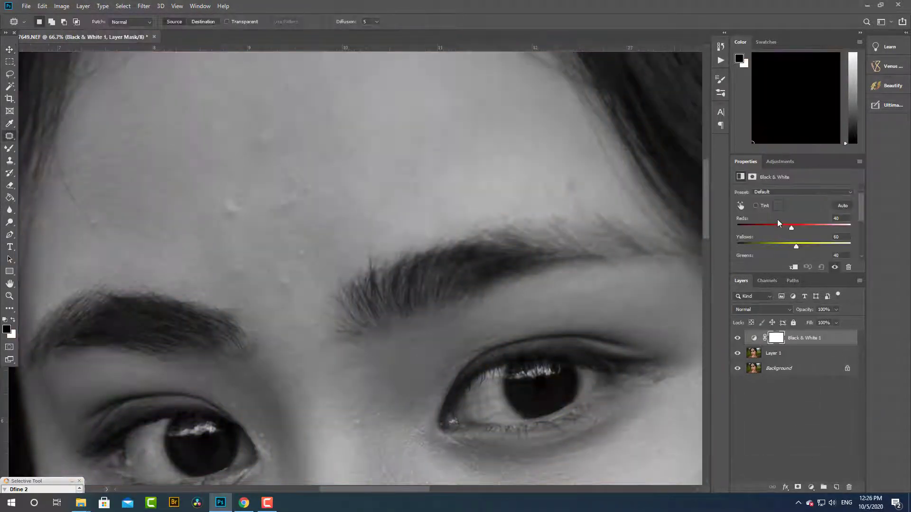
pyautogui.moveTo(780, 225); pyautogui.dragTo(775, 247)
# - Remove the blemishes on the upper forehead of Layer 1 with the Spot Healing Brush, reducing its size to 40
pyautogui.moveTo(195, 285); pyautogui.dragTo(298, 445)
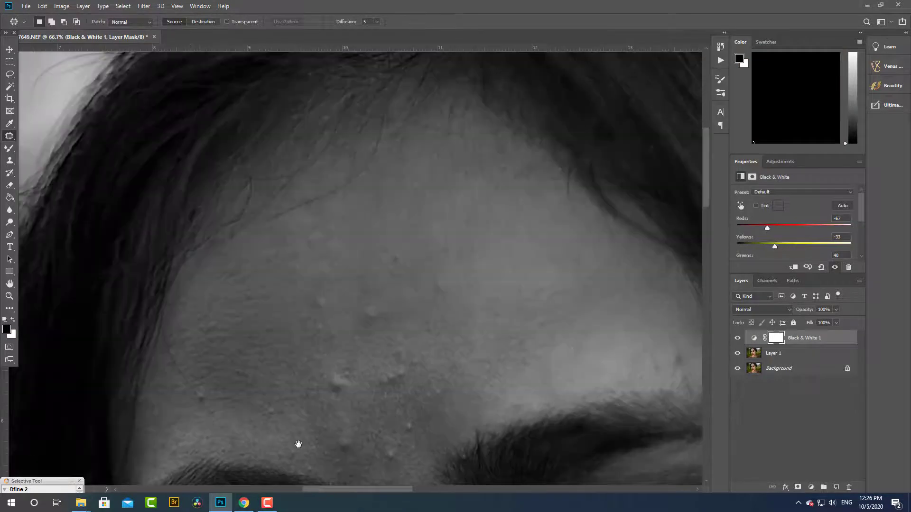
pyautogui.rightClick(9, 136)
pyautogui.click(47, 137)
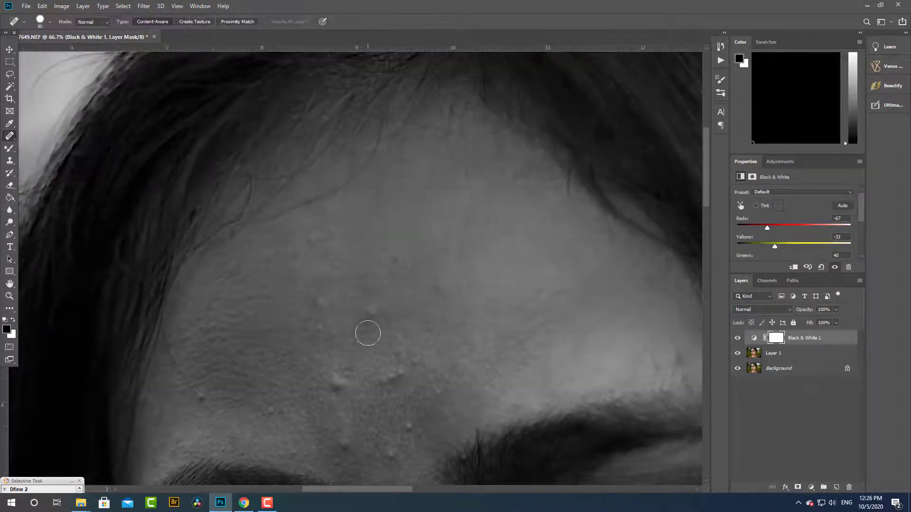
pyautogui.click(772, 355)
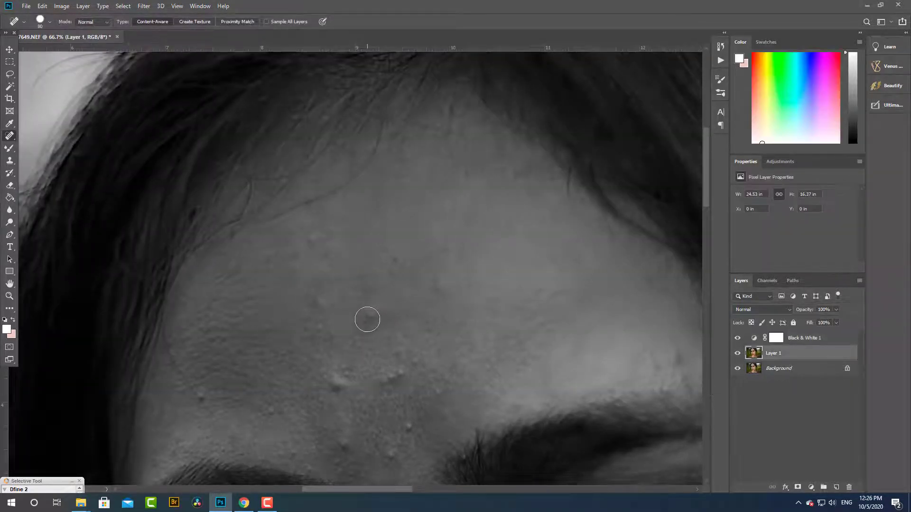
pyautogui.scroll(2, 376, 325)
pyautogui.press('[')
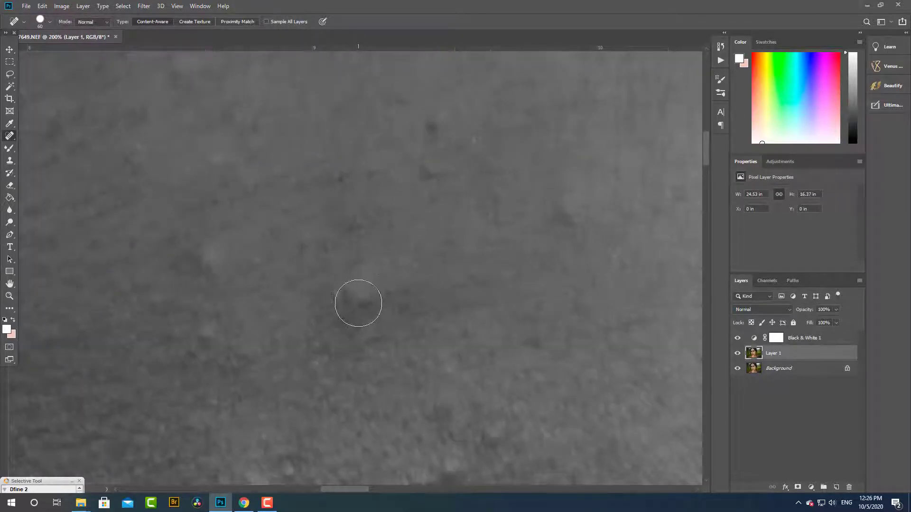
pyautogui.click(359, 303)
pyautogui.press('[')
pyautogui.press('[')
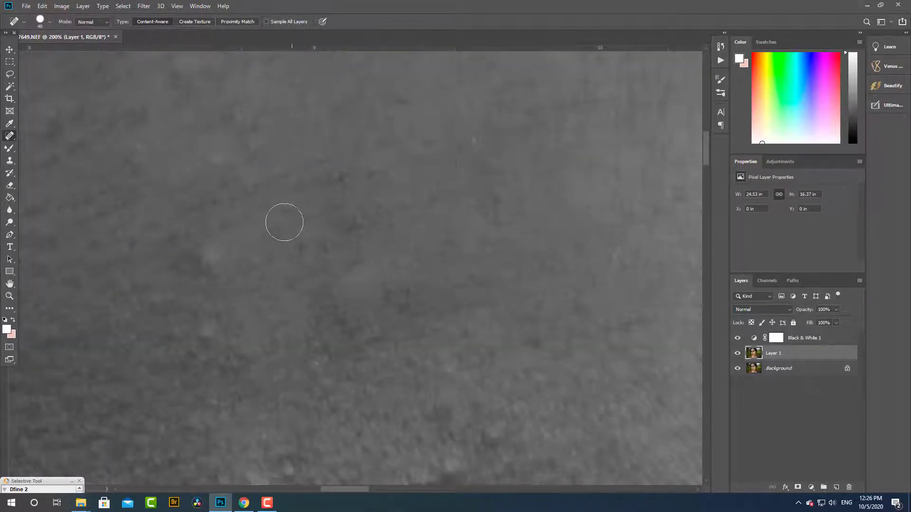
pyautogui.click(210, 259)
pyautogui.click(313, 364)
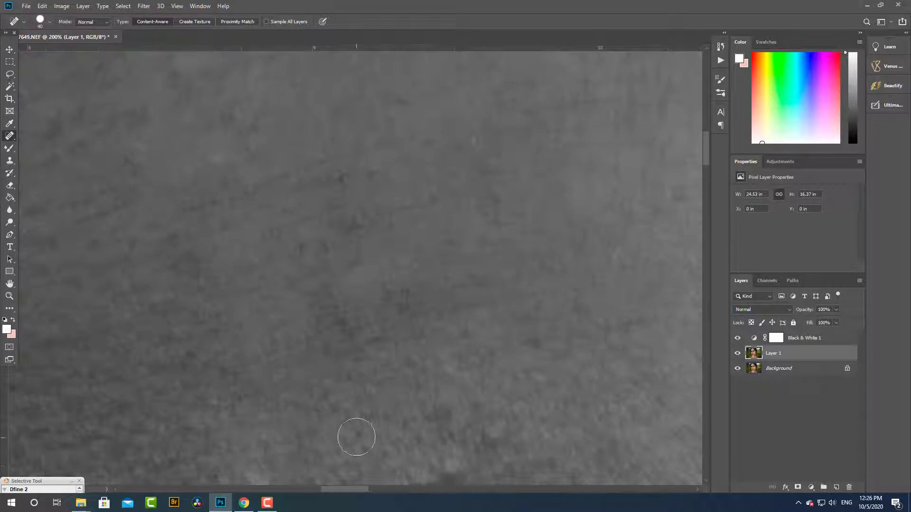
pyautogui.click(474, 456)
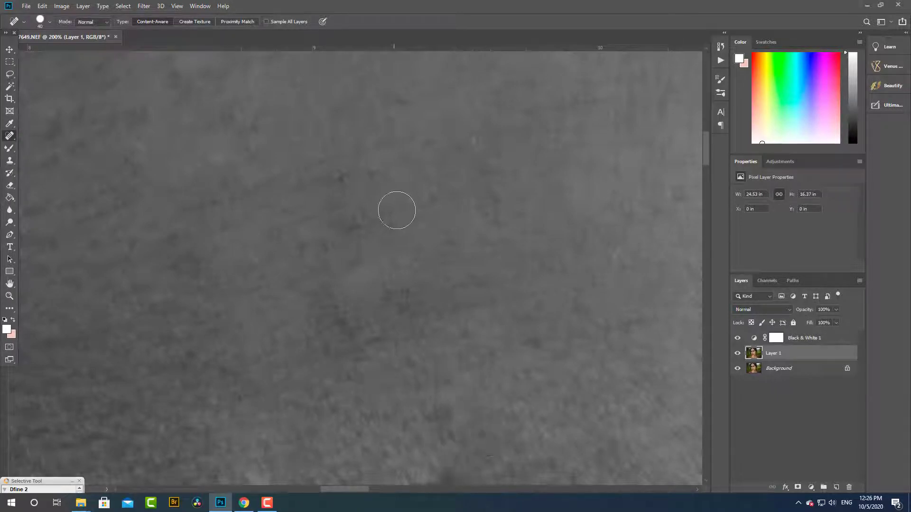
# - Heal the bumps across the lower forehead above the left-hand eyebrow with a brush size of 60 to 70
pyautogui.scroll(-3, 466, 195)
pyautogui.scroll(2, 362, 225)
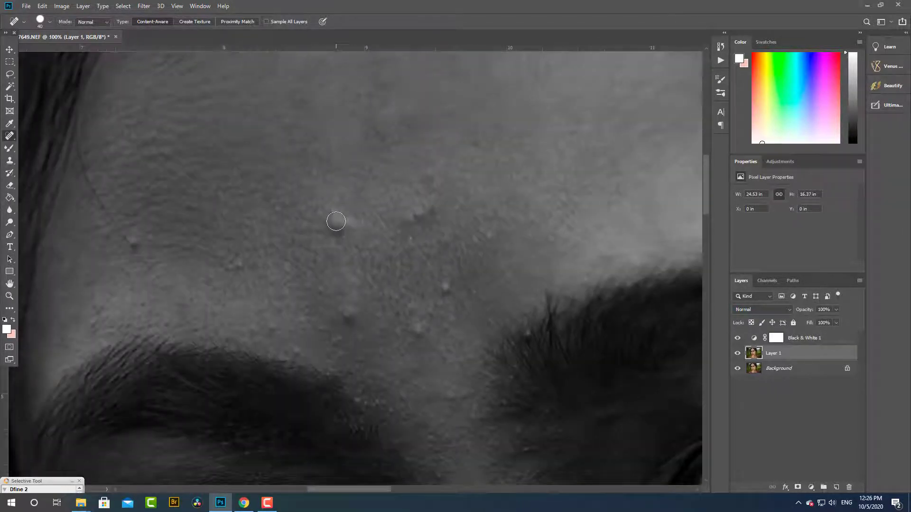
pyautogui.click(336, 221)
pyautogui.press(']')
pyautogui.press(']')
pyautogui.press(']')
pyautogui.click(124, 243)
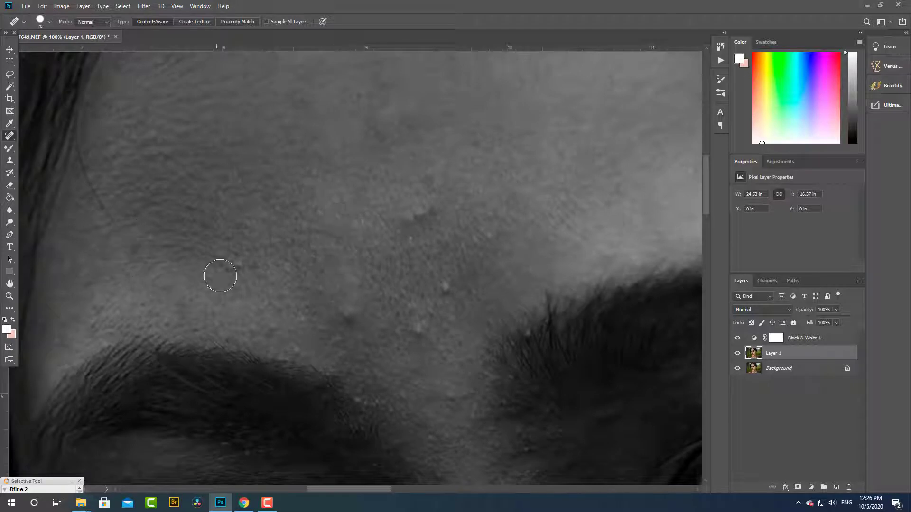
pyautogui.press('[')
pyautogui.click(144, 139)
# - Heal the remaining small bumps between and just above the eyebrows, reducing the brush size to 50
pyautogui.click(447, 290)
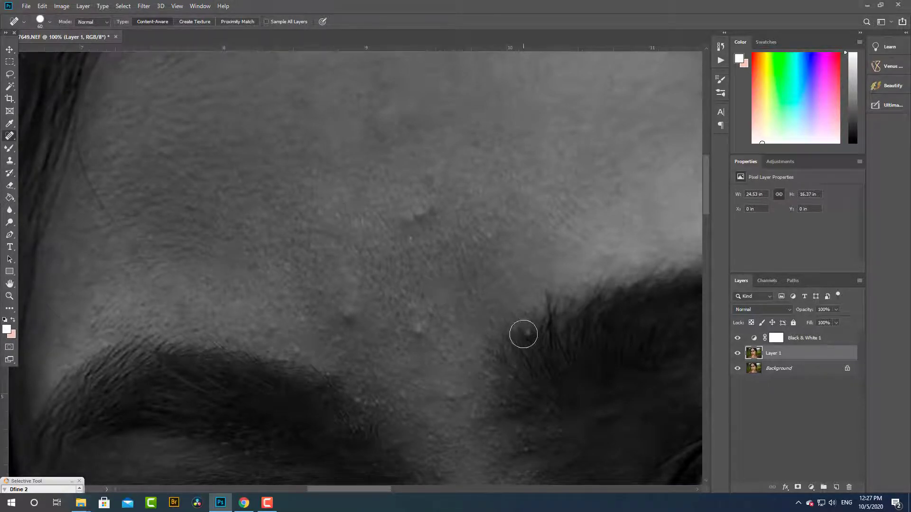
pyautogui.click(524, 334)
pyautogui.press('[')
pyautogui.click(419, 330)
pyautogui.click(396, 334)
pyautogui.click(353, 313)
pyautogui.click(413, 309)
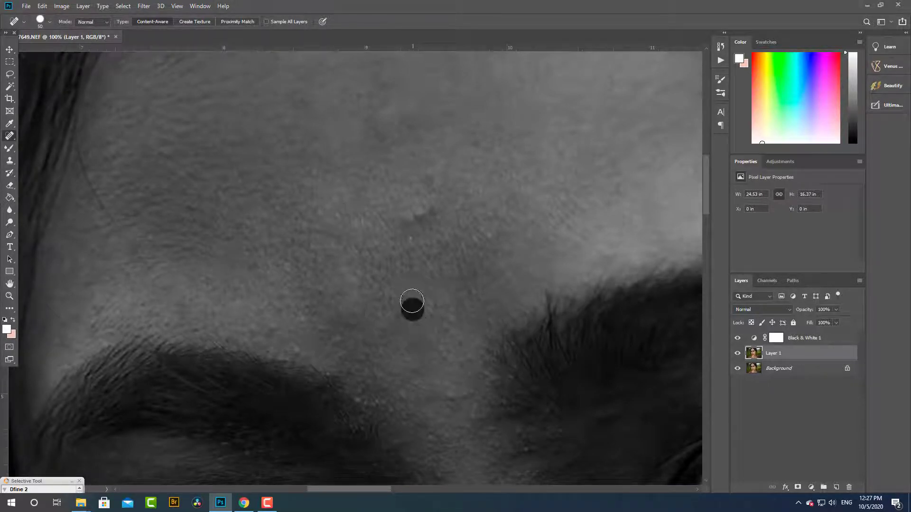
pyautogui.click(405, 219)
pyautogui.click(448, 398)
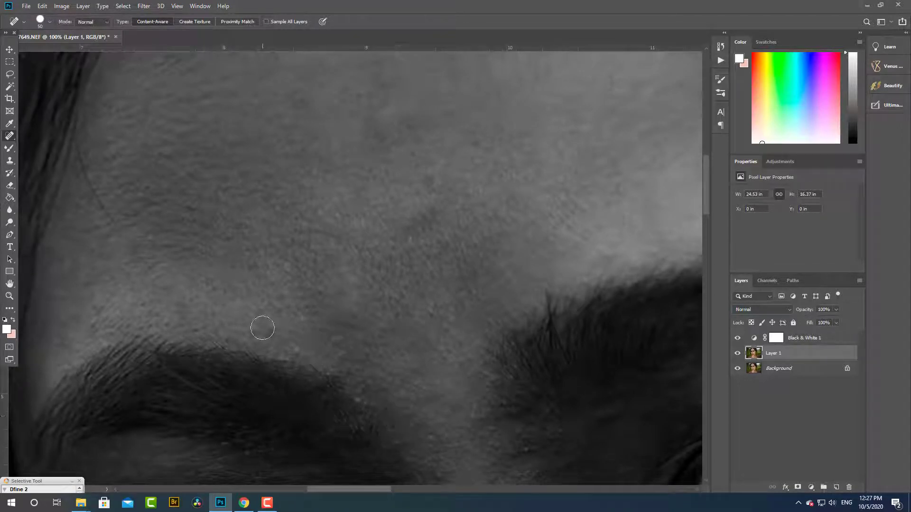
pyautogui.click(257, 300)
# - Examine the healed forehead at full-face view with the Black & White adjustment hidden and shown
pyautogui.hotkey('ctrl', '-')
pyautogui.hotkey('ctrl', '-')
pyautogui.hotkey('ctrl', '-')
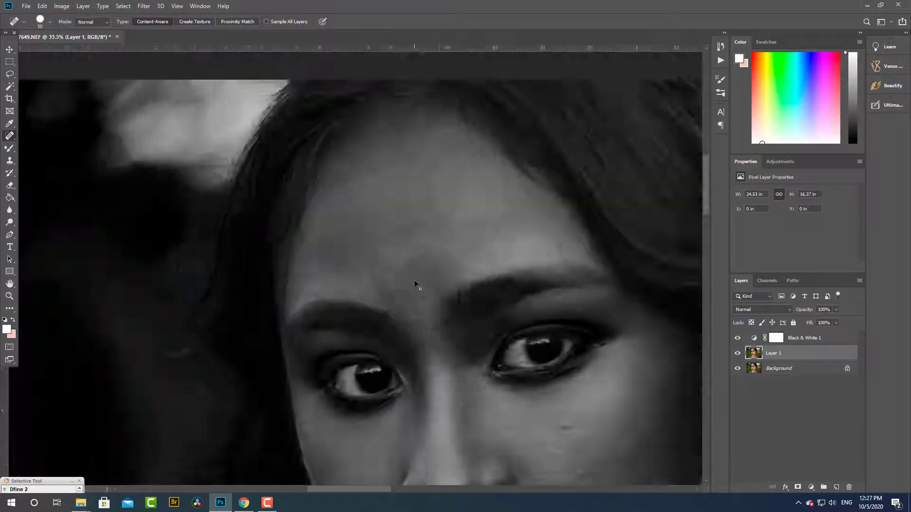
pyautogui.hotkey('ctrl', '-')
pyautogui.hotkey('ctrl', '-')
pyautogui.hotkey('ctrl', '+')
pyautogui.hotkey('ctrl', '+')
pyautogui.moveTo(599, 139); pyautogui.dragTo(682, 313)
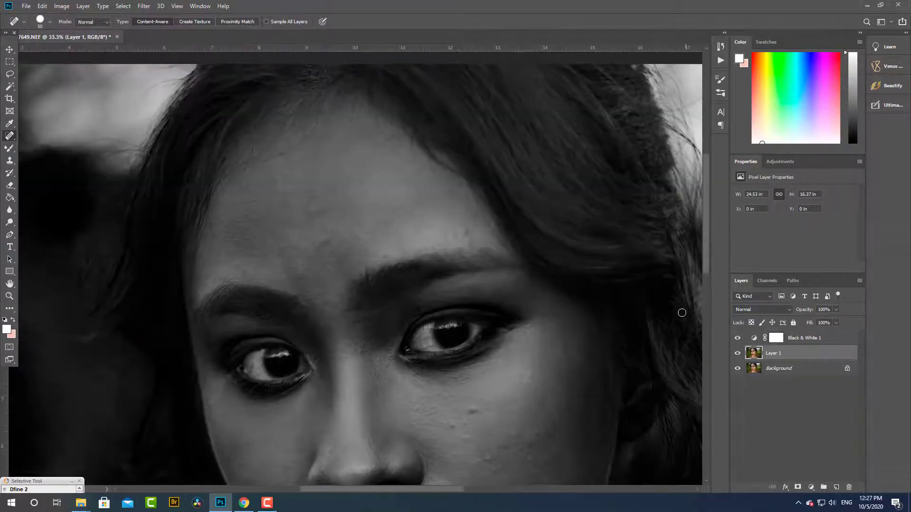
pyautogui.click(738, 337)
pyautogui.click(738, 338)
# - Heal the spots above the right-hand eyebrow, beside the nose bridge and on the cheek below the eye
pyautogui.hotkey('ctrl', '+')
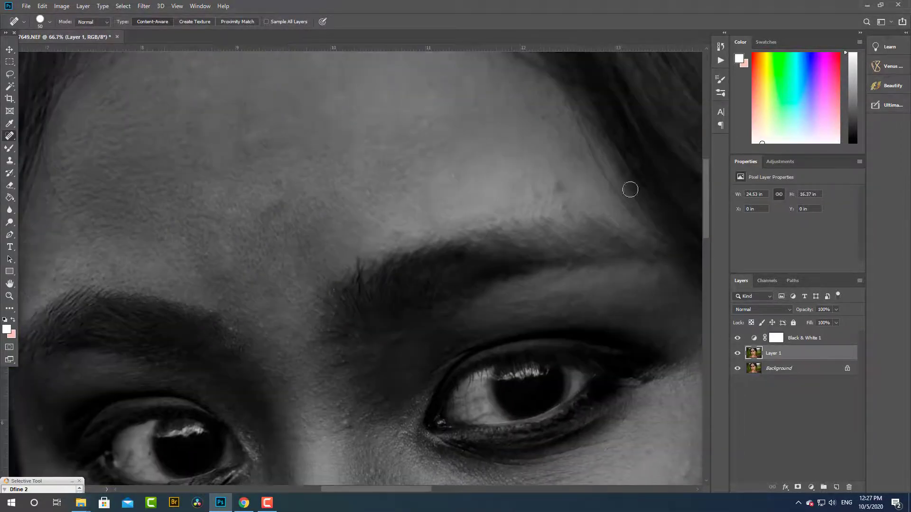
pyautogui.click(557, 188)
pyautogui.click(538, 194)
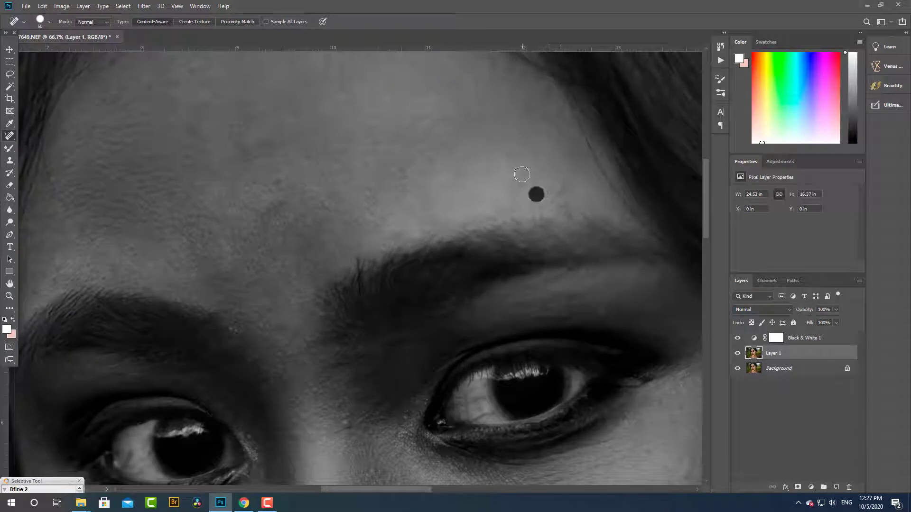
pyautogui.moveTo(221, 249); pyautogui.dragTo(401, 355)
pyautogui.moveTo(429, 404); pyautogui.dragTo(335, 283)
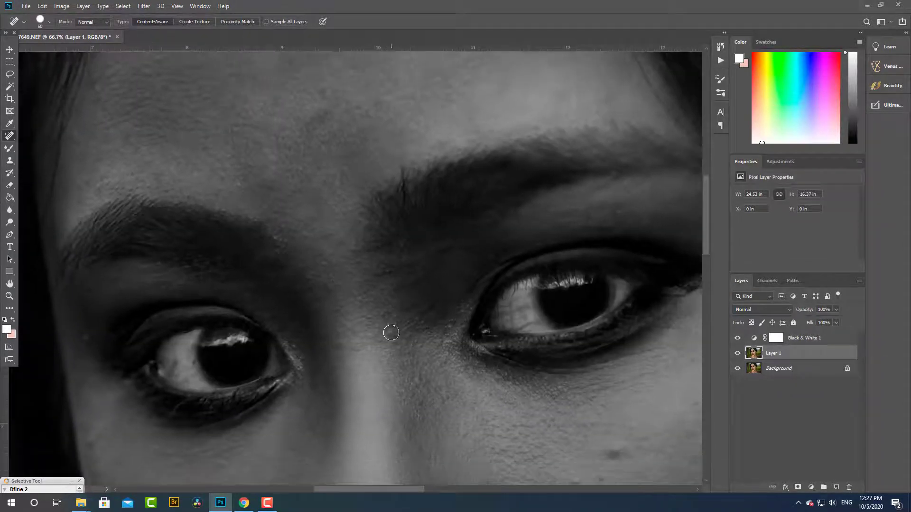
pyautogui.click(418, 384)
pyautogui.click(617, 450)
# - Patch the dark uneven area in the middle of the forehead with nearby clean skin using the Patch tool
pyautogui.moveTo(308, 202); pyautogui.dragTo(308, 381)
pyautogui.rightClick(10, 137)
pyautogui.click(47, 153)
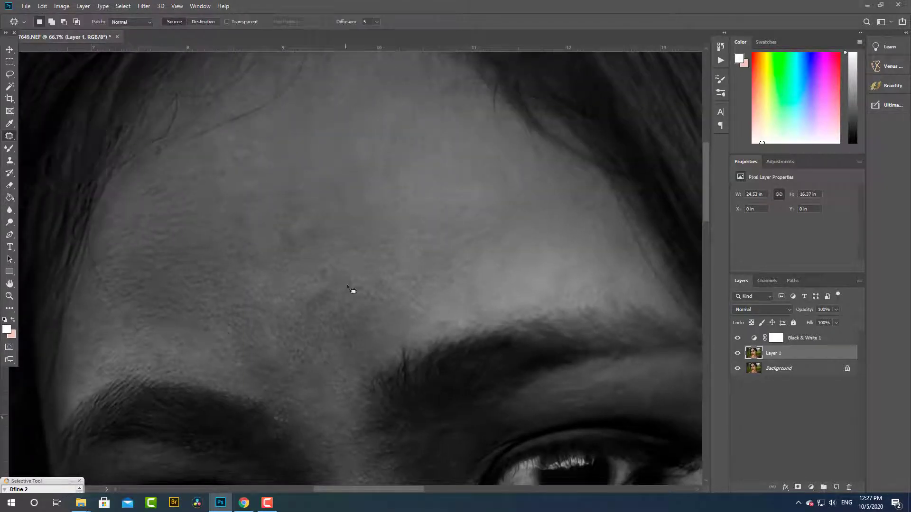
pyautogui.moveTo(325, 316)
pyautogui.mouseDown()
pyautogui.moveTo(358, 283)
pyautogui.moveTo(375, 372)
pyautogui.mouseUp()
pyautogui.moveTo(334, 288)
pyautogui.mouseDown()
pyautogui.moveTo(340, 306)
pyautogui.moveTo(326, 280)
pyautogui.mouseUp()
pyautogui.moveTo(335, 303); pyautogui.dragTo(387, 299)
# - Patch the small uneven area on the upper forehead near the hairline with smoother skin beside it
pyautogui.moveTo(292, 287); pyautogui.dragTo(335, 353)
pyautogui.moveTo(321, 288)
pyautogui.mouseDown()
pyautogui.moveTo(327, 299)
pyautogui.moveTo(317, 284)
pyautogui.mouseUp()
pyautogui.moveTo(317, 297); pyautogui.dragTo(371, 303)
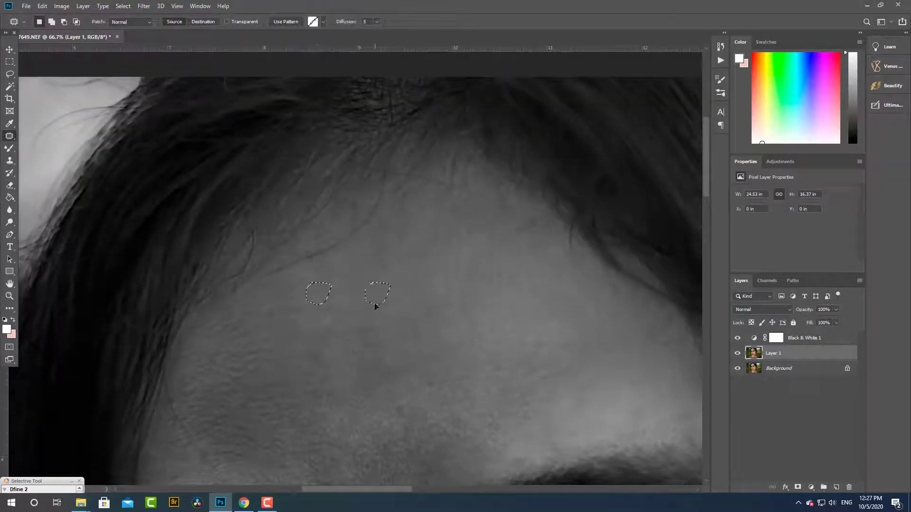
# - Patch the small bumps on the cheek below the right-hand eye with clean skin beside them
pyautogui.moveTo(352, 353); pyautogui.dragTo(338, 176)
pyautogui.moveTo(343, 381)
pyautogui.mouseDown()
pyautogui.moveTo(294, 281)
pyautogui.moveTo(232, 252)
pyautogui.mouseUp()
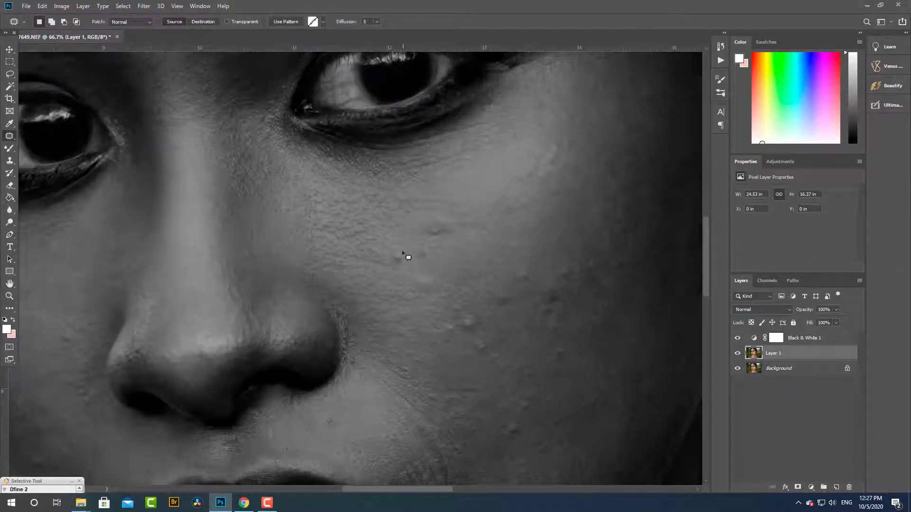
pyautogui.moveTo(397, 269)
pyautogui.mouseDown()
pyautogui.moveTo(397, 250)
pyautogui.moveTo(392, 285)
pyautogui.mouseUp()
pyautogui.moveTo(420, 274)
pyautogui.mouseDown()
pyautogui.moveTo(432, 298)
pyautogui.moveTo(422, 274)
pyautogui.moveTo(454, 268)
pyautogui.mouseUp()
pyautogui.moveTo(439, 222); pyautogui.dragTo(445, 221)
pyautogui.moveTo(442, 228)
pyautogui.mouseDown()
pyautogui.moveTo(450, 249)
pyautogui.moveTo(413, 248)
pyautogui.moveTo(425, 246)
pyautogui.mouseUp()
pyautogui.moveTo(424, 252)
pyautogui.mouseDown()
pyautogui.moveTo(451, 277)
pyautogui.moveTo(296, 283)
pyautogui.mouseUp()
pyautogui.press('space')
pyautogui.moveTo(320, 326)
pyautogui.mouseDown()
pyautogui.moveTo(304, 327)
pyautogui.moveTo(331, 366)
pyautogui.moveTo(277, 309)
pyautogui.moveTo(318, 323)
pyautogui.moveTo(316, 299)
pyautogui.moveTo(345, 286)
pyautogui.mouseUp()
pyautogui.press('space')
pyautogui.hotkey('ctrl', 'd')
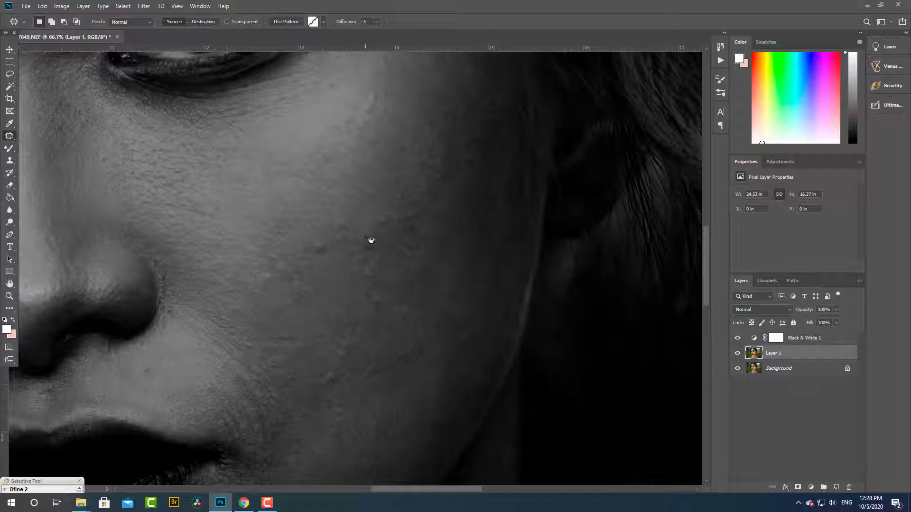
# - Patch the dark spots on the middle of the right-hand cheek, between the nose and the ear, with nearby smooth skin
pyautogui.moveTo(366, 236); pyautogui.dragTo(369, 231)
pyautogui.moveTo(375, 248)
pyautogui.mouseDown()
pyautogui.moveTo(340, 238)
pyautogui.moveTo(340, 219)
pyautogui.mouseUp()
pyautogui.hotkey('ctrl', 'd')
pyautogui.moveTo(345, 230); pyautogui.dragTo(307, 208)
pyautogui.press('space')
pyautogui.moveTo(285, 299); pyautogui.dragTo(338, 386)
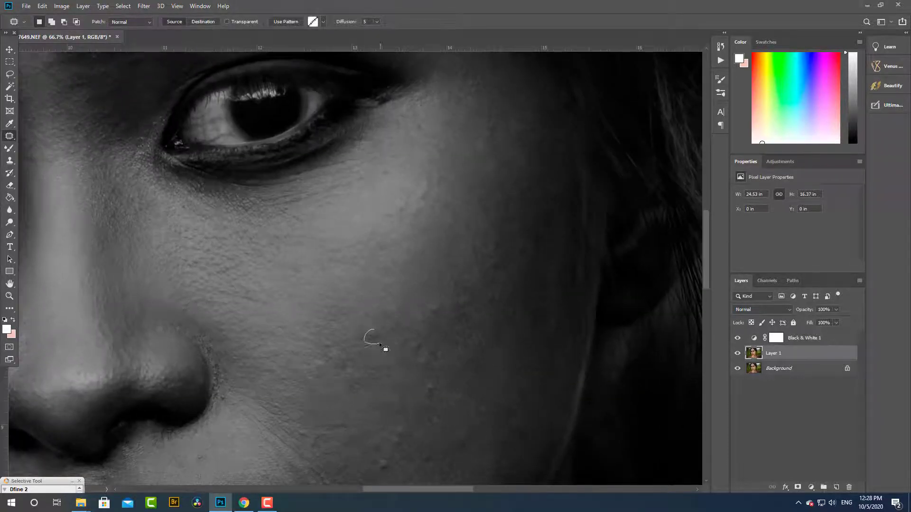
pyautogui.moveTo(380, 345); pyautogui.dragTo(376, 327)
pyautogui.moveTo(368, 340); pyautogui.dragTo(308, 246)
# - Patch the raised spot on the lower right-hand cheek, beyond the corner of the mouth, with adjacent clean skin
pyautogui.press('space')
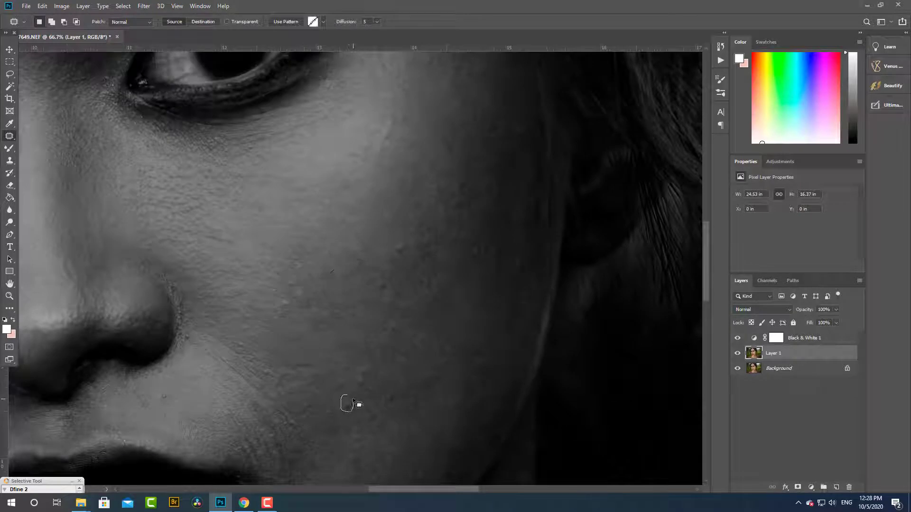
pyautogui.moveTo(353, 403)
pyautogui.mouseDown()
pyautogui.moveTo(315, 378)
pyautogui.moveTo(359, 365)
pyautogui.mouseUp()
pyautogui.hotkey('ctrl', 'd')
pyautogui.moveTo(362, 374); pyautogui.dragTo(342, 371)
# - Patch the remaining uneven spots on the outer right-hand cheek toward the ear with smoother skin
pyautogui.moveTo(397, 321)
pyautogui.mouseDown()
pyautogui.moveTo(397, 338)
pyautogui.moveTo(403, 325)
pyautogui.mouseUp()
pyautogui.moveTo(398, 329); pyautogui.dragTo(375, 346)
pyautogui.moveTo(394, 295); pyautogui.dragTo(379, 279)
pyautogui.moveTo(385, 287); pyautogui.dragTo(369, 308)
pyautogui.moveTo(383, 295); pyautogui.dragTo(343, 319)
pyautogui.press('space')
pyautogui.moveTo(355, 380); pyautogui.dragTo(284, 455)
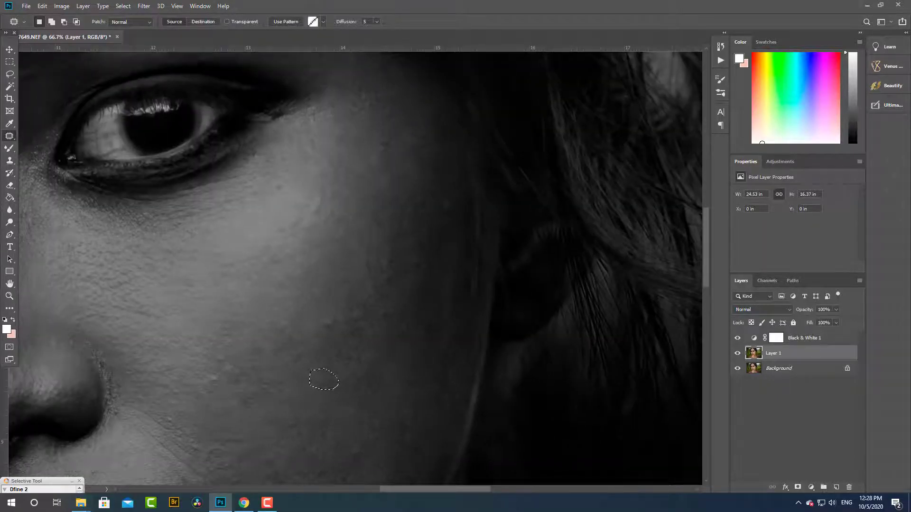
pyautogui.moveTo(331, 318)
pyautogui.mouseDown()
pyautogui.moveTo(330, 327)
pyautogui.moveTo(353, 313)
pyautogui.mouseUp()
pyautogui.press('c')
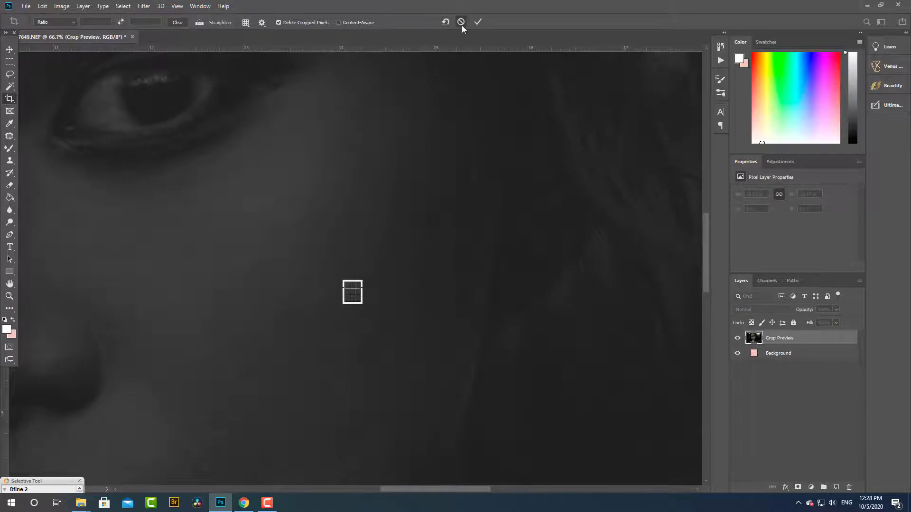
pyautogui.click(461, 22)
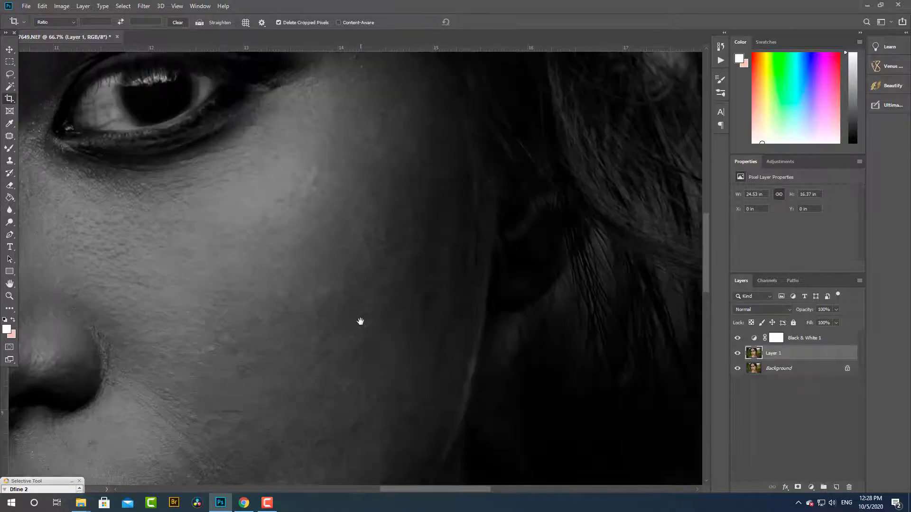
pyautogui.click(737, 342)
pyautogui.scroll(-4, 312, 261)
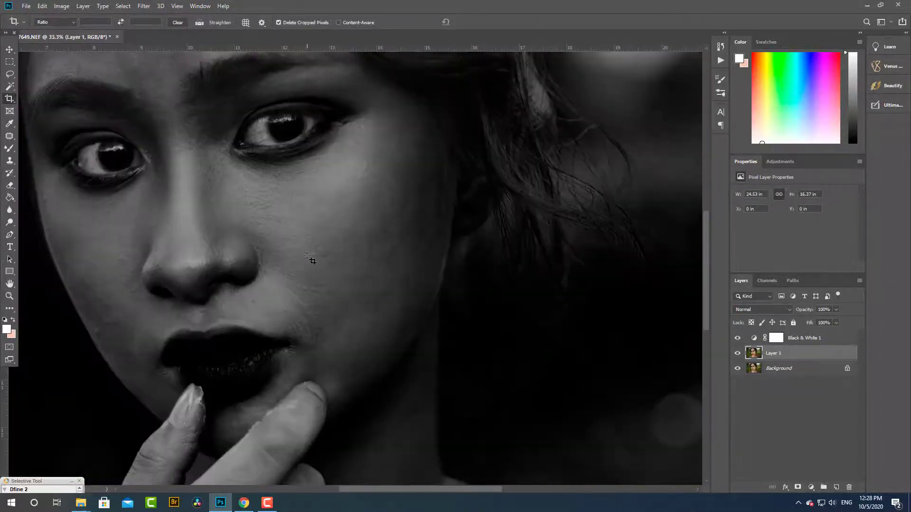
pyautogui.scroll(5, 323, 261)
pyautogui.hscroll(10, 401, 260)
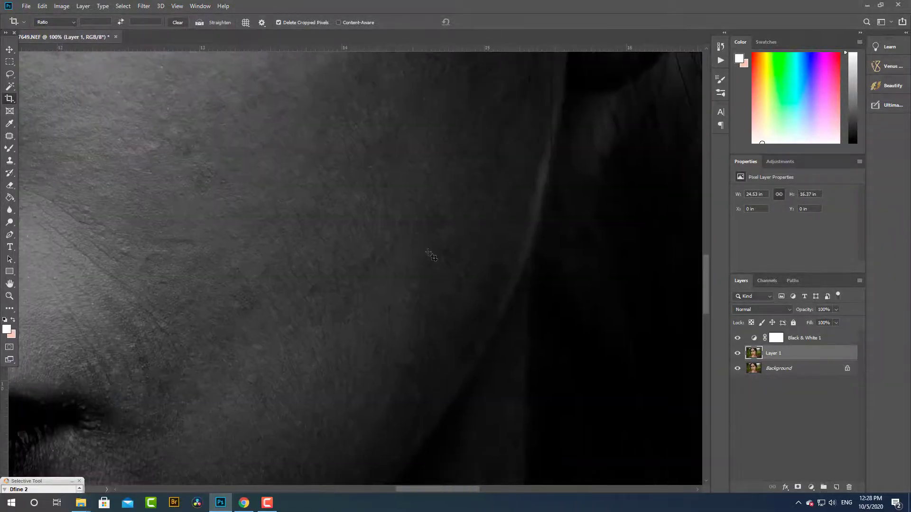
# - Patch the blemishes along the smile line beside the right-hand side of the nose using the Patch tool
pyautogui.rightClick(10, 138)
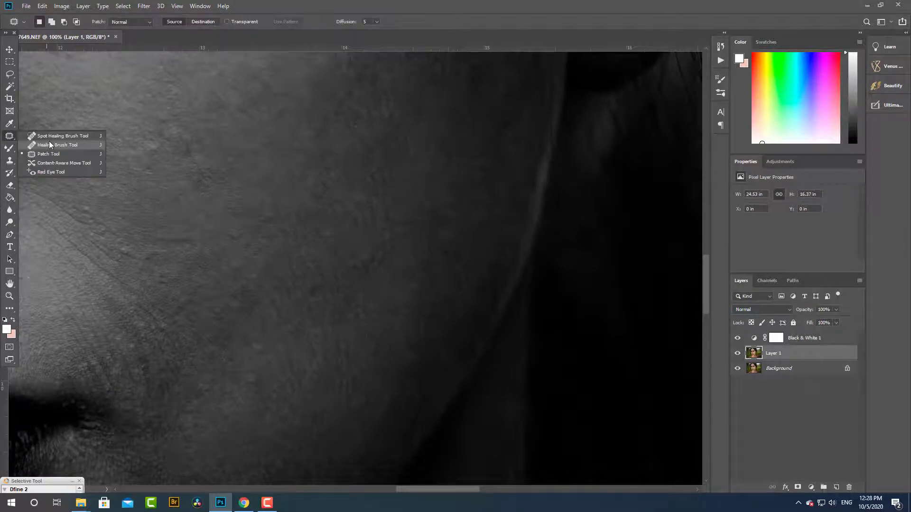
pyautogui.click(50, 154)
pyautogui.hscroll(-3, 306, 285)
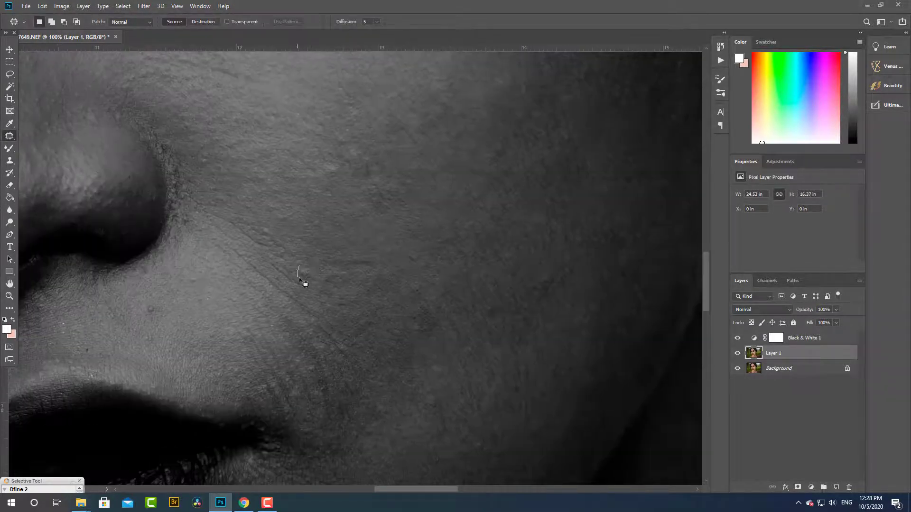
pyautogui.moveTo(299, 279); pyautogui.dragTo(307, 264)
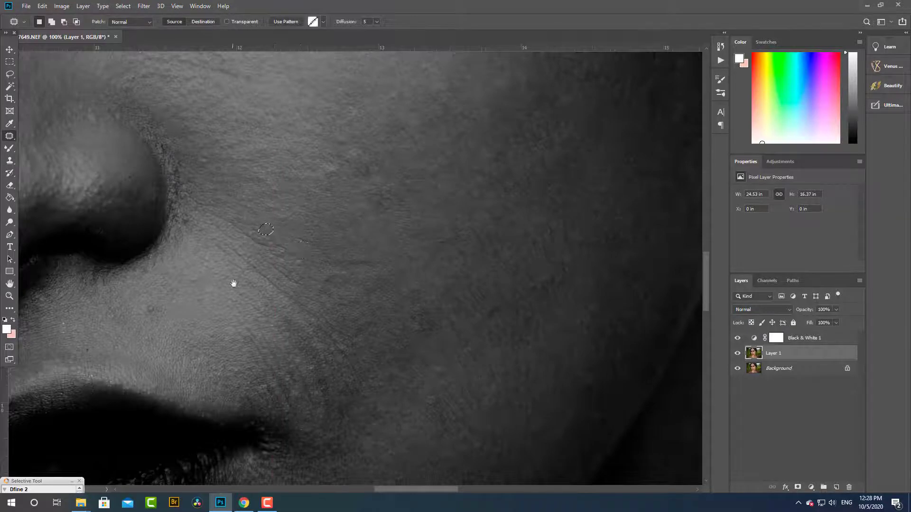
pyautogui.hscroll(-5, 234, 283)
pyautogui.moveTo(368, 264)
pyautogui.mouseDown()
pyautogui.moveTo(376, 275)
pyautogui.moveTo(376, 257)
pyautogui.moveTo(412, 235)
pyautogui.mouseUp()
pyautogui.hotkey('ctrl', 'd')
pyautogui.moveTo(417, 237); pyautogui.dragTo(413, 224)
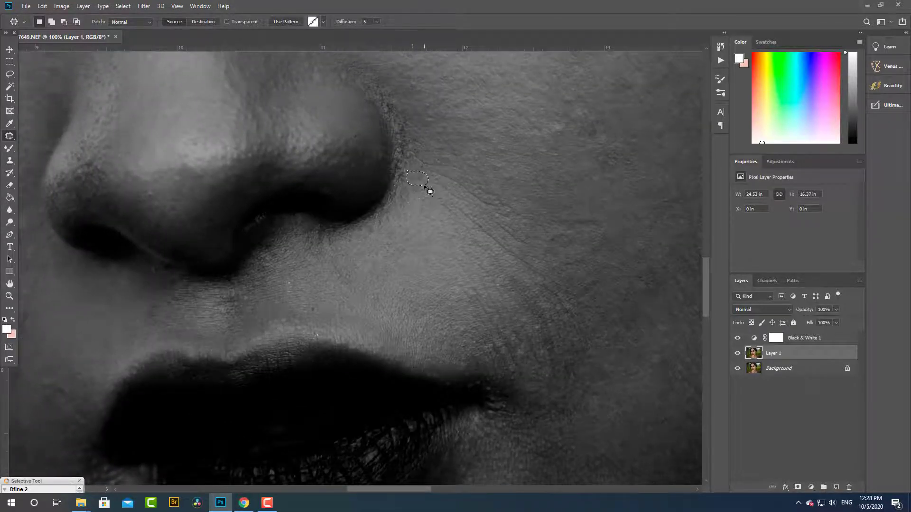
# - Patch the bumps and dark spots on the left-hand cheek, from beside the nose out to the face edge
pyautogui.scroll(3, 427, 187)
pyautogui.hscroll(-10, 421, 234)
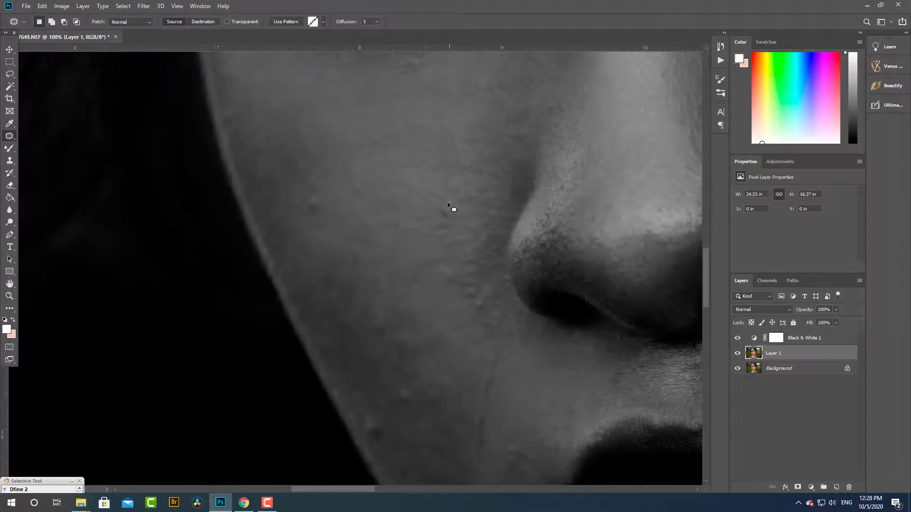
pyautogui.moveTo(448, 204); pyautogui.dragTo(438, 267)
pyautogui.moveTo(407, 333); pyautogui.dragTo(406, 353)
pyautogui.moveTo(289, 149); pyautogui.dragTo(420, 290)
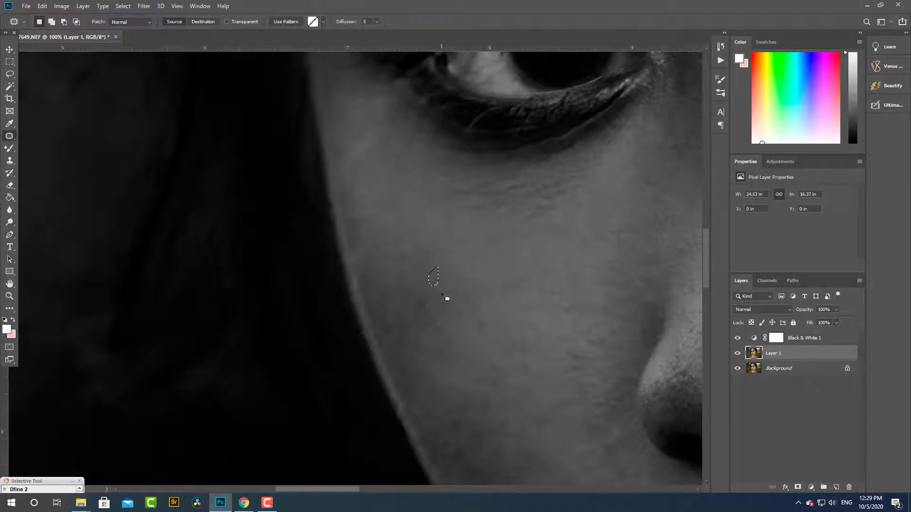
pyautogui.moveTo(434, 298); pyautogui.dragTo(431, 290)
pyautogui.moveTo(431, 294); pyautogui.dragTo(476, 305)
# - Patch the uneven skin between the inner end of the left-hand eyebrow and the nose bridge
pyautogui.moveTo(479, 267); pyautogui.dragTo(255, 386)
pyautogui.moveTo(233, 86)
pyautogui.mouseDown()
pyautogui.moveTo(328, 225)
pyautogui.moveTo(195, 337)
pyautogui.mouseUp()
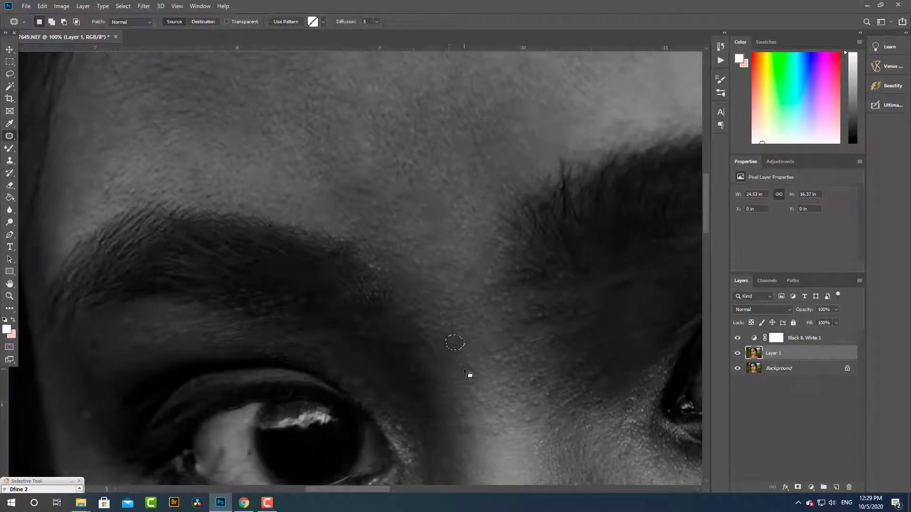
pyautogui.moveTo(432, 368)
pyautogui.mouseDown()
pyautogui.moveTo(473, 311)
pyautogui.moveTo(465, 321)
pyautogui.mouseUp()
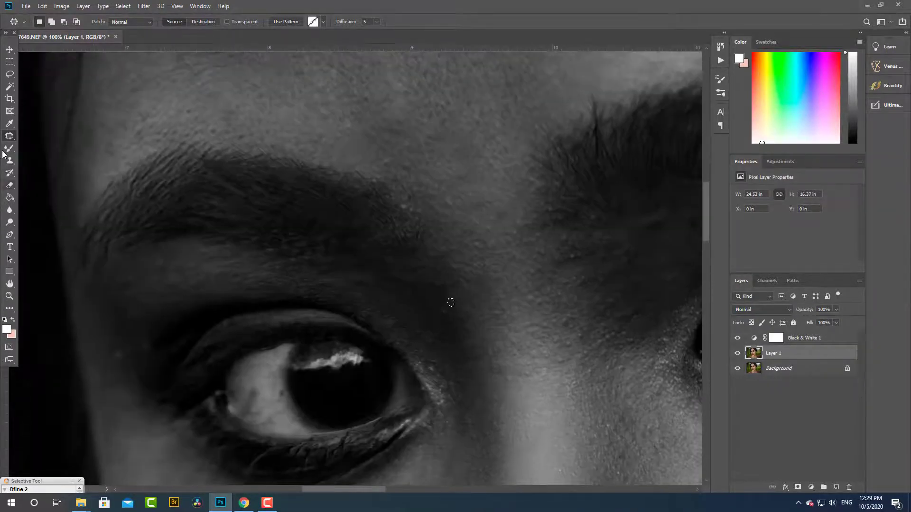
# - Heal the small spots between the eyebrows and on the upper nose bridge using a small Spot Healing Brush
pyautogui.rightClick(9, 136)
pyautogui.click(60, 135)
pyautogui.press('[')
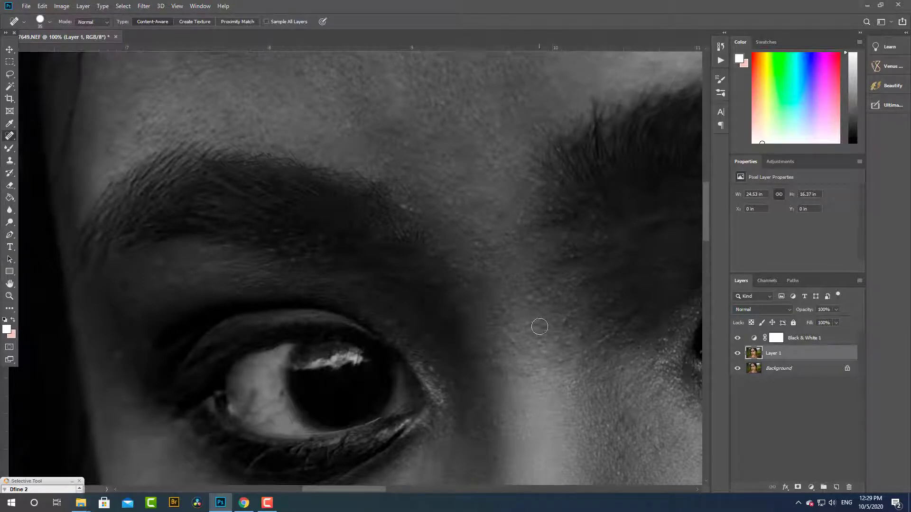
pyautogui.click(553, 323)
pyautogui.click(579, 358)
pyautogui.click(425, 210)
pyautogui.click(493, 314)
pyautogui.click(618, 367)
# - Heal the leftover specks between the eyebrows and at the top of the nose bridge
pyautogui.moveTo(479, 253); pyautogui.dragTo(509, 466)
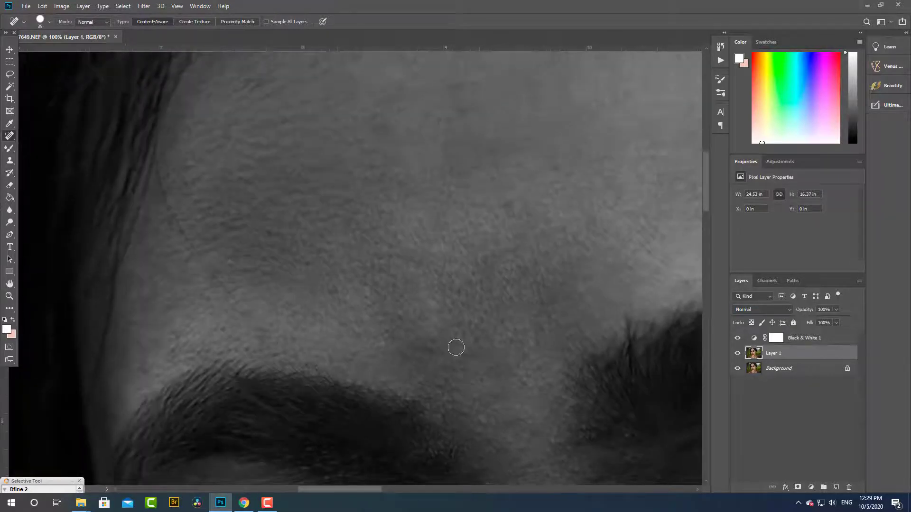
pyautogui.click(486, 418)
pyautogui.moveTo(539, 433); pyautogui.dragTo(492, 292)
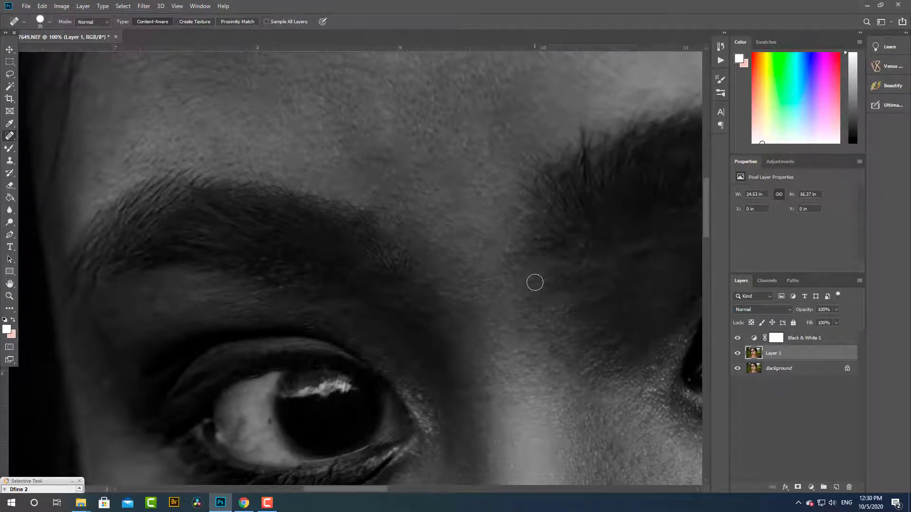
pyautogui.click(550, 368)
# - Examine the skin around the right-hand eyebrow, eye and temple for remaining blemishes
pyautogui.moveTo(553, 231); pyautogui.dragTo(240, 331)
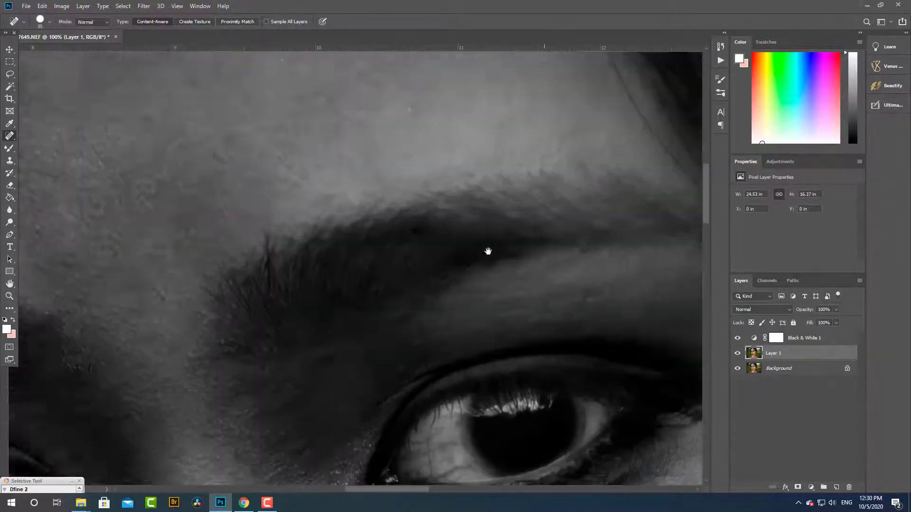
pyautogui.moveTo(488, 252); pyautogui.dragTo(213, 65)
pyautogui.moveTo(549, 351); pyautogui.dragTo(366, 301)
pyautogui.moveTo(375, 158); pyautogui.dragTo(369, 226)
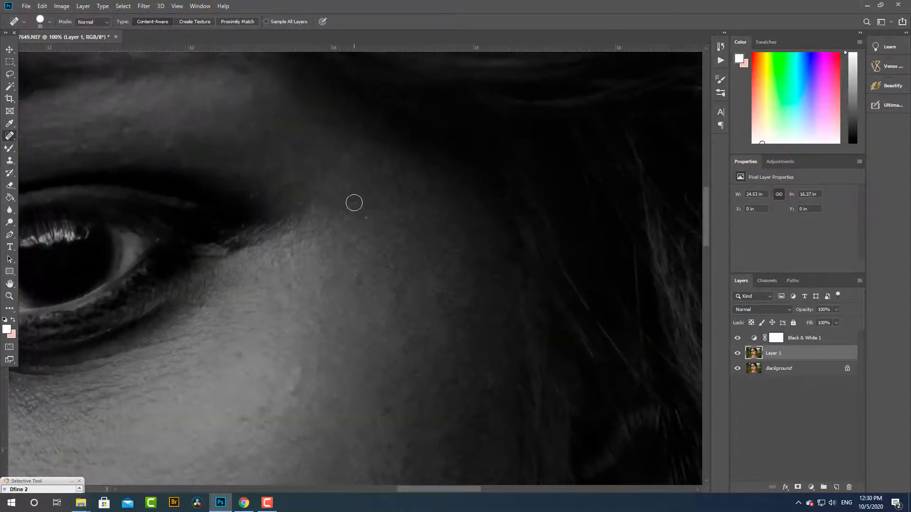
pyautogui.moveTo(313, 210); pyautogui.dragTo(714, 419)
pyautogui.moveTo(81, 81); pyautogui.dragTo(329, 153)
# - Hide the Black & White adjustment and compare the colour portrait with Layer 1 hidden and shown
pyautogui.scroll(-4, 414, 327)
pyautogui.hotkey('ctrl', '-')
pyautogui.click(747, 338)
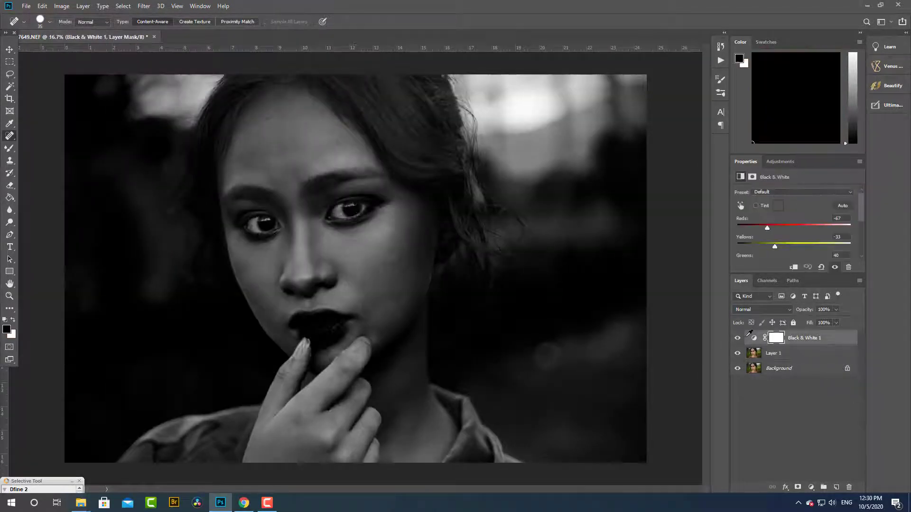
pyautogui.click(737, 345)
pyautogui.scroll(2, 272, 240)
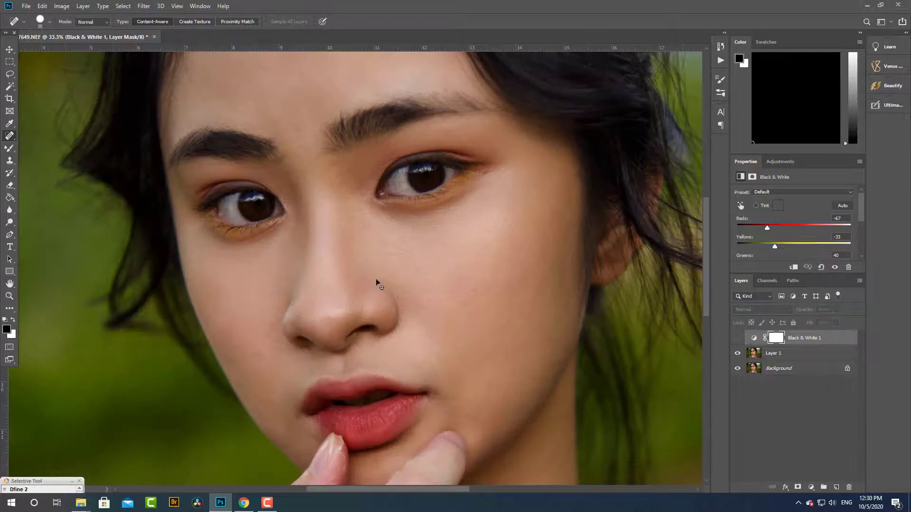
pyautogui.click(740, 354)
pyautogui.scroll(1, 431, 267)
pyautogui.scroll(-1, 432, 267)
pyautogui.moveTo(374, 228); pyautogui.dragTo(385, 306)
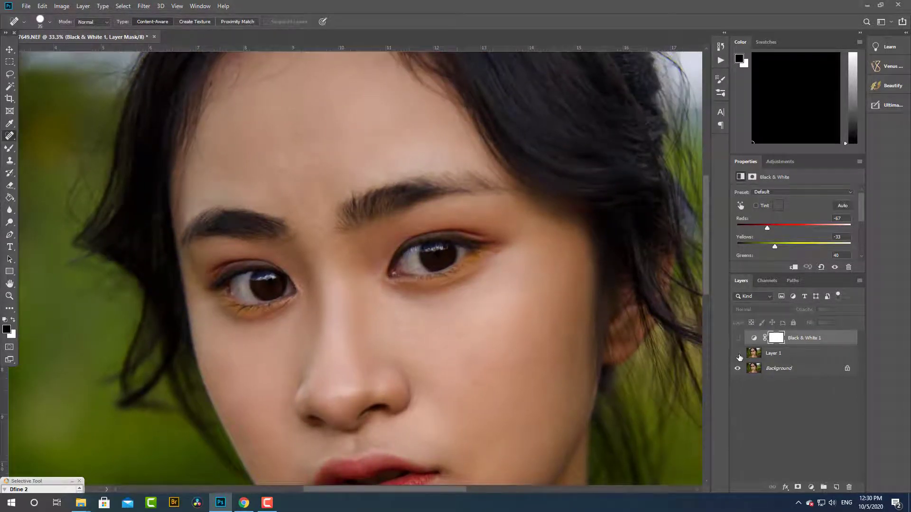
pyautogui.scroll(-3, 359, 364)
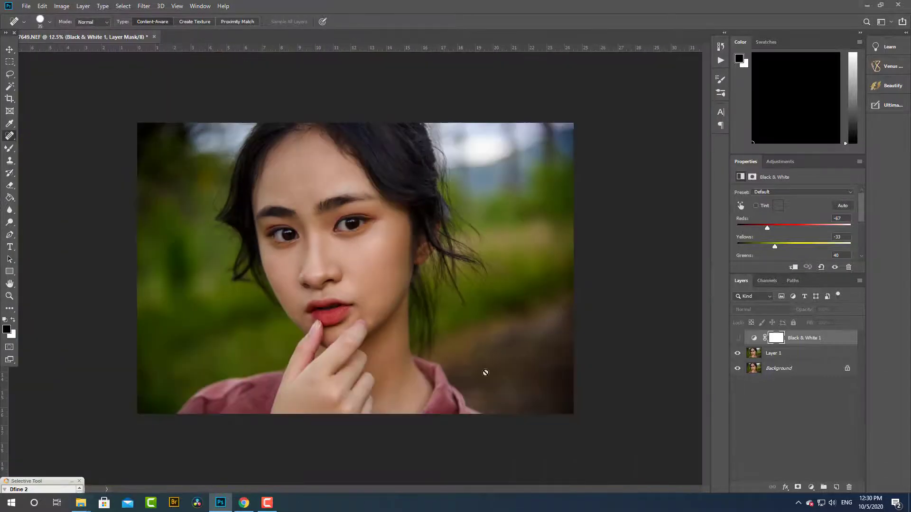
# - Delete the Black & White 1 adjustment layer and inspect the face and forehead in full colour
pyautogui.moveTo(820, 338); pyautogui.dragTo(849, 487)
pyautogui.scroll(2, 287, 291)
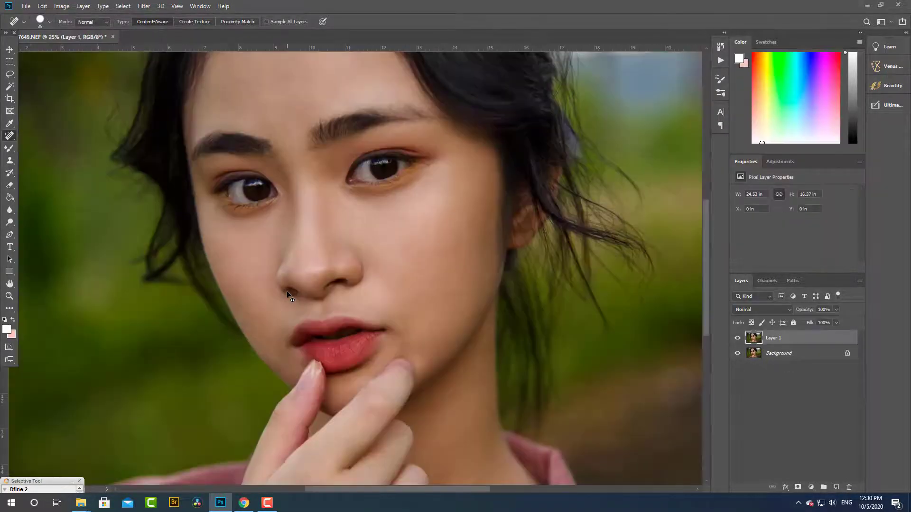
pyautogui.scroll(1, 398, 186)
pyautogui.moveTo(398, 186); pyautogui.dragTo(379, 305)
pyautogui.scroll(-1, 378, 305)
pyautogui.moveTo(307, 184); pyautogui.dragTo(337, 241)
pyautogui.scroll(2, 337, 241)
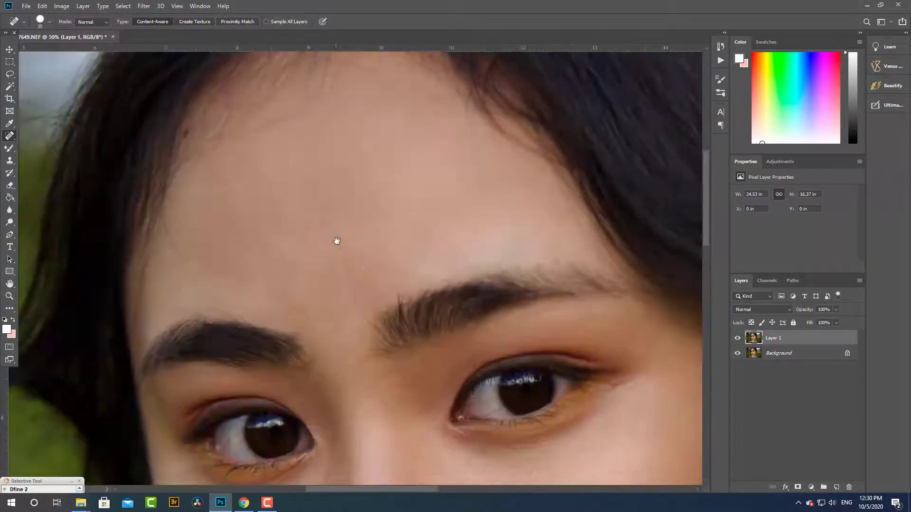
pyautogui.moveTo(356, 283); pyautogui.dragTo(327, 215)
pyautogui.scroll(-3, 327, 215)
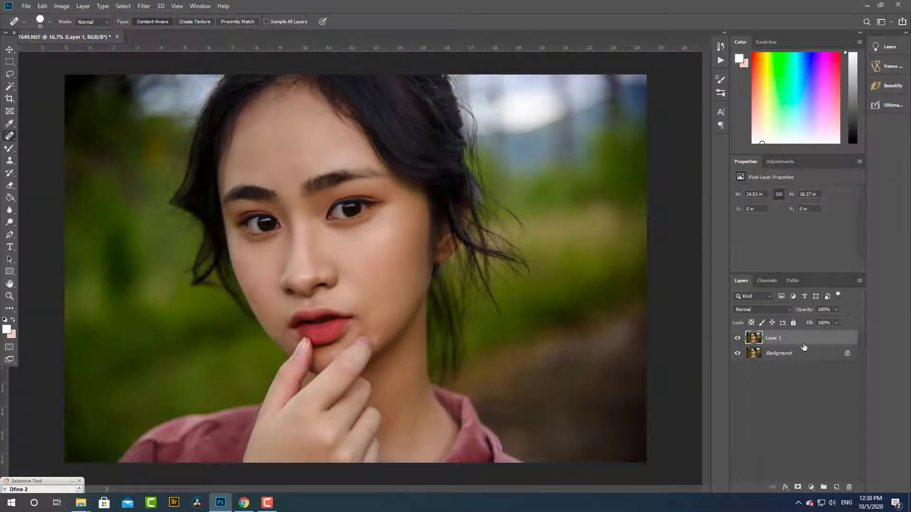
# - Duplicate Layer 1 and choose the Mixer Brush with a brush size of 400 for smoothing the skin
pyautogui.hotkey('ctrl', 'j')
pyautogui.scroll(2, 279, 200)
pyautogui.press('b')
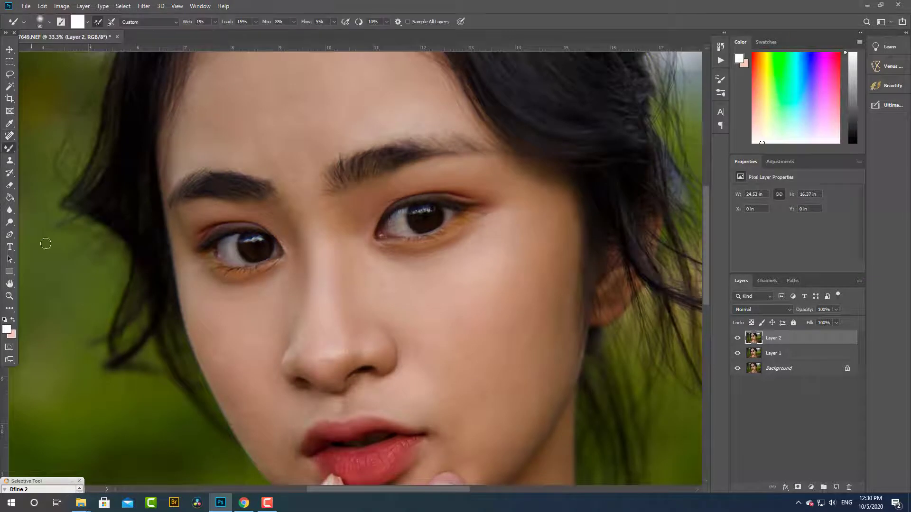
pyautogui.rightClick(9, 151)
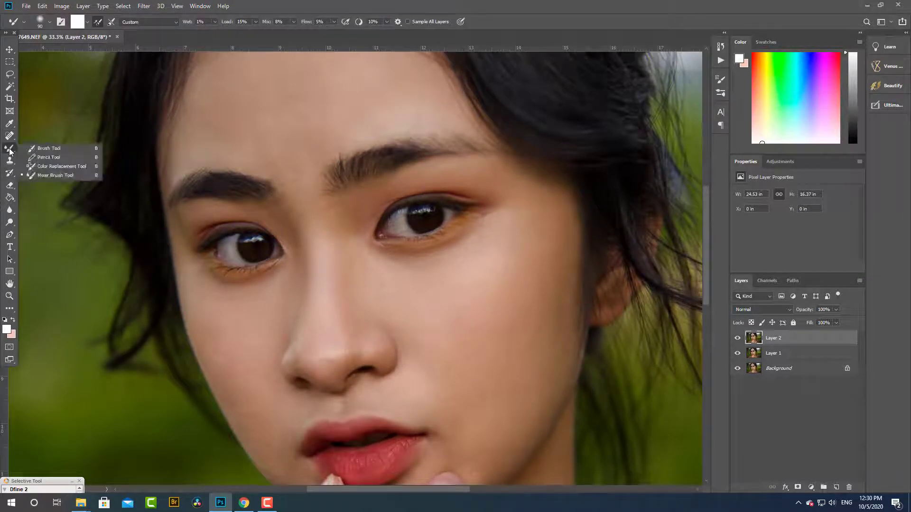
pyautogui.click(58, 176)
pyautogui.press(']')
pyautogui.press(']')
pyautogui.scroll(1, 264, 158)
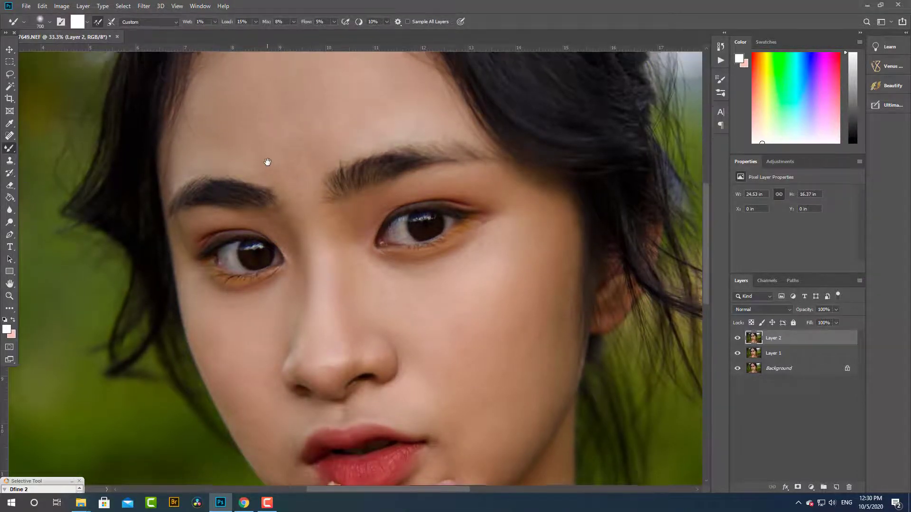
pyautogui.press('[')
pyautogui.press('[')
pyautogui.press('[')
pyautogui.press('[')
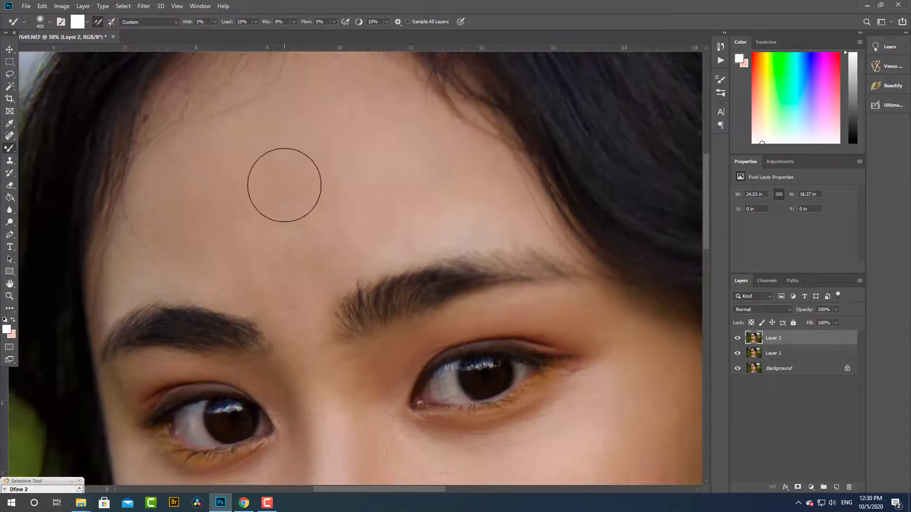
# - Blend the skin tones across the forehead and between the eyebrows with the Mixer Brush on Layer 2
pyautogui.keyDown('alt'); pyautogui.click(283, 137); pyautogui.keyUp('alt')
pyautogui.keyDown('alt'); pyautogui.click(218, 162); pyautogui.keyUp('alt')
pyautogui.moveTo(218, 244); pyautogui.dragTo(259, 257)
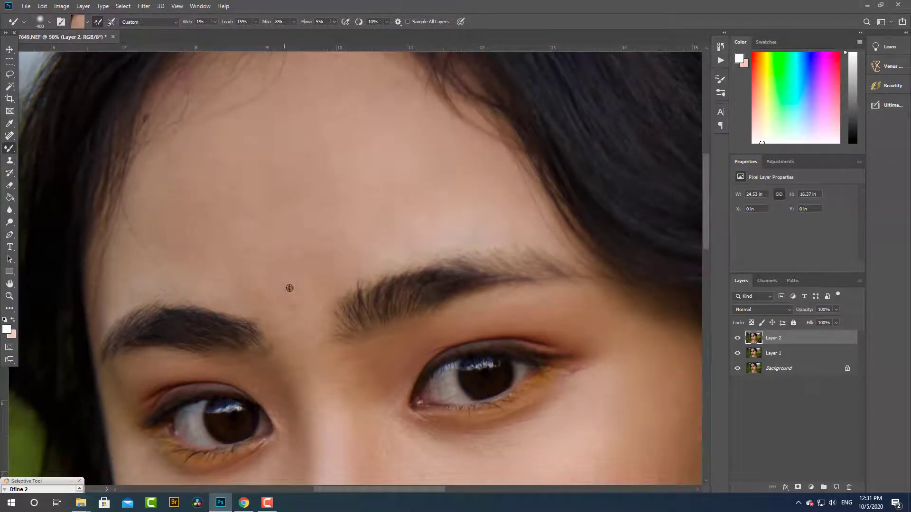
pyautogui.keyDown('alt'); pyautogui.click(289, 289); pyautogui.keyUp('alt')
pyautogui.moveTo(333, 219); pyautogui.dragTo(383, 196)
pyautogui.keyDown('alt'); pyautogui.click(425, 207); pyautogui.keyUp('alt')
pyautogui.moveTo(433, 208); pyautogui.dragTo(460, 198)
pyautogui.keyDown('alt'); pyautogui.click(359, 129); pyautogui.keyUp('alt')
pyautogui.moveTo(359, 125); pyautogui.dragTo(359, 86)
pyautogui.keyDown('alt'); pyautogui.click(299, 199); pyautogui.keyUp('alt')
pyautogui.moveTo(296, 209); pyautogui.dragTo(281, 298)
pyautogui.keyDown('alt'); pyautogui.click(311, 268); pyautogui.keyUp('alt')
pyautogui.moveTo(322, 239); pyautogui.dragTo(270, 253)
pyautogui.moveTo(378, 219); pyautogui.dragTo(331, 321)
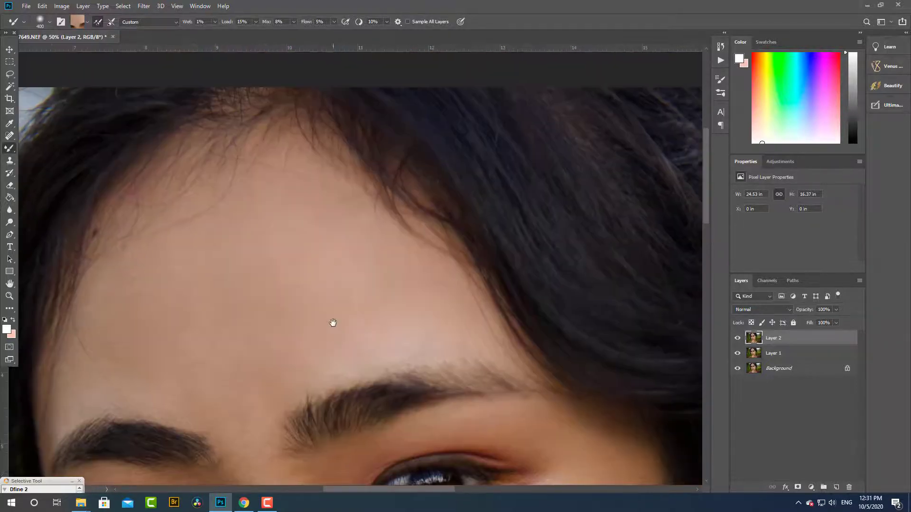
# - Set the Mixer Brush's Wet value to 11% and its size to 175 for the nose area
pyautogui.moveTo(251, 237); pyautogui.dragTo(265, 87)
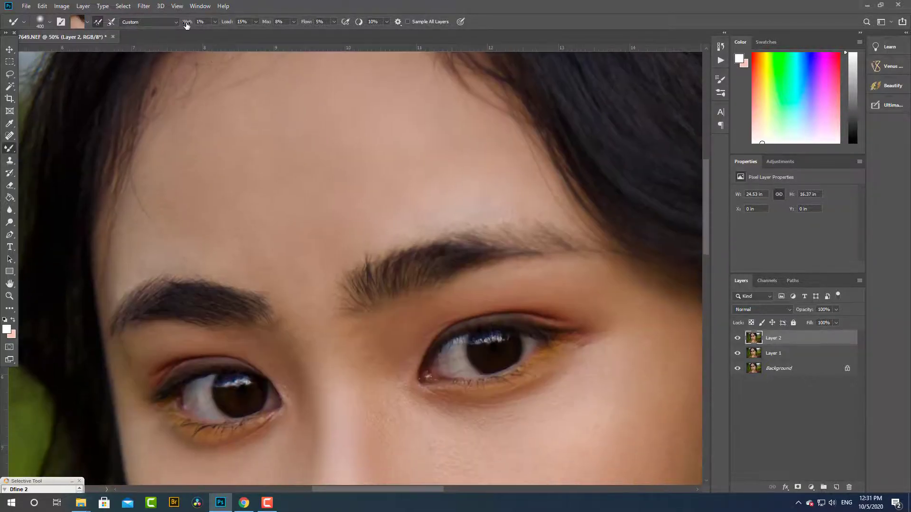
pyautogui.moveTo(282, 336); pyautogui.dragTo(264, 78)
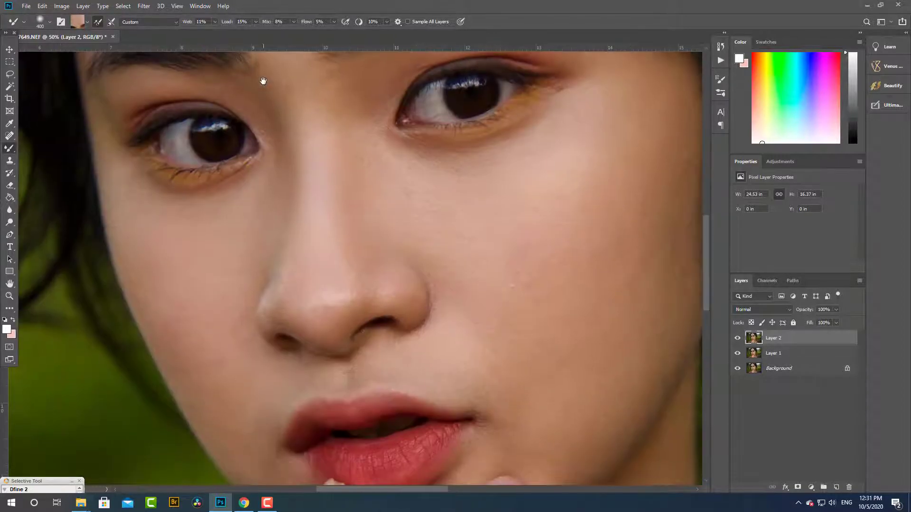
pyautogui.moveTo(294, 171); pyautogui.dragTo(291, 274)
pyautogui.press('[')
pyautogui.press('[')
pyautogui.press('[')
pyautogui.press('[')
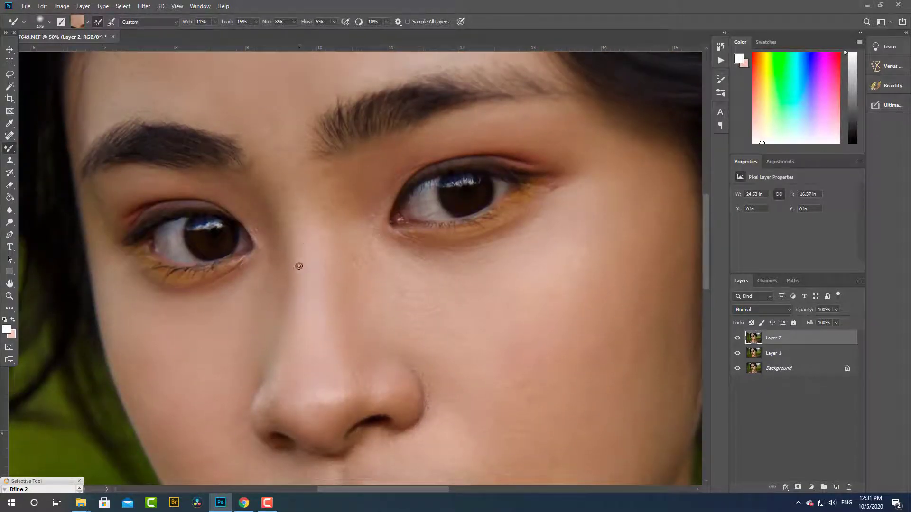
# - Smooth the bridge and sides of the nose with the Mixer Brush, enlarging it to 250
pyautogui.keyDown('alt'); pyautogui.click(307, 258); pyautogui.keyUp('alt')
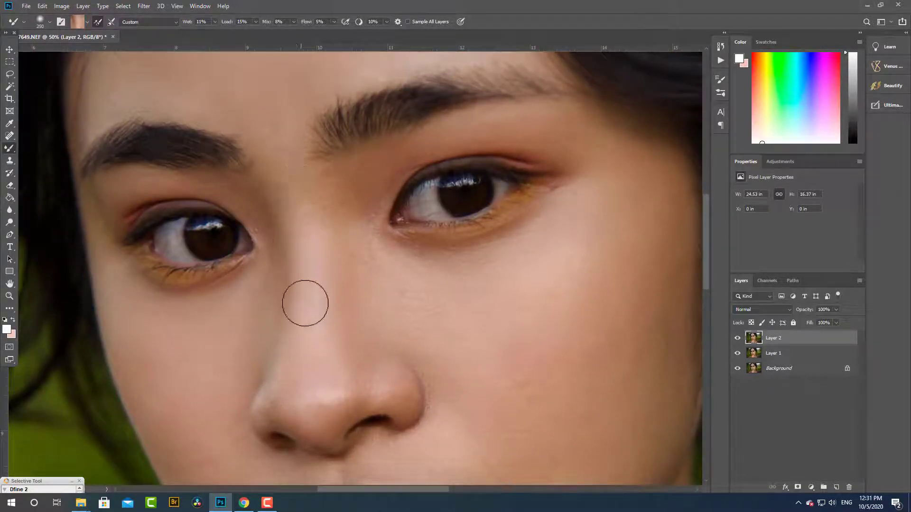
pyautogui.press(']')
pyautogui.press(']')
pyautogui.keyDown('alt'); pyautogui.click(294, 195); pyautogui.keyUp('alt')
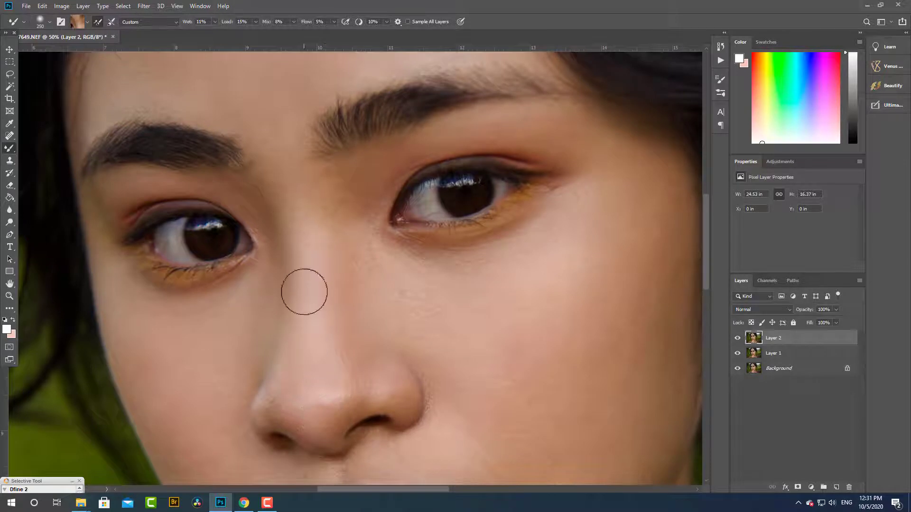
pyautogui.keyDown('alt'); pyautogui.click(343, 211); pyautogui.keyUp('alt')
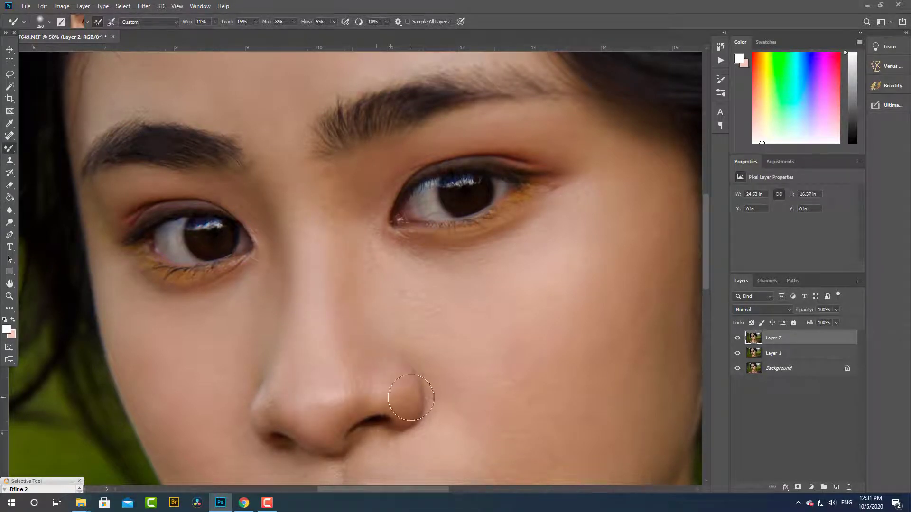
pyautogui.keyDown('alt'); pyautogui.click(353, 215); pyautogui.keyUp('alt')
# - Smooth the right-hand cheek from under the eye out to the face edge and down beside the mouth
pyautogui.moveTo(350, 387)
pyautogui.mouseDown()
pyautogui.moveTo(215, 209)
pyautogui.moveTo(200, 280)
pyautogui.mouseUp()
pyautogui.keyDown('alt'); pyautogui.click(250, 201); pyautogui.keyUp('alt')
pyautogui.moveTo(267, 183)
pyautogui.mouseDown()
pyautogui.moveTo(342, 160)
pyautogui.moveTo(304, 194)
pyautogui.moveTo(367, 252)
pyautogui.moveTo(370, 299)
pyautogui.moveTo(395, 315)
pyautogui.moveTo(383, 284)
pyautogui.moveTo(323, 297)
pyautogui.moveTo(446, 219)
pyautogui.moveTo(459, 201)
pyautogui.mouseUp()
pyautogui.keyDown('alt'); pyautogui.click(446, 124); pyautogui.keyUp('alt')
pyautogui.moveTo(446, 124); pyautogui.dragTo(403, 141)
pyautogui.keyDown('alt'); pyautogui.click(474, 197); pyautogui.keyUp('alt')
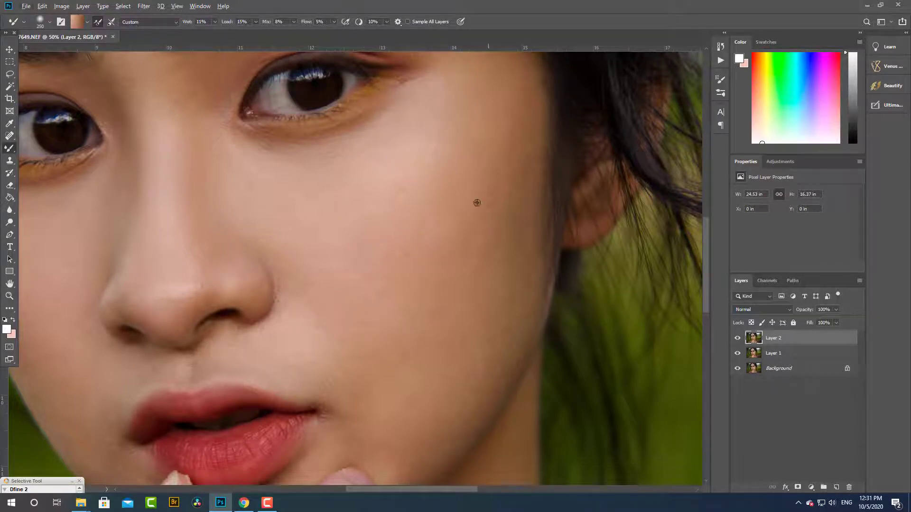
pyautogui.keyDown('alt'); pyautogui.click(360, 385); pyautogui.keyUp('alt')
pyautogui.keyDown('alt'); pyautogui.click(280, 299); pyautogui.keyUp('alt')
# - Blend the skin around both nostrils, the nose tip and the right-hand side of the nose
pyautogui.moveTo(276, 304); pyautogui.dragTo(571, 340)
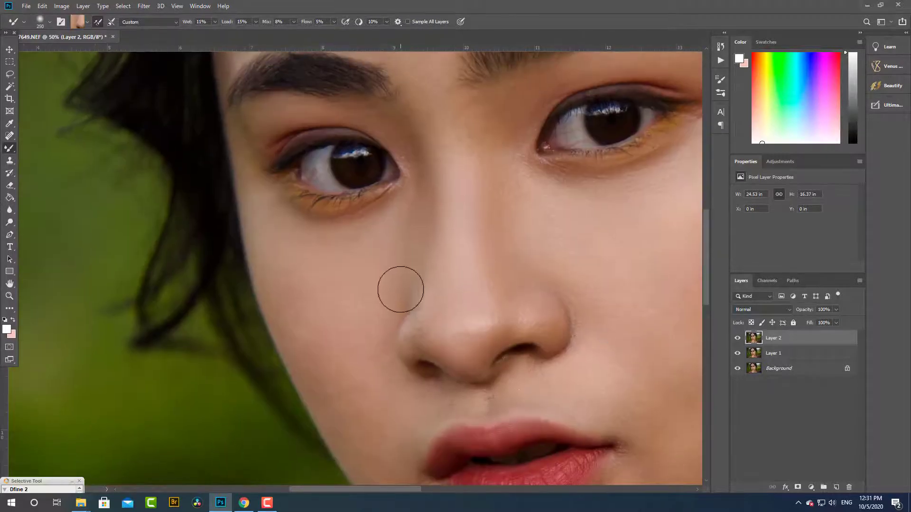
pyautogui.keyDown('alt'); pyautogui.click(416, 336); pyautogui.keyUp('alt')
pyautogui.moveTo(422, 336); pyautogui.dragTo(452, 357)
pyautogui.keyDown('alt'); pyautogui.click(508, 324); pyautogui.keyUp('alt')
pyautogui.keyDown('alt'); pyautogui.click(508, 322); pyautogui.keyUp('alt')
pyautogui.keyDown('alt'); pyautogui.click(529, 336); pyautogui.keyUp('alt')
pyautogui.moveTo(531, 337); pyautogui.dragTo(549, 340)
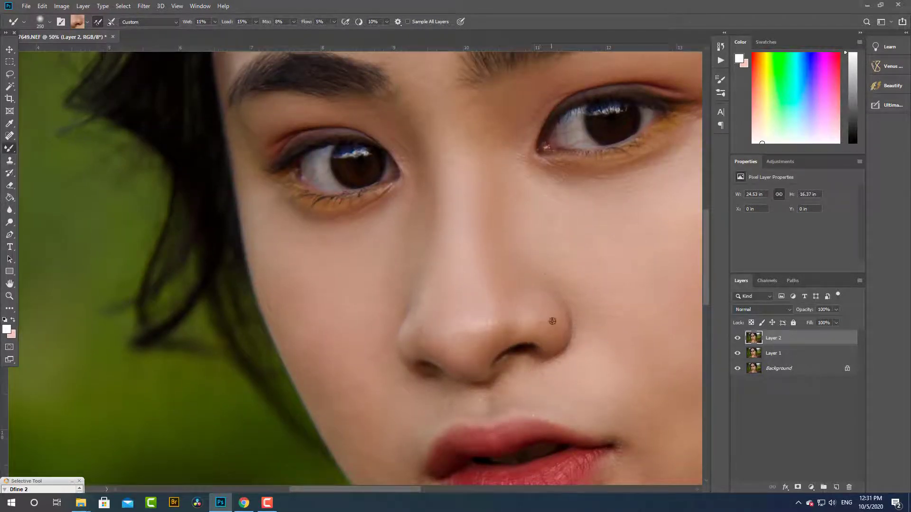
pyautogui.keyDown('alt'); pyautogui.click(545, 270); pyautogui.keyUp('alt')
pyautogui.moveTo(545, 271)
pyautogui.mouseDown()
pyautogui.moveTo(534, 273)
pyautogui.moveTo(561, 312)
pyautogui.mouseUp()
pyautogui.keyDown('alt'); pyautogui.click(580, 302); pyautogui.keyUp('alt')
pyautogui.moveTo(565, 250); pyautogui.dragTo(565, 314)
# - Smooth the left-hand cheek beside the nose and down towards the mouth with the Mixer Brush
pyautogui.keyDown('alt'); pyautogui.click(421, 289); pyautogui.keyUp('alt')
pyautogui.moveTo(413, 290); pyautogui.dragTo(409, 353)
pyautogui.keyDown('alt'); pyautogui.click(310, 280); pyautogui.keyUp('alt')
pyautogui.moveTo(308, 285); pyautogui.dragTo(298, 318)
pyautogui.keyDown('alt'); pyautogui.click(330, 376); pyautogui.keyUp('alt')
# - Blend the skin beside the left-hand corner of the mouth and along the lower left-hand cheek
pyautogui.moveTo(335, 382)
pyautogui.mouseDown()
pyautogui.moveTo(347, 413)
pyautogui.moveTo(270, 228)
pyautogui.mouseUp()
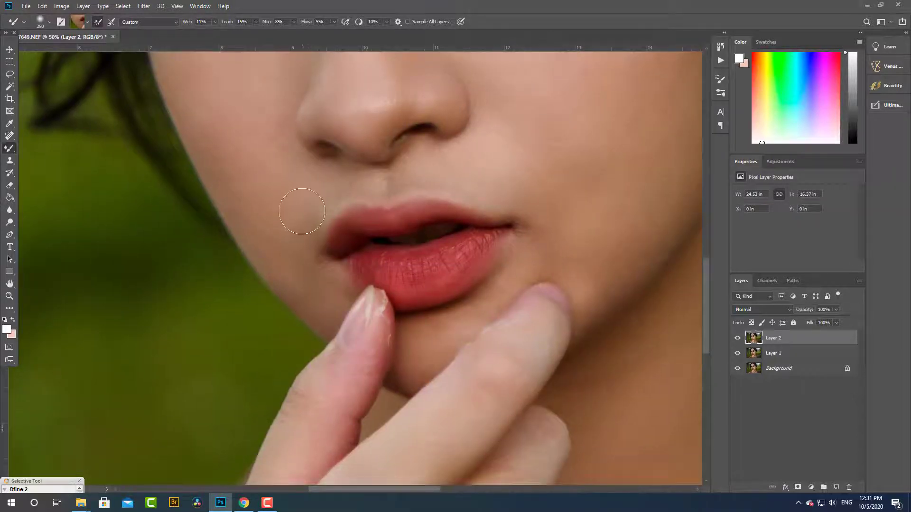
pyautogui.moveTo(329, 287); pyautogui.dragTo(329, 318)
pyautogui.keyDown('alt'); pyautogui.click(306, 258); pyautogui.keyUp('alt')
pyautogui.moveTo(245, 143); pyautogui.dragTo(235, 270)
pyautogui.keyDown('alt'); pyautogui.click(273, 247); pyautogui.keyUp('alt')
pyautogui.scroll(-3, 319, 248)
pyautogui.hotkey('shift', 'alt', 'x')
pyautogui.scroll(-4, 310, 213)
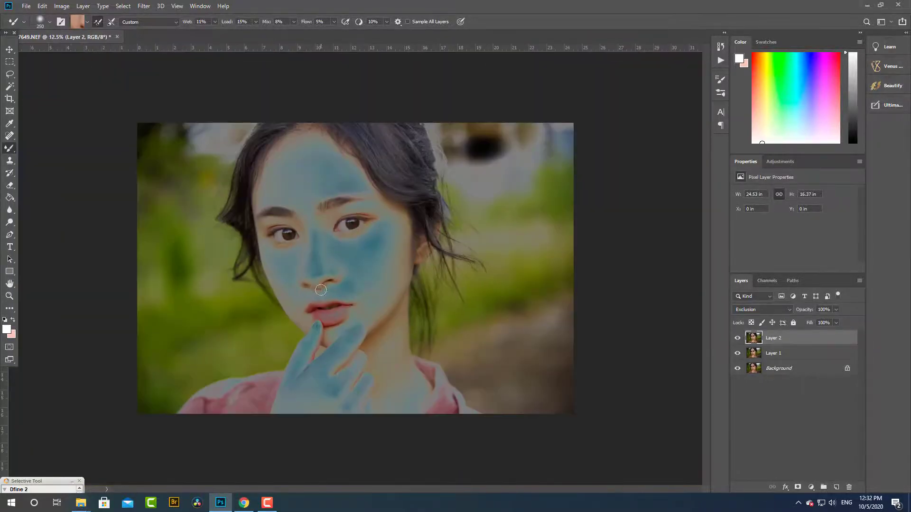
pyautogui.scroll(2, 321, 290)
pyautogui.hotkey('shift', 'alt', 'n')
# - Compare the portrait with Layer 2 hidden and shown to judge the skin smoothing
pyautogui.scroll(2, 321, 289)
pyautogui.scroll(-1, 321, 290)
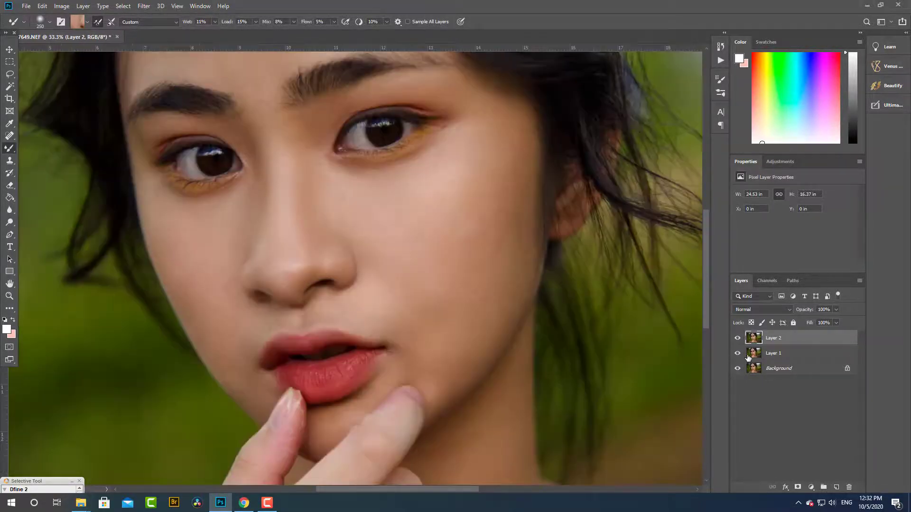
pyautogui.click(737, 338)
pyautogui.scroll(-4, 375, 305)
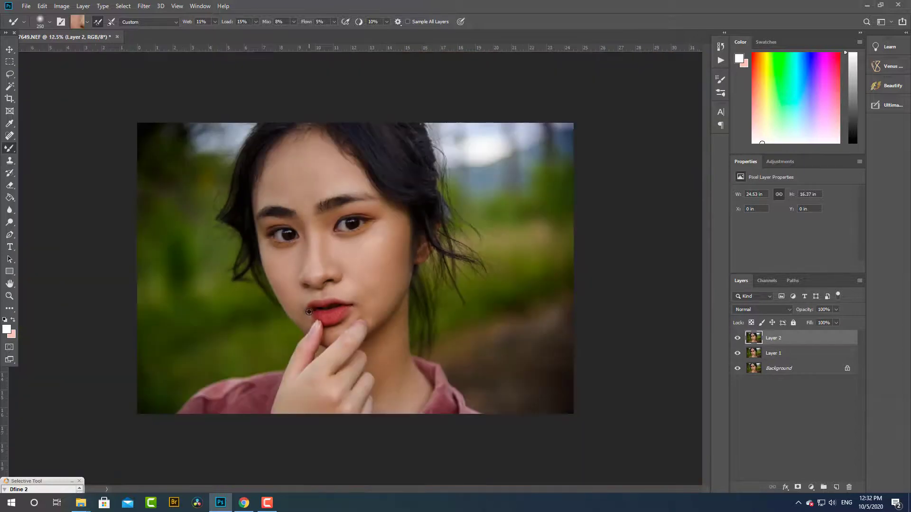
# - Smooth the lower right-hand cheek and jaw between the mouth corner and the fingertip
pyautogui.scroll(5, 375, 305)
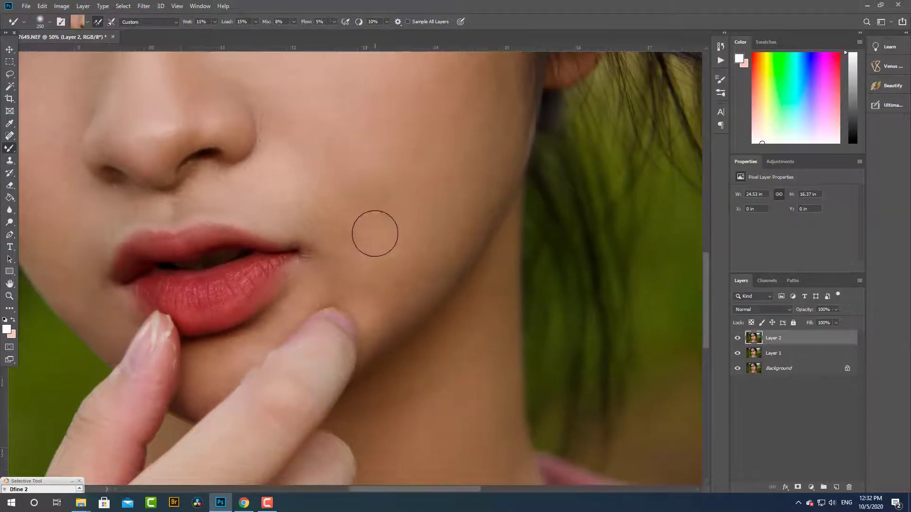
pyautogui.keyDown('alt'); pyautogui.click(429, 238); pyautogui.keyUp('alt')
pyautogui.moveTo(352, 207)
pyautogui.mouseDown()
pyautogui.moveTo(391, 246)
pyautogui.moveTo(344, 216)
pyautogui.moveTo(382, 161)
pyautogui.mouseUp()
pyautogui.keyDown('alt'); pyautogui.click(381, 268); pyautogui.keyUp('alt')
pyautogui.keyDown('alt'); pyautogui.click(280, 187); pyautogui.keyUp('alt')
pyautogui.keyDown('alt'); pyautogui.click(378, 221); pyautogui.keyUp('alt')
pyautogui.moveTo(380, 252)
pyautogui.mouseDown()
pyautogui.moveTo(358, 264)
pyautogui.moveTo(362, 282)
pyautogui.mouseUp()
pyautogui.keyDown('alt'); pyautogui.click(354, 299); pyautogui.keyUp('alt')
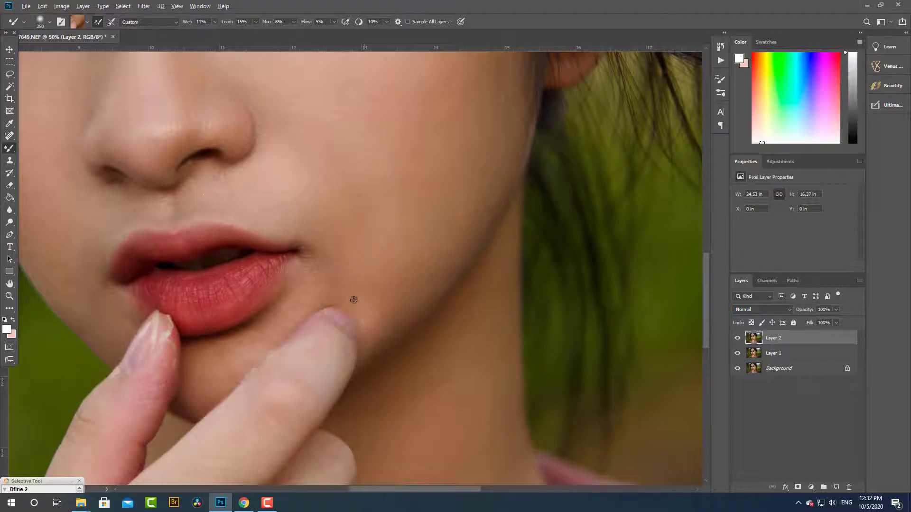
pyautogui.moveTo(374, 334)
pyautogui.mouseDown()
pyautogui.moveTo(376, 297)
pyautogui.moveTo(354, 326)
pyautogui.moveTo(362, 304)
pyautogui.mouseUp()
pyautogui.keyDown('alt'); pyautogui.click(356, 324); pyautogui.keyUp('alt')
# - Enlarge the Mixer Brush to 500 and blend the right-hand cheek from beside the mouth up towards the eye
pyautogui.scroll(-3, 417, 251)
pyautogui.scroll(-2, 316, 285)
pyautogui.scroll(4, 310, 321)
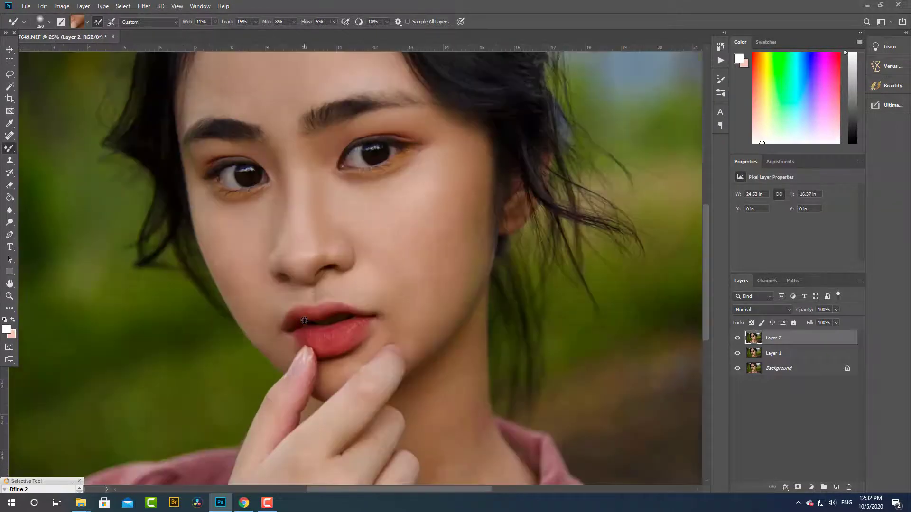
pyautogui.moveTo(317, 233); pyautogui.dragTo(325, 284)
pyautogui.scroll(-3, 328, 285)
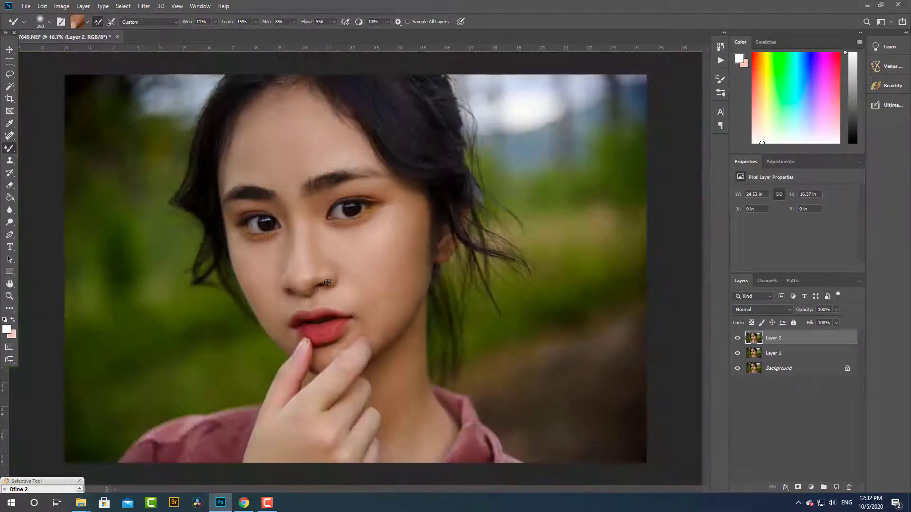
pyautogui.scroll(2, 327, 285)
pyautogui.scroll(2, 353, 227)
pyautogui.moveTo(326, 230); pyautogui.dragTo(411, 242)
pyautogui.press(']')
pyautogui.press(']')
pyautogui.press(']')
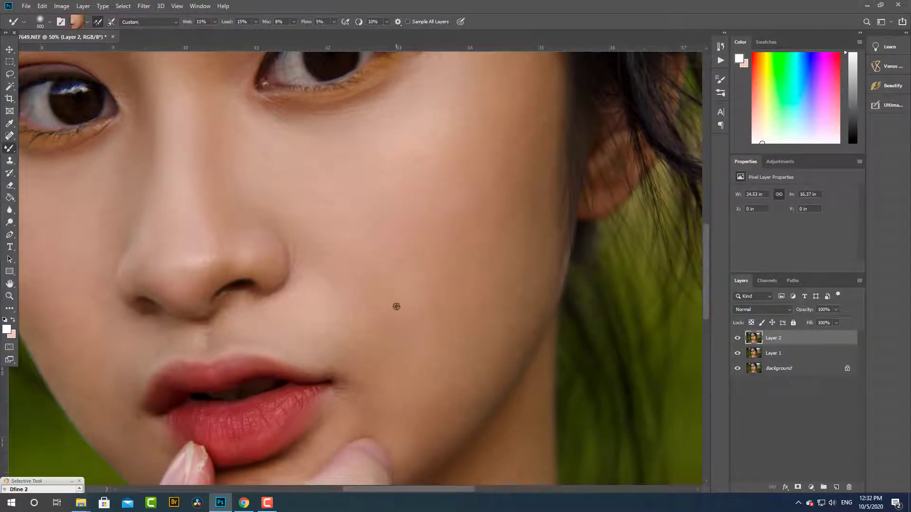
pyautogui.moveTo(383, 308)
pyautogui.mouseDown()
pyautogui.moveTo(419, 170)
pyautogui.moveTo(440, 250)
pyautogui.moveTo(450, 146)
pyautogui.moveTo(479, 106)
pyautogui.mouseUp()
pyautogui.moveTo(504, 187); pyautogui.dragTo(423, 286)
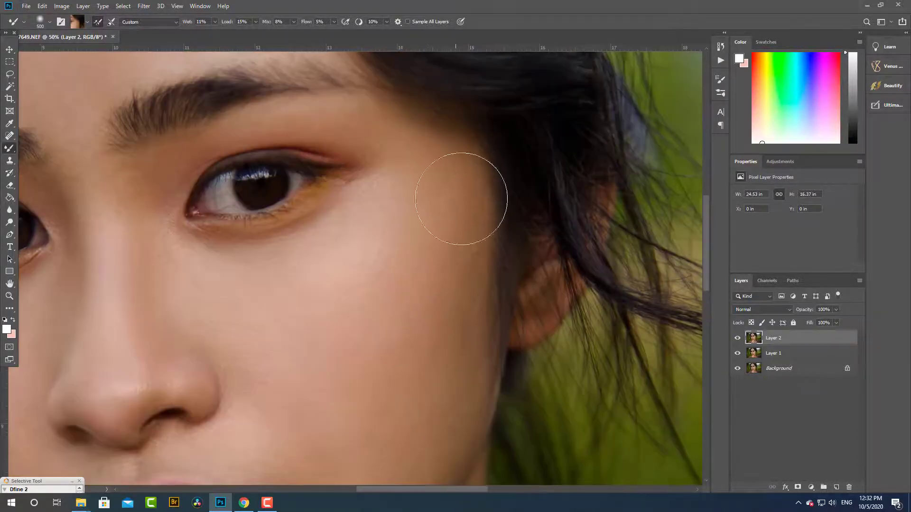
# - Compare the whole face repeatedly with the smoothed Layer 2 hidden and shown
pyautogui.scroll(-6, 451, 311)
pyautogui.scroll(4, 338, 295)
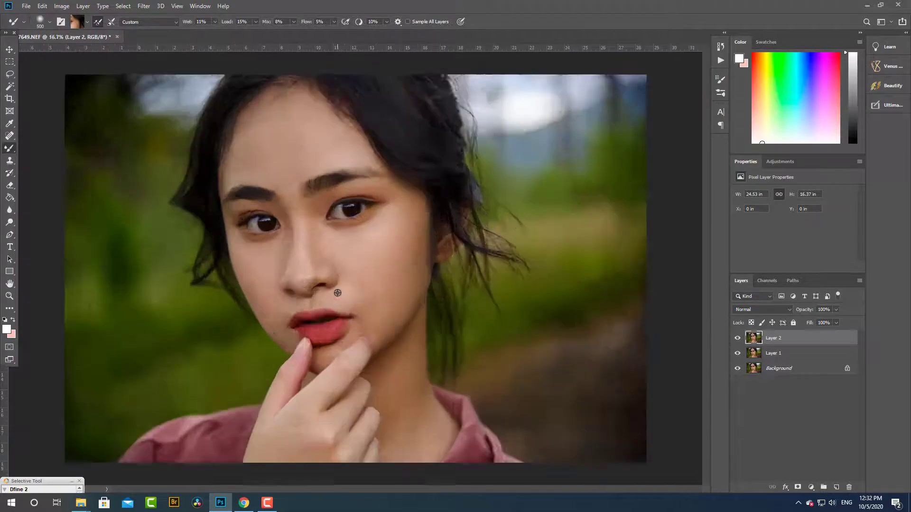
pyautogui.moveTo(365, 290); pyautogui.dragTo(478, 354)
pyautogui.click(737, 338)
pyautogui.click(737, 338)
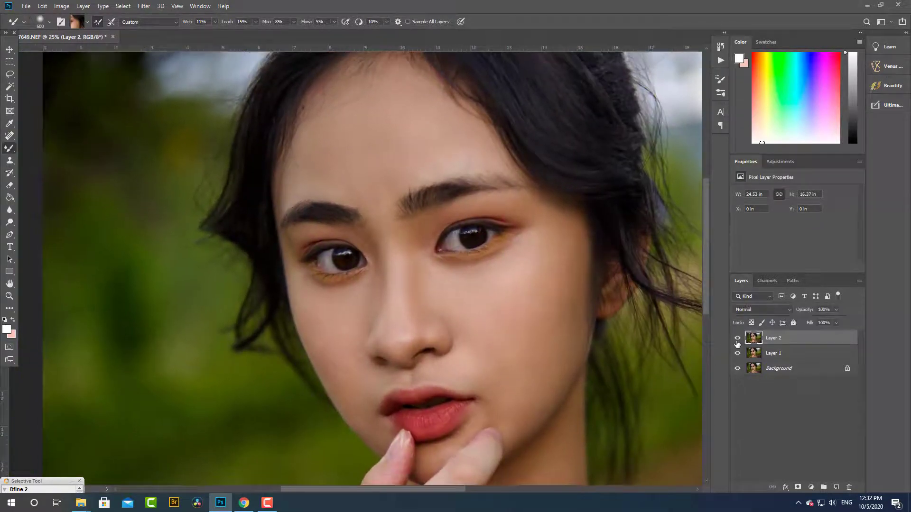
pyautogui.click(737, 337)
pyautogui.click(737, 338)
# - Even out the right-hand cheek, nose bridge and forehead above both eyebrows with the 500-size Mixer Brush
pyautogui.keyDown('alt'); pyautogui.click(495, 348); pyautogui.keyUp('alt')
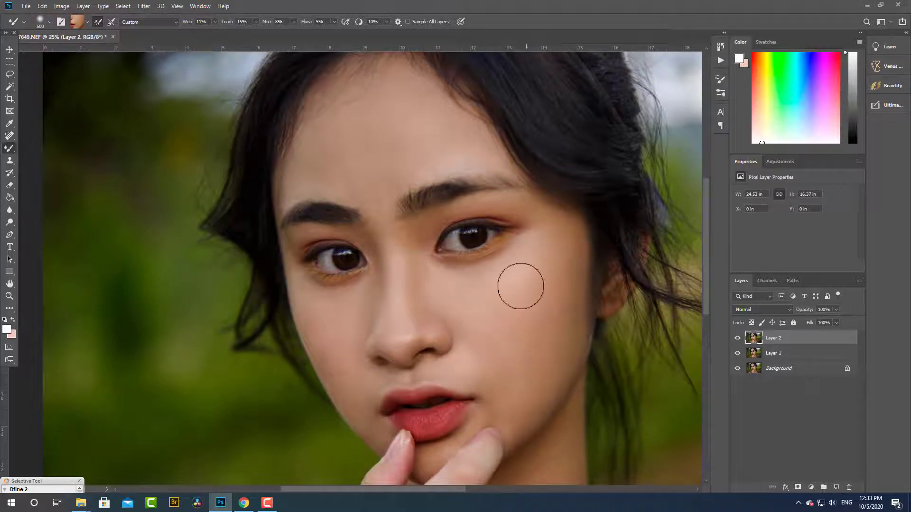
pyautogui.keyDown('alt'); pyautogui.click(489, 308); pyautogui.keyUp('alt')
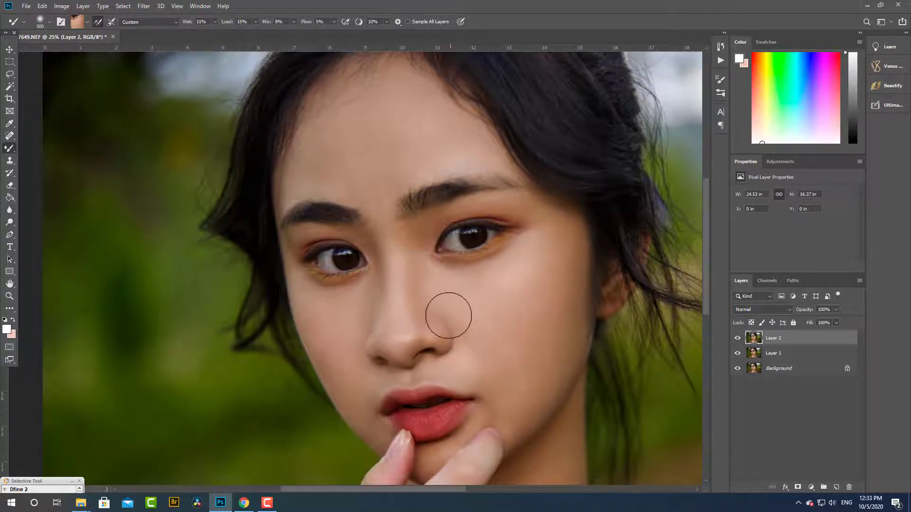
pyautogui.keyDown('alt'); pyautogui.click(400, 282); pyautogui.keyUp('alt')
pyautogui.keyDown('alt'); pyautogui.click(409, 273); pyautogui.keyUp('alt')
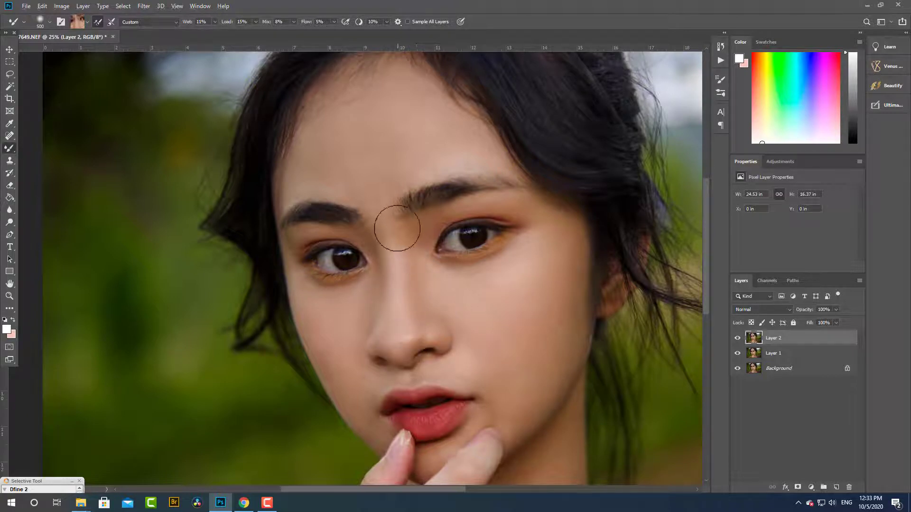
pyautogui.keyDown('alt'); pyautogui.click(474, 146); pyautogui.keyUp('alt')
pyautogui.moveTo(475, 151); pyautogui.dragTo(486, 164)
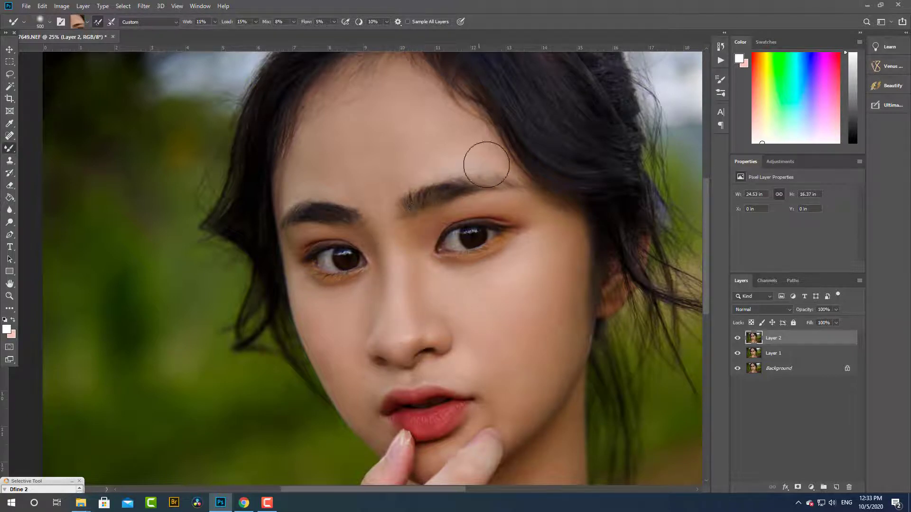
pyautogui.keyDown('alt'); pyautogui.click(342, 178); pyautogui.keyUp('alt')
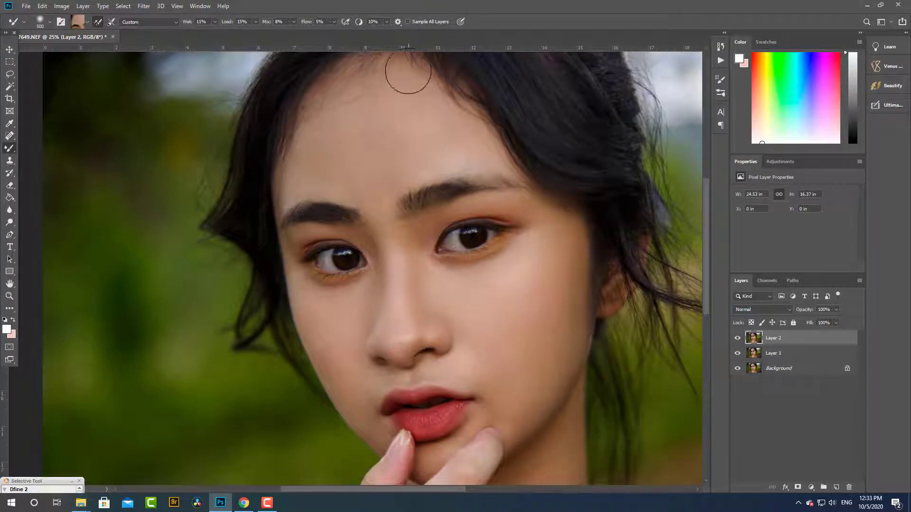
pyautogui.keyDown('alt'); pyautogui.click(394, 228); pyautogui.keyUp('alt')
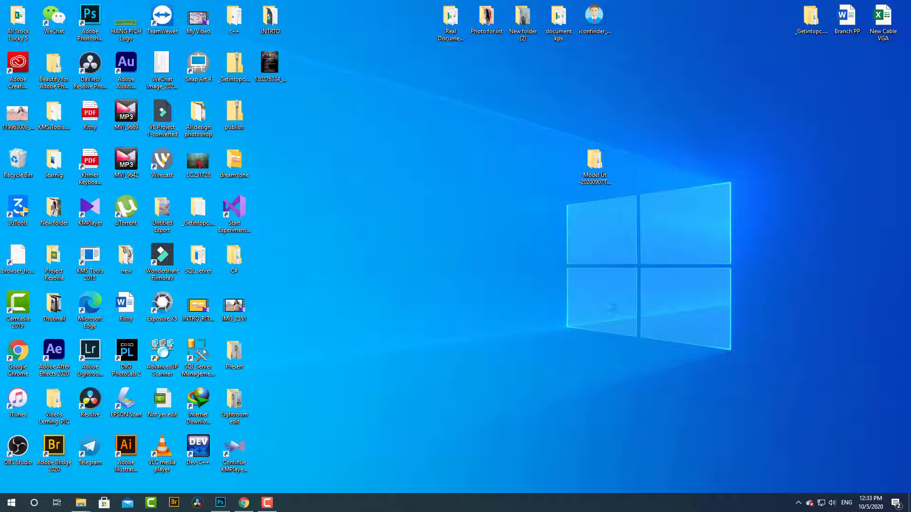
pyautogui.rightClick(584, 267)
pyautogui.click(614, 295)
pyautogui.click(267, 503)
pyautogui.click(220, 503)
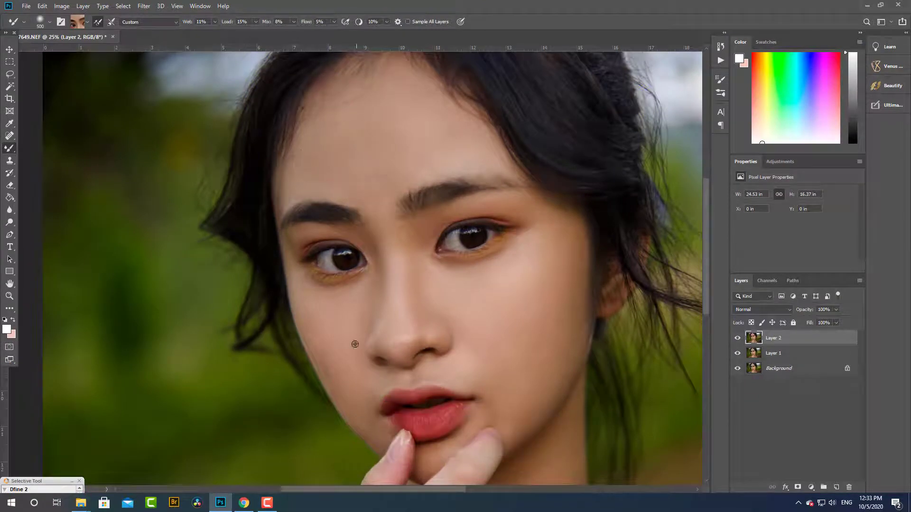
# - Smooth the skin of the neck below the jaw with the 500-size Mixer Brush
pyautogui.scroll(-4, 364, 397)
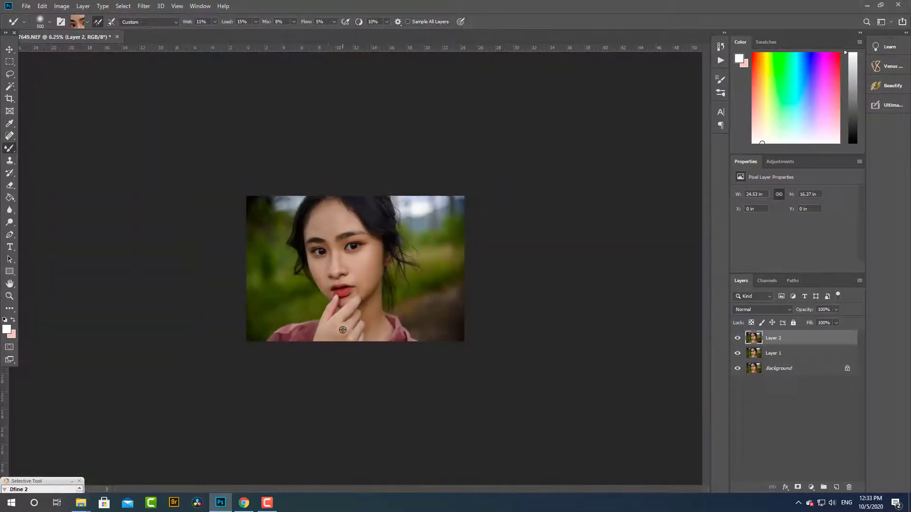
pyautogui.scroll(5, 340, 323)
pyautogui.moveTo(323, 298); pyautogui.dragTo(437, 82)
pyautogui.moveTo(565, 266)
pyautogui.mouseDown()
pyautogui.moveTo(570, 280)
pyautogui.moveTo(656, 319)
pyautogui.moveTo(534, 315)
pyautogui.moveTo(600, 242)
pyautogui.mouseUp()
pyautogui.moveTo(604, 166); pyautogui.dragTo(579, 159)
# - Blend the right-hand side of the face from the jaw up across the cheek to below the eye
pyautogui.moveTo(487, 234); pyautogui.dragTo(433, 449)
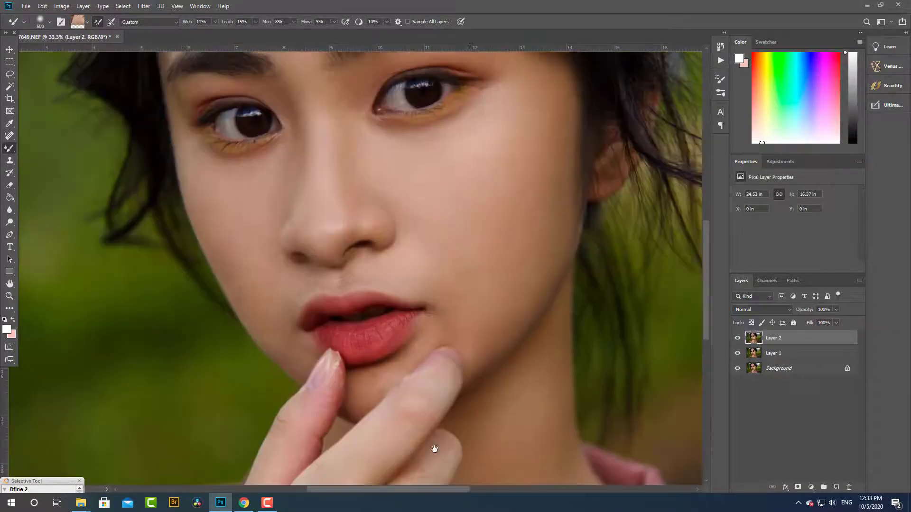
pyautogui.keyDown('alt'); pyautogui.click(518, 218); pyautogui.keyUp('alt')
pyautogui.moveTo(432, 271); pyautogui.dragTo(488, 339)
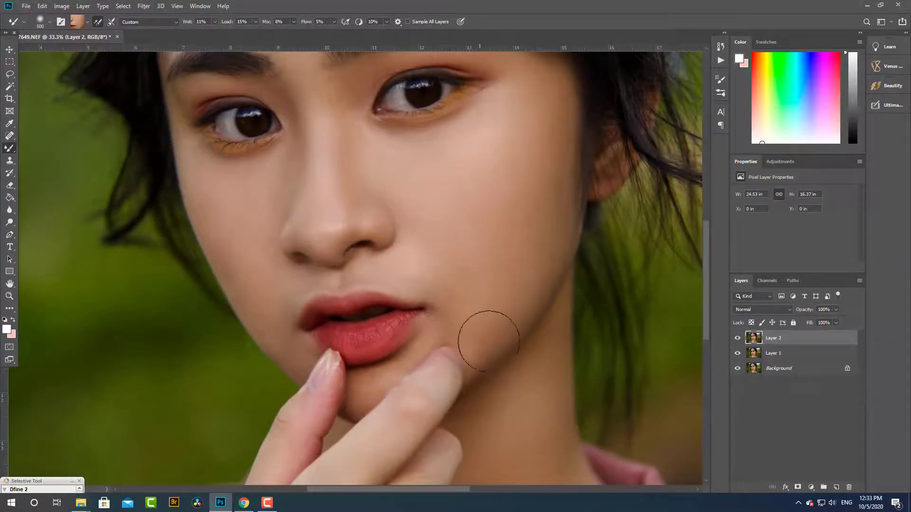
pyautogui.keyDown('alt'); pyautogui.click(552, 222); pyautogui.keyUp('alt')
pyautogui.keyDown('alt'); pyautogui.click(497, 219); pyautogui.keyUp('alt')
pyautogui.keyDown('alt'); pyautogui.click(464, 175); pyautogui.keyUp('alt')
pyautogui.moveTo(451, 150); pyautogui.dragTo(496, 108)
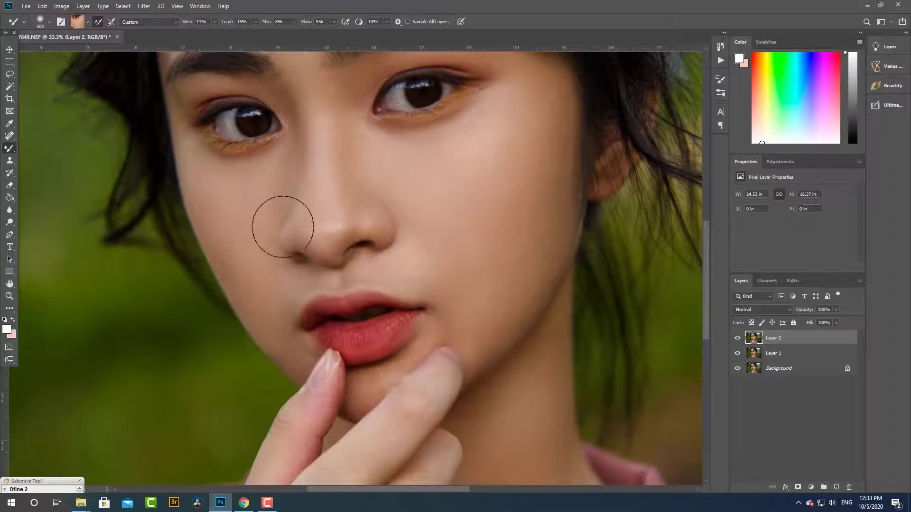
# - Blend the skin beside the nose on the left-hand cheek and reduce the Mixer Brush size to 200
pyautogui.moveTo(283, 227); pyautogui.dragTo(267, 219)
pyautogui.press('[')
pyautogui.press('[')
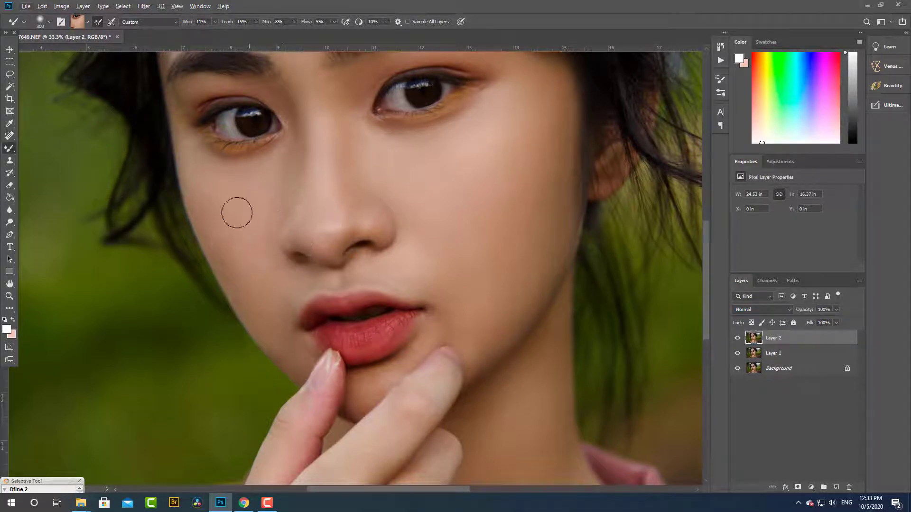
pyautogui.press('[')
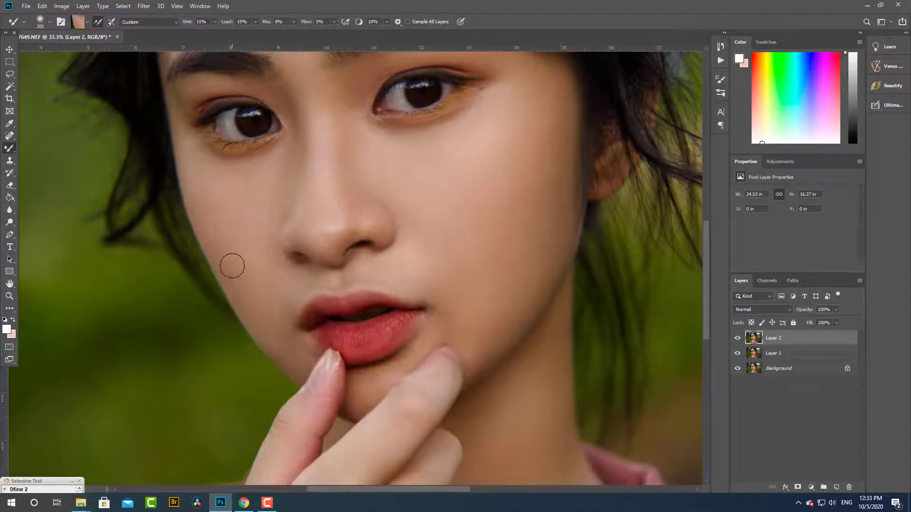
# - Check the whole portrait and flatten all layers into a single Background layer
pyautogui.scroll(-4, 271, 303)
pyautogui.scroll(1, 272, 304)
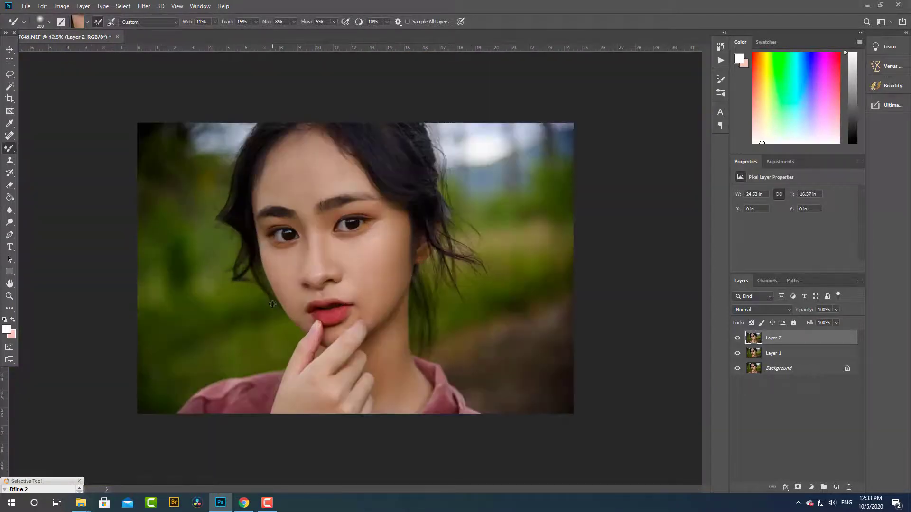
pyautogui.scroll(-1, 273, 304)
pyautogui.scroll(2, 273, 304)
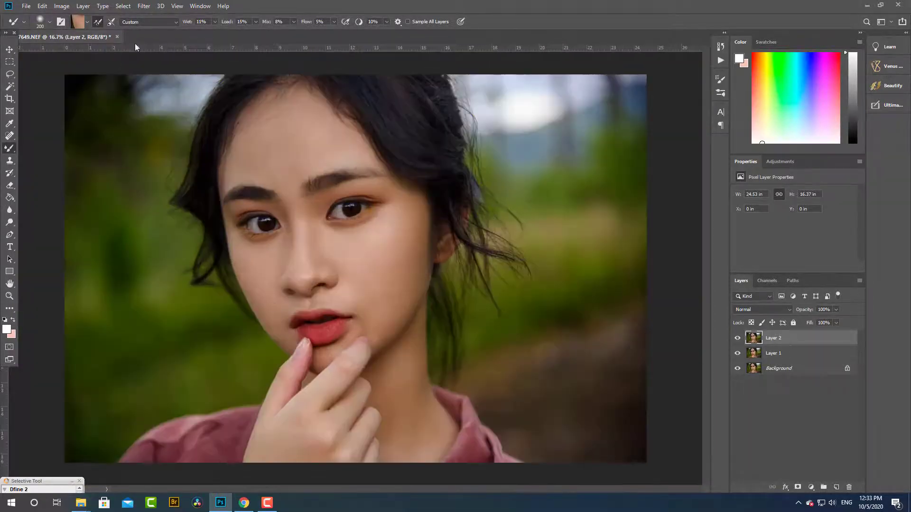
pyautogui.click(83, 6)
pyautogui.click(96, 368)
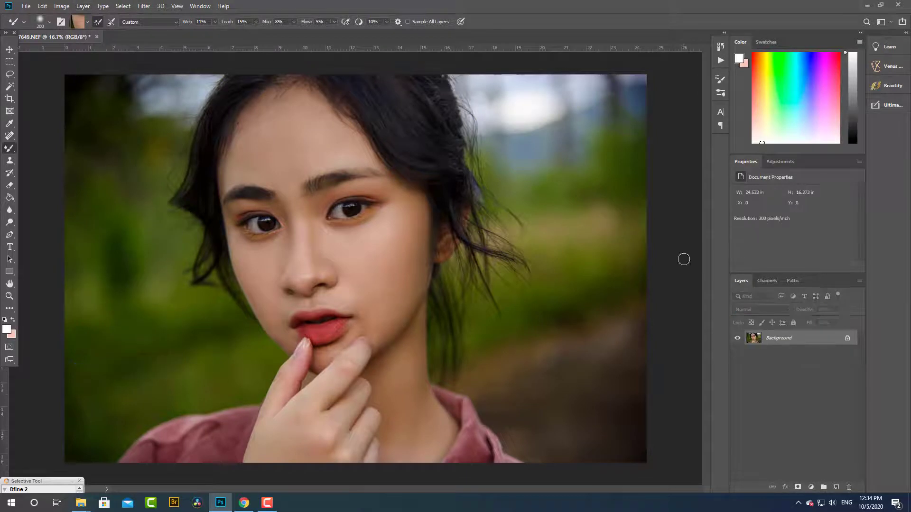
# - Duplicate the Background layer and open the Imagenomic Portraiture 3 filter on the copy
pyautogui.click(10, 48)
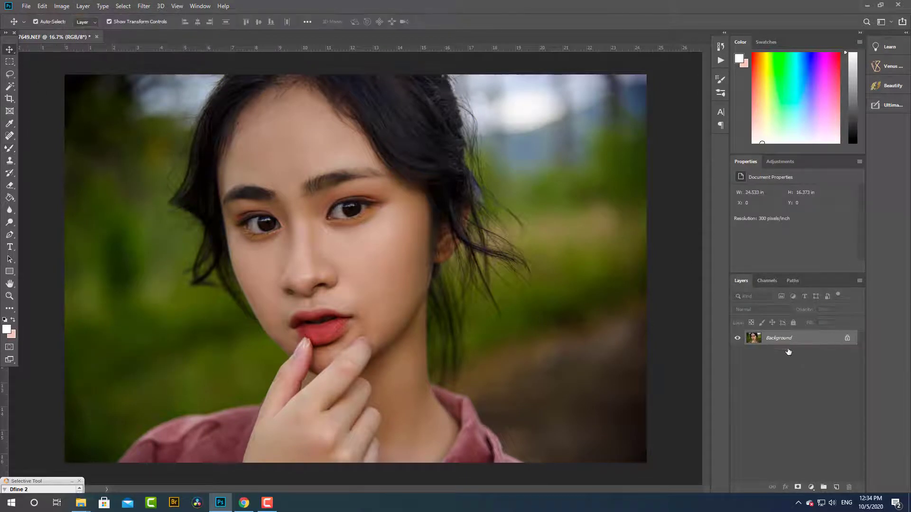
pyautogui.moveTo(789, 352); pyautogui.dragTo(836, 487)
pyautogui.click(144, 6)
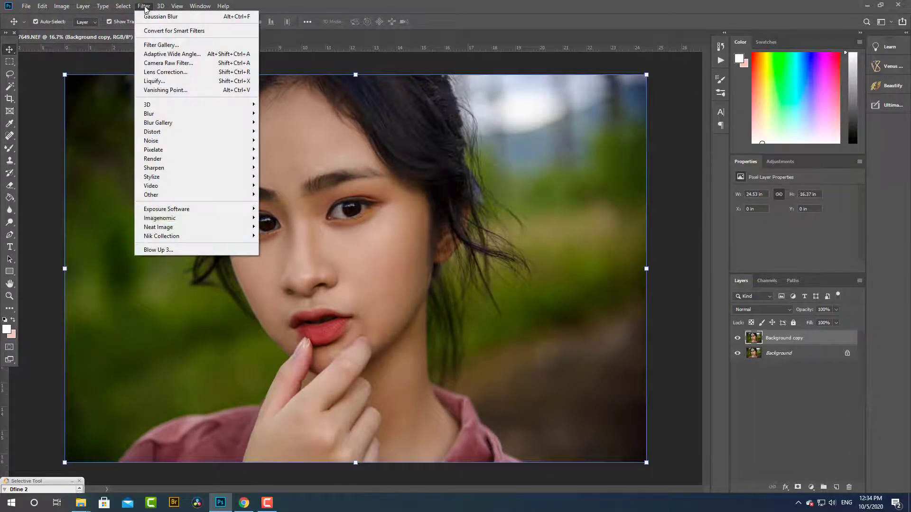
pyautogui.moveTo(188, 212)
pyautogui.click(284, 227)
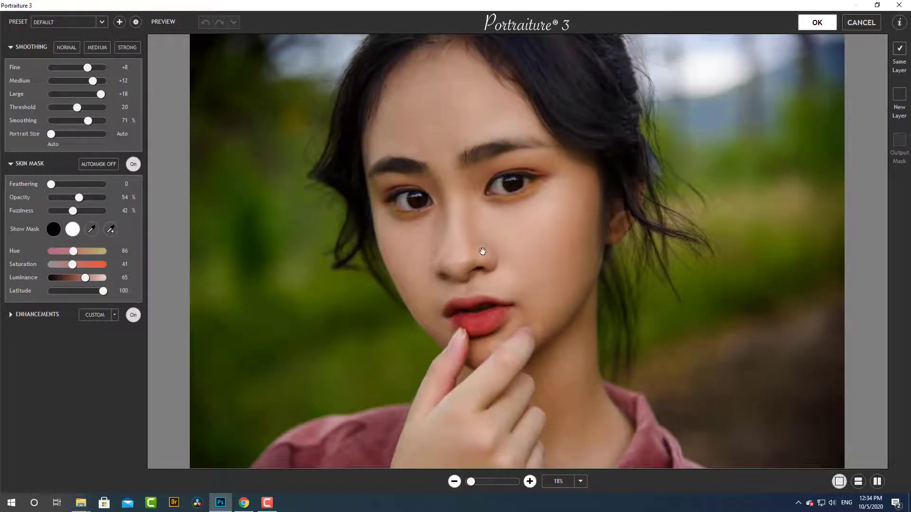
# - In the Portraiture enhancements, set Softness to 16 and Contrast to +3, and apply the filter
pyautogui.click(13, 317)
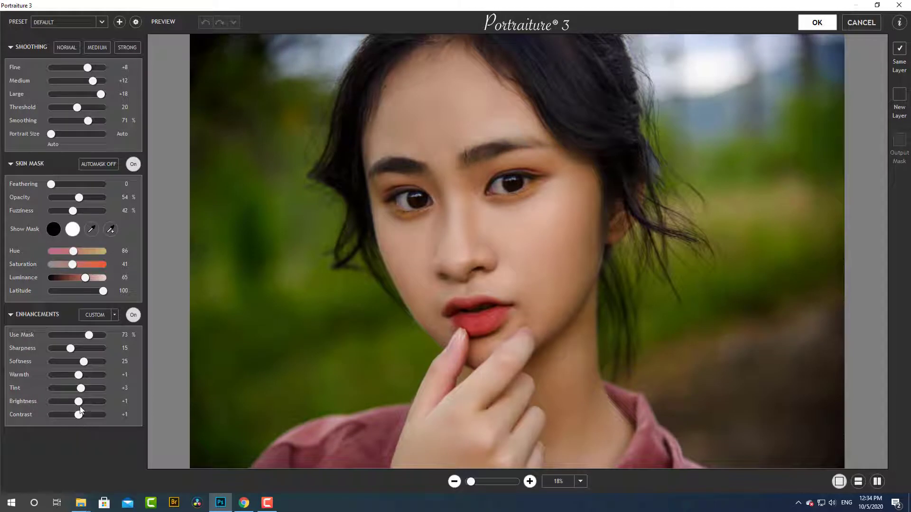
pyautogui.moveTo(74, 364)
pyautogui.mouseDown()
pyautogui.moveTo(65, 364)
pyautogui.moveTo(73, 367)
pyautogui.mouseUp()
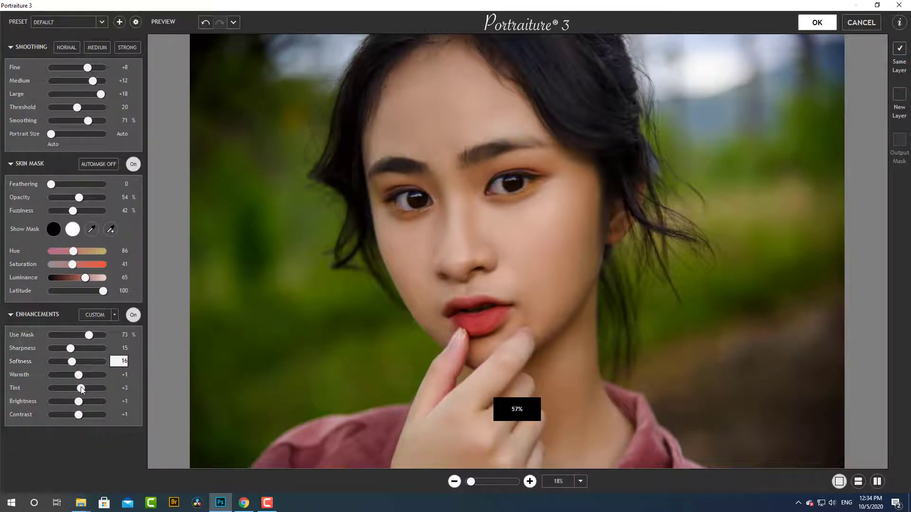
pyautogui.moveTo(79, 417); pyautogui.dragTo(81, 416)
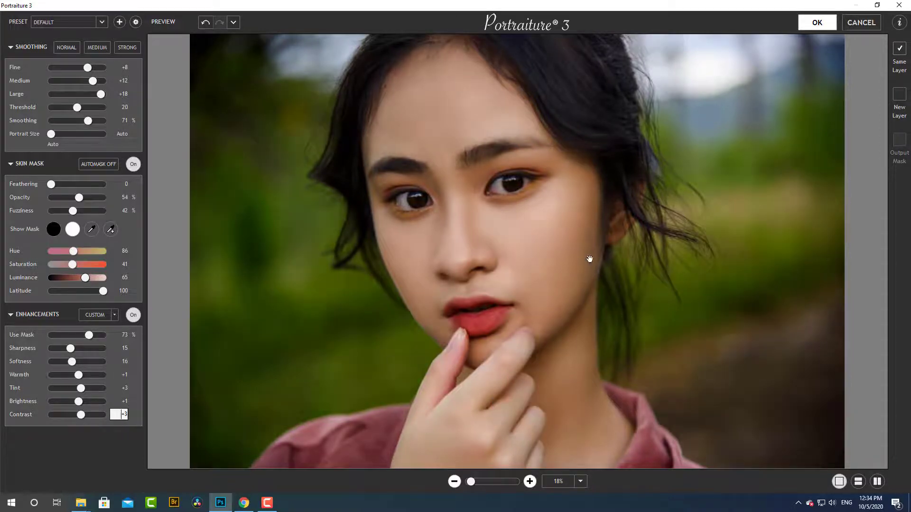
pyautogui.click(807, 25)
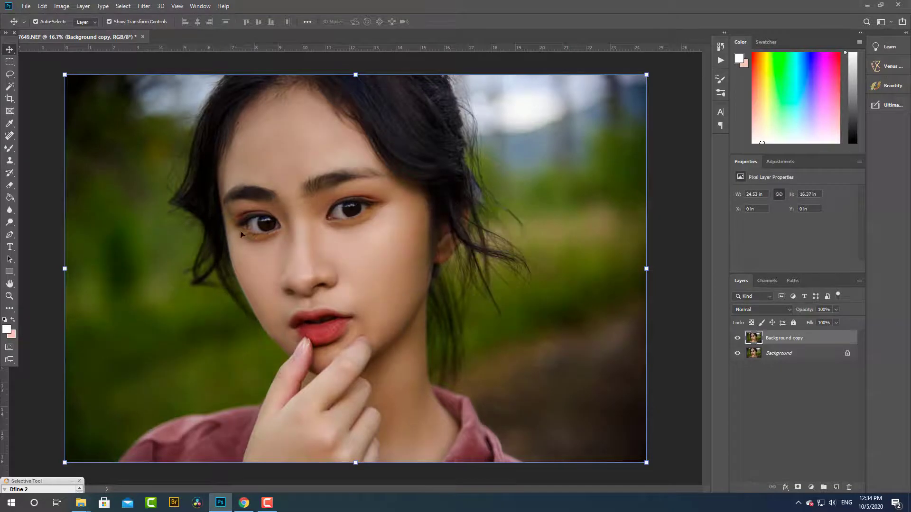
# - Crop a strip off the picture's right-hand edge, leaving the image about 22.67 in wide
pyautogui.click(56, 322)
pyautogui.scroll(-1, 318, 266)
pyautogui.scroll(2, 317, 266)
pyautogui.scroll(-2, 317, 266)
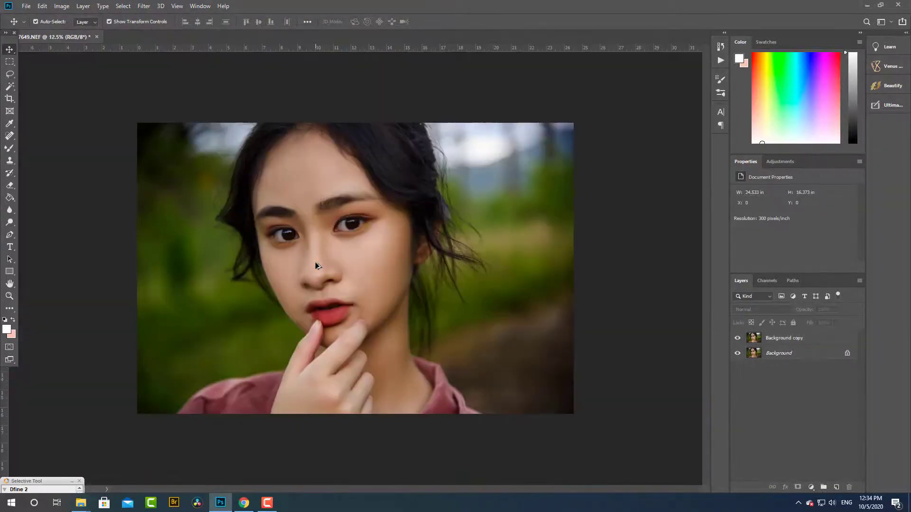
pyautogui.press('c')
pyautogui.moveTo(574, 269); pyautogui.dragTo(562, 271)
pyautogui.press('Return')
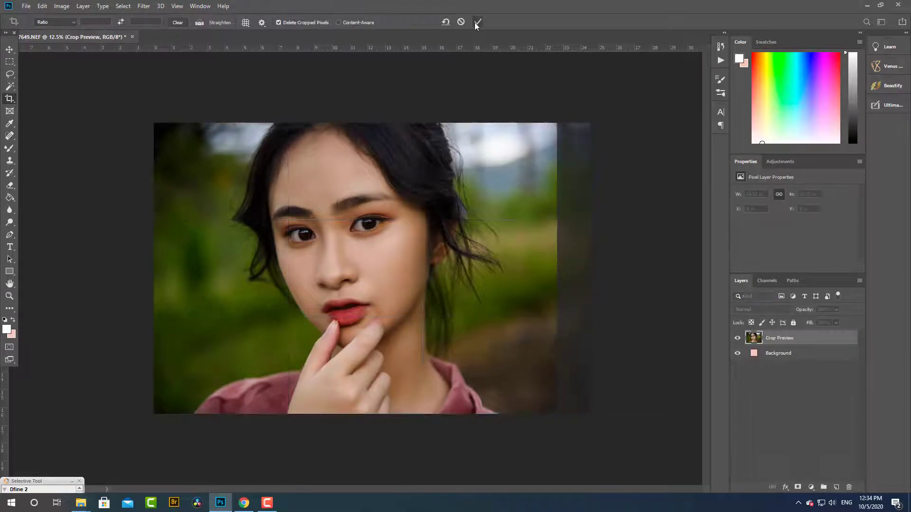
pyautogui.click(10, 49)
# - Examine the smoothed portrait as a whole and up close on the forehead and eyebrows
pyautogui.scroll(-2, 262, 223)
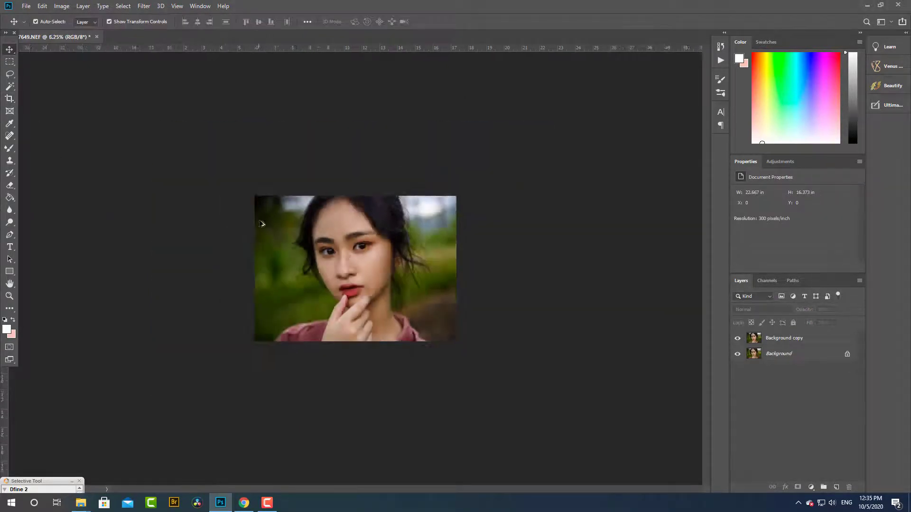
pyautogui.scroll(3, 284, 225)
pyautogui.scroll(2, 335, 272)
pyautogui.scroll(-3, 335, 272)
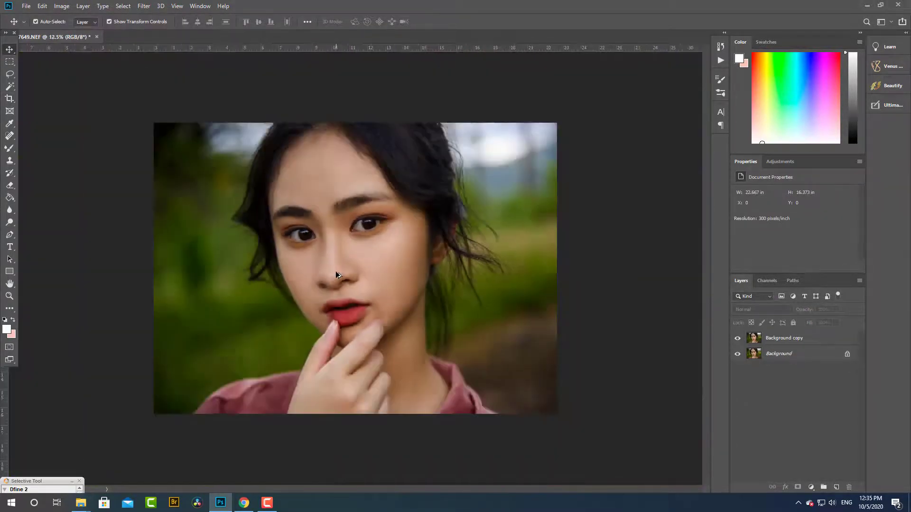
pyautogui.scroll(1, 335, 271)
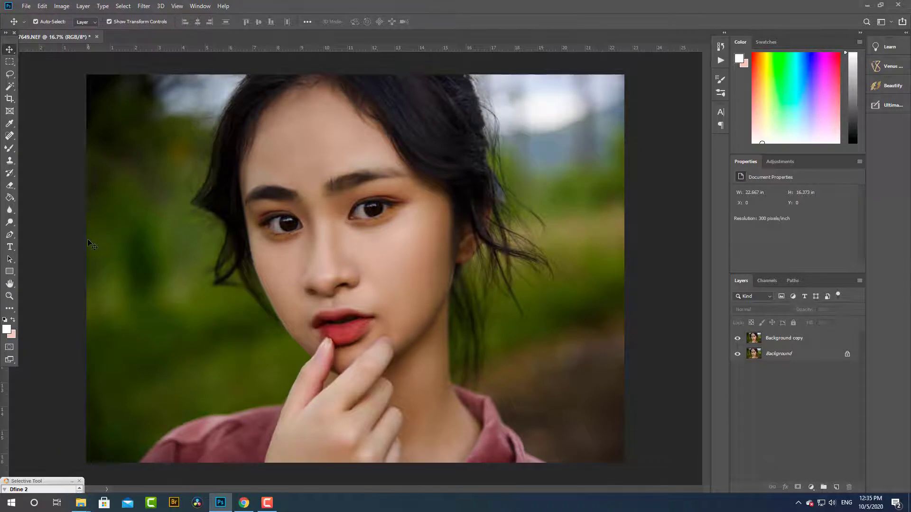
pyautogui.hotkey('ctrl', '-')
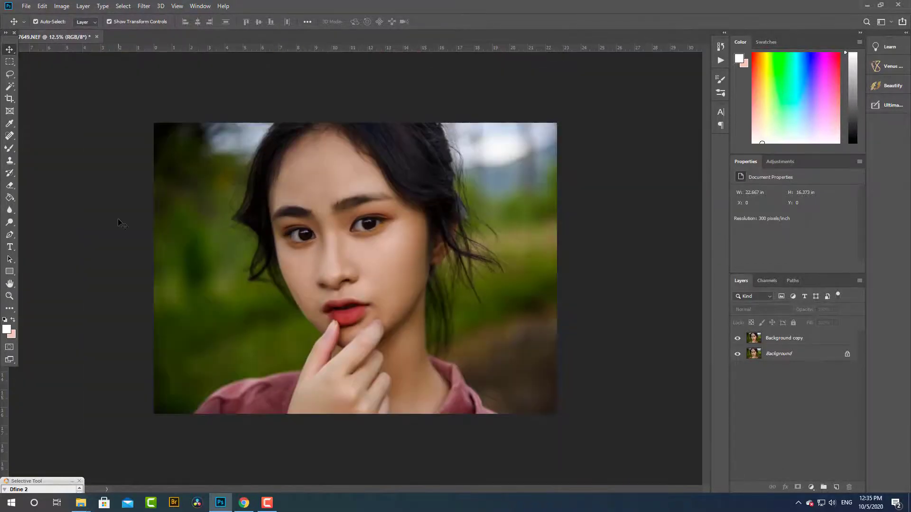
pyautogui.click(367, 288)
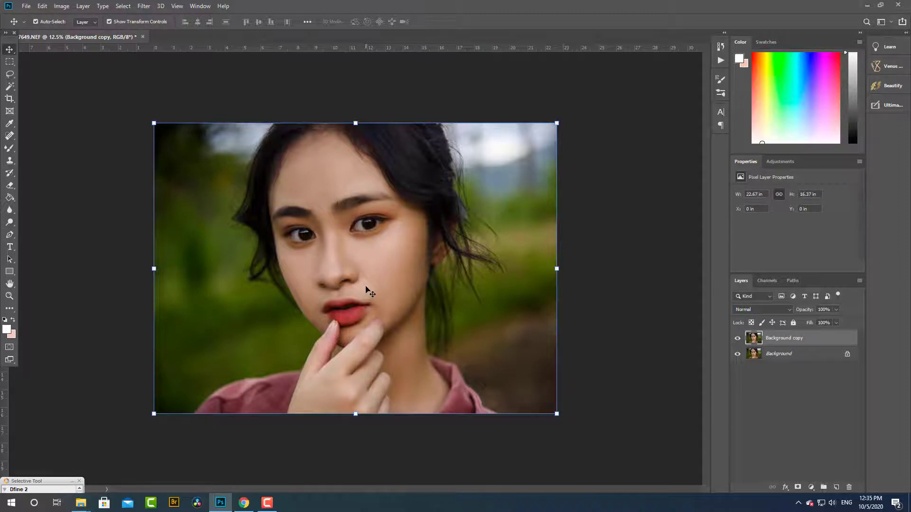
pyautogui.click(99, 236)
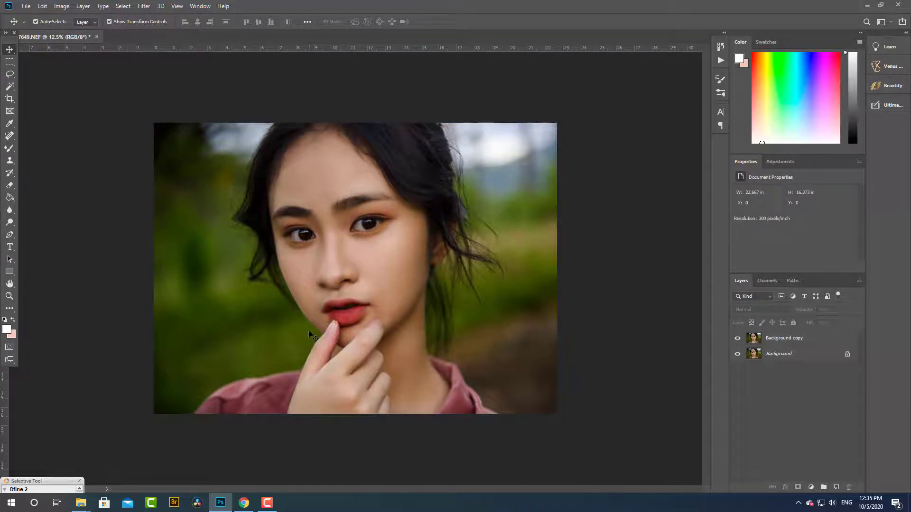
pyautogui.scroll(5, 343, 152)
pyautogui.moveTo(342, 153); pyautogui.dragTo(336, 315)
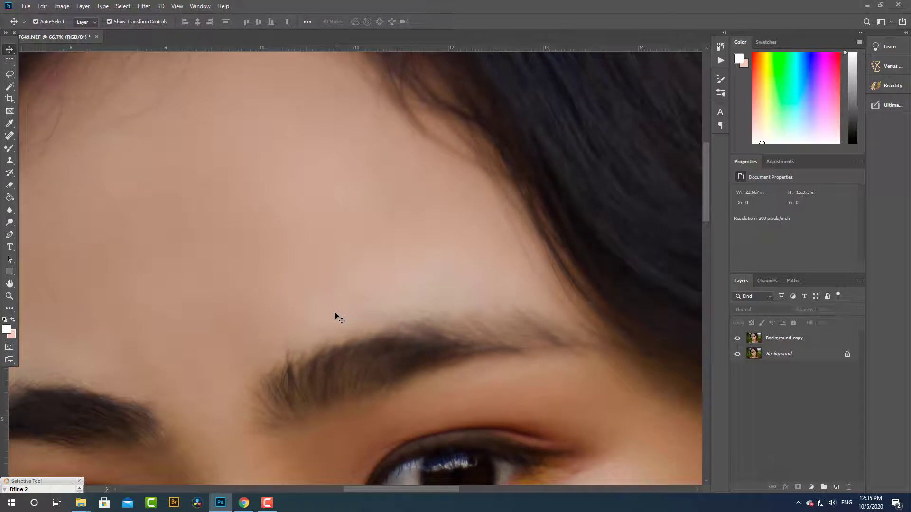
pyautogui.scroll(-5, 335, 313)
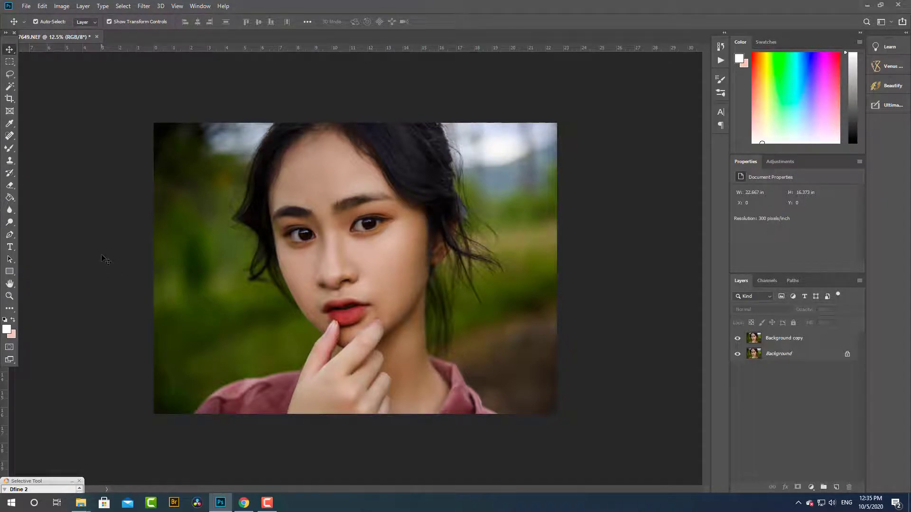
pyautogui.scroll(-1, 325, 224)
pyautogui.scroll(2, 326, 224)
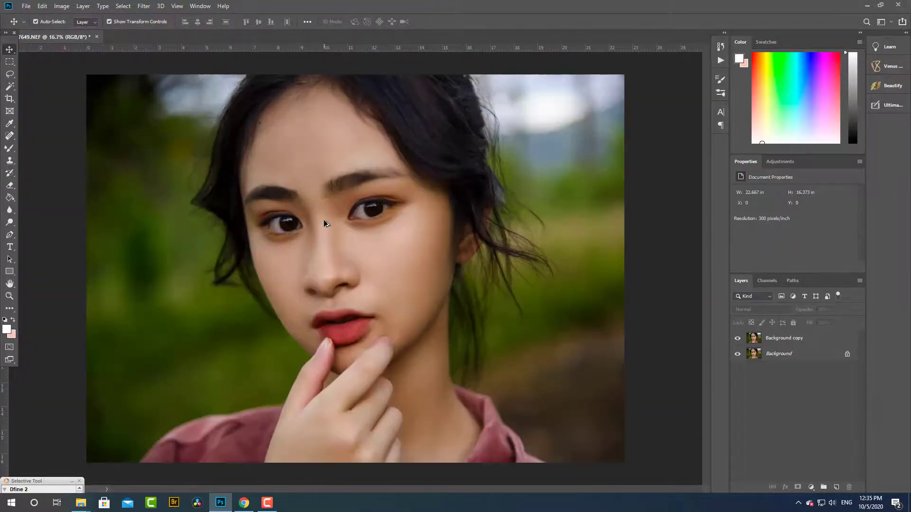
# - Set the opacity of the Background copy layer to 80%
pyautogui.scroll(-1, 325, 224)
pyautogui.click(380, 228)
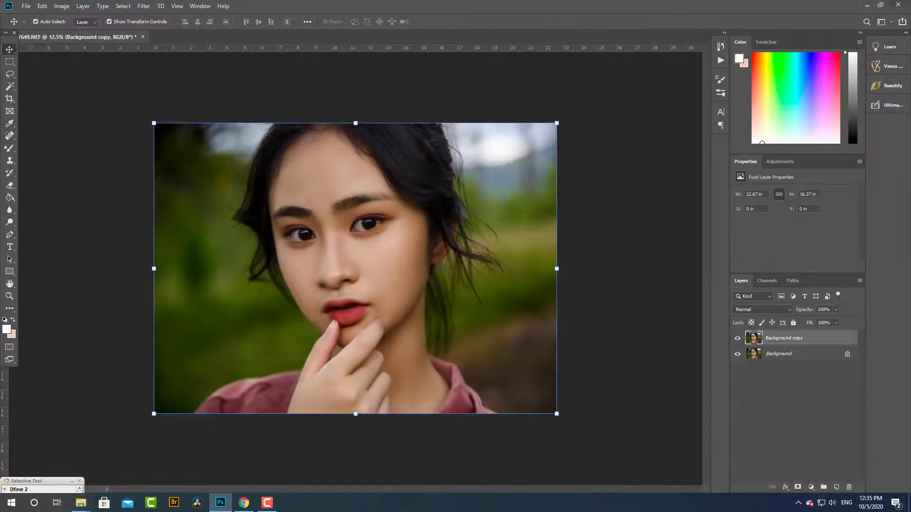
pyautogui.moveTo(810, 311); pyautogui.dragTo(803, 310)
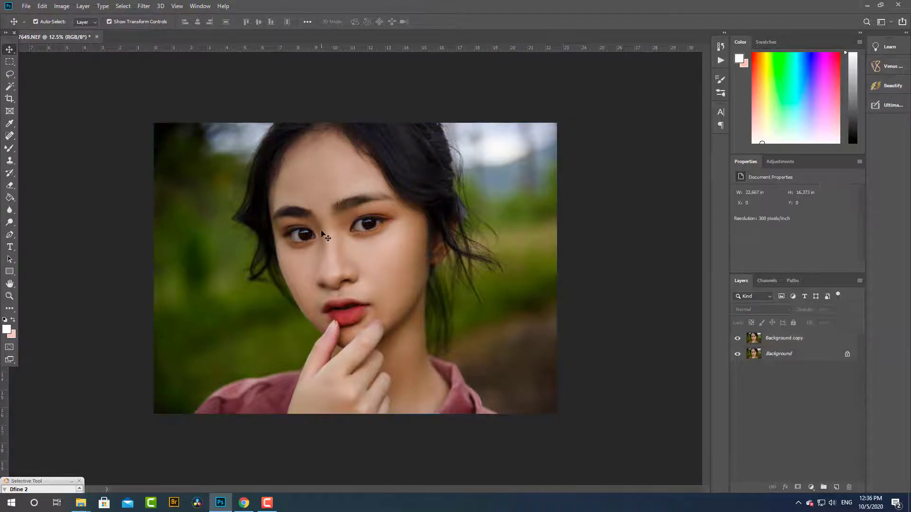
# - Erase the smoothing over both eyes on the Background copy layer with the 90-size Eraser at 63% opacity
pyautogui.scroll(4, 380, 216)
pyautogui.moveTo(333, 218); pyautogui.dragTo(388, 262)
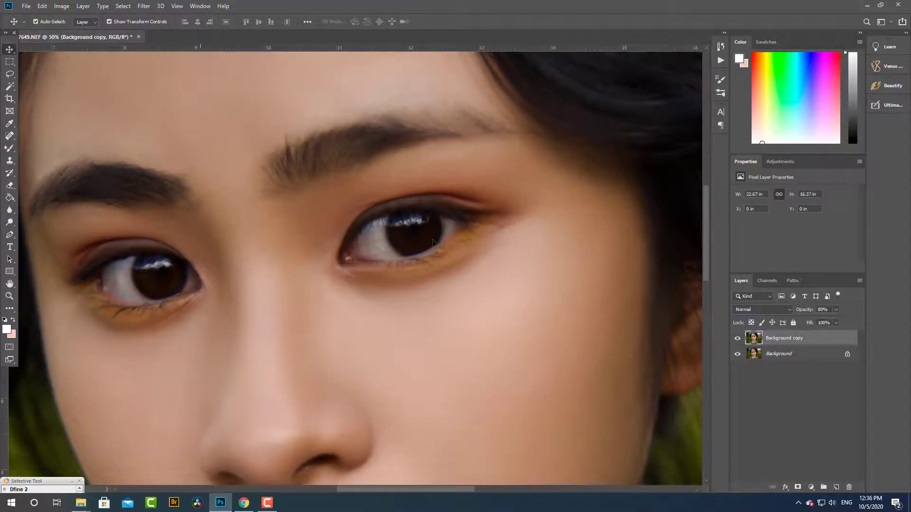
pyautogui.press('e')
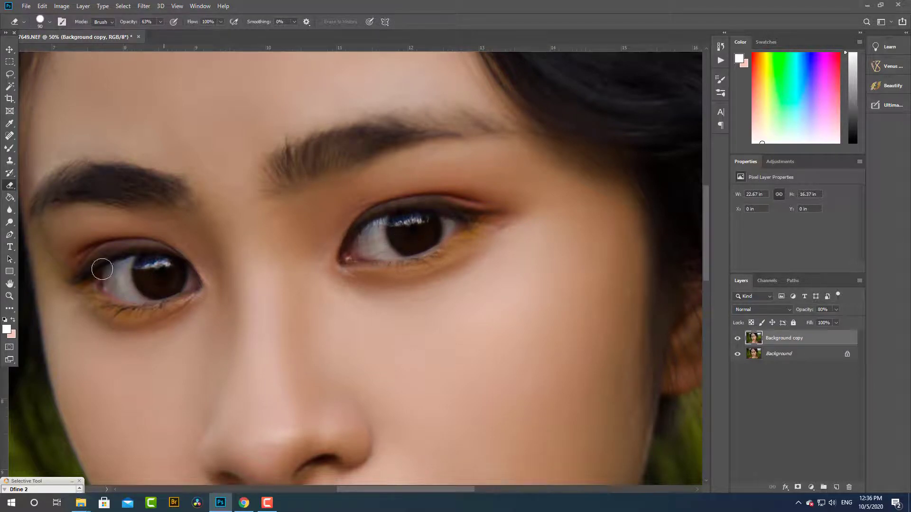
pyautogui.click(10, 49)
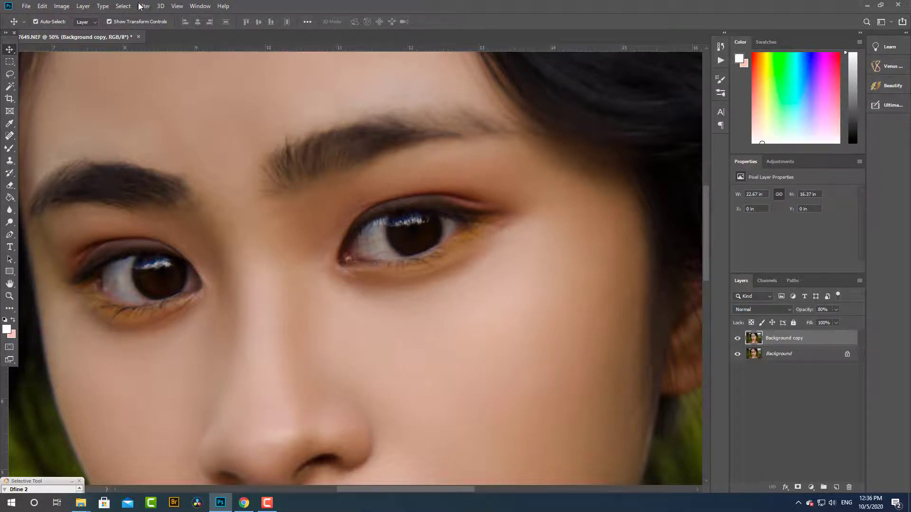
# - Flatten the image and duplicate the Background layer again
pyautogui.click(82, 6)
pyautogui.click(98, 368)
pyautogui.moveTo(813, 341); pyautogui.dragTo(836, 487)
pyautogui.hotkey('ctrl', '-')
pyautogui.hotkey('ctrl', '-')
pyautogui.hotkey('ctrl', '-')
pyautogui.hotkey('ctrl', '-')
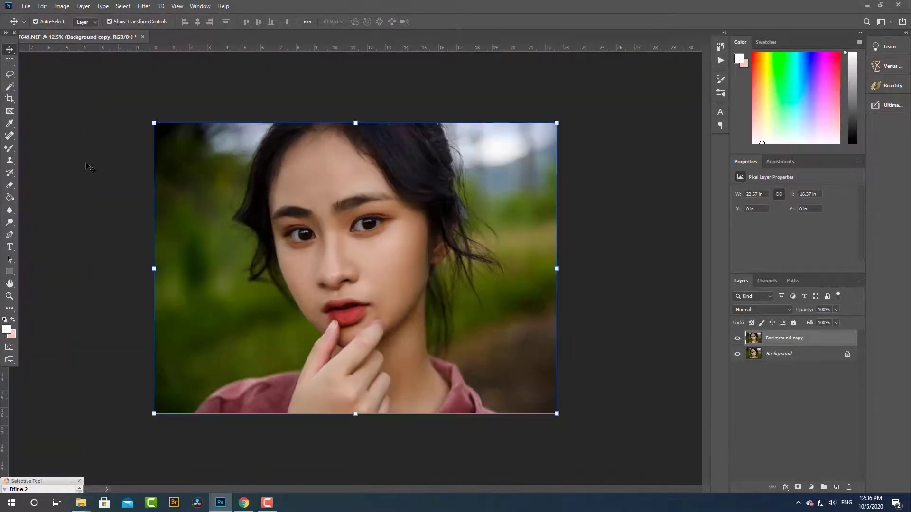
# - Open the Exposure X5 filter on the Background copy layer and postpone its update
pyautogui.click(143, 7)
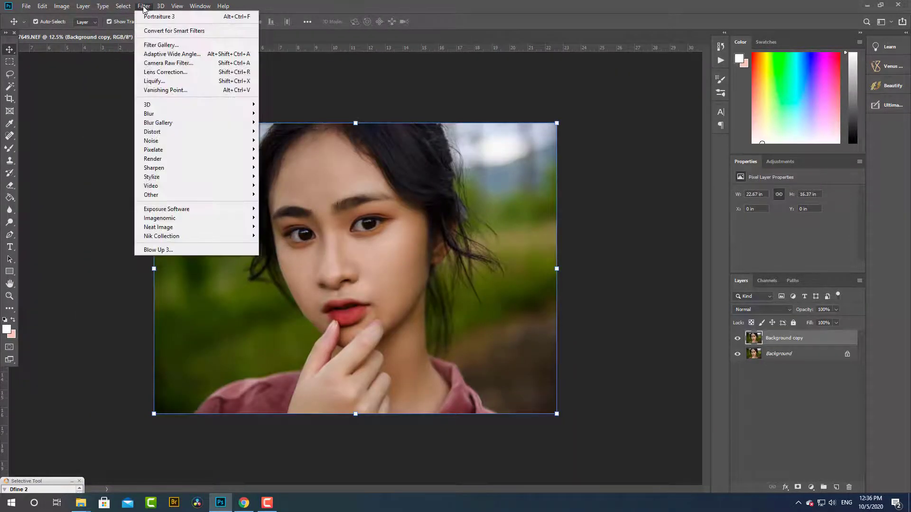
pyautogui.click(277, 210)
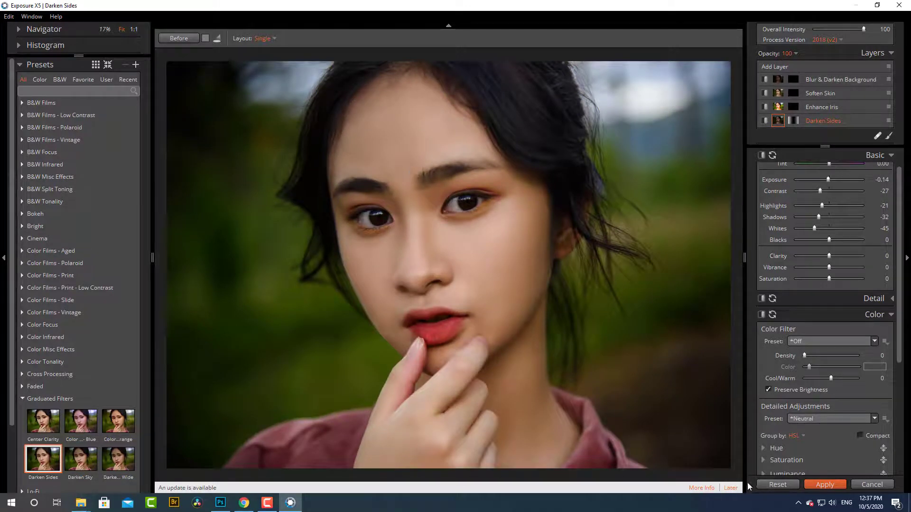
pyautogui.click(731, 488)
# - Try the Graduated Filters presets on the portrait and settle on Color Wash - Orange after Blue, Center Clarity and Darken Sky
pyautogui.click(118, 424)
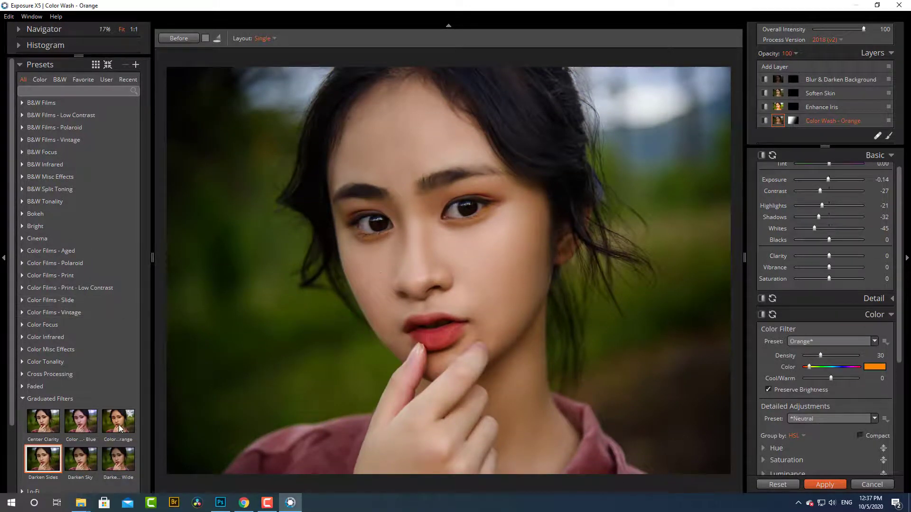
pyautogui.click(88, 427)
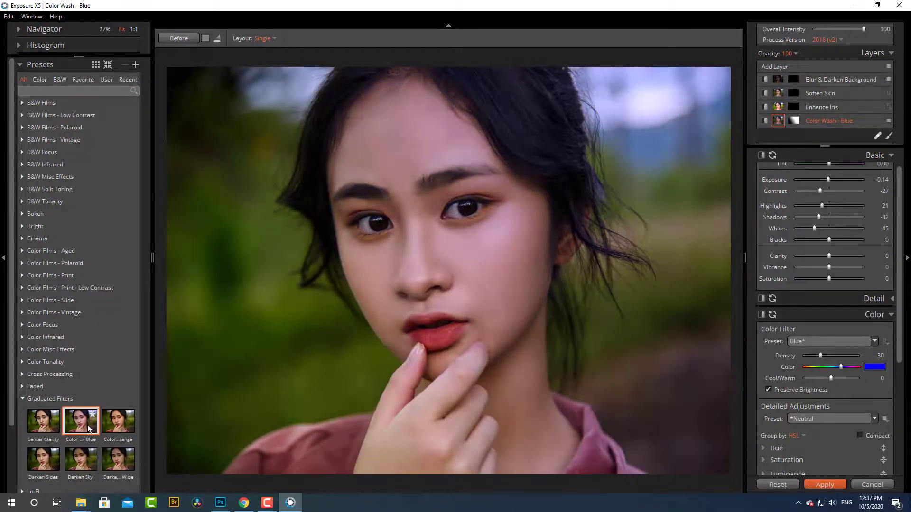
pyautogui.click(43, 422)
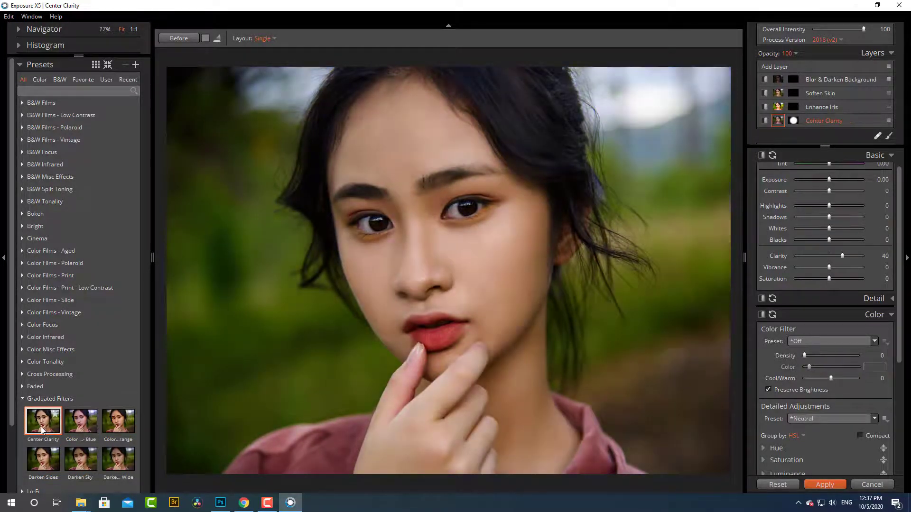
pyautogui.click(124, 468)
pyautogui.click(85, 467)
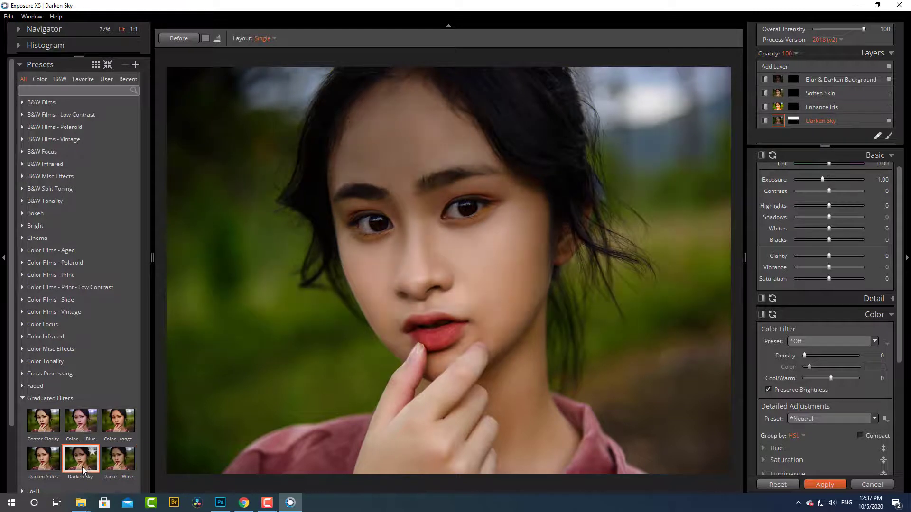
pyautogui.click(119, 424)
pyautogui.scroll(-2, 119, 425)
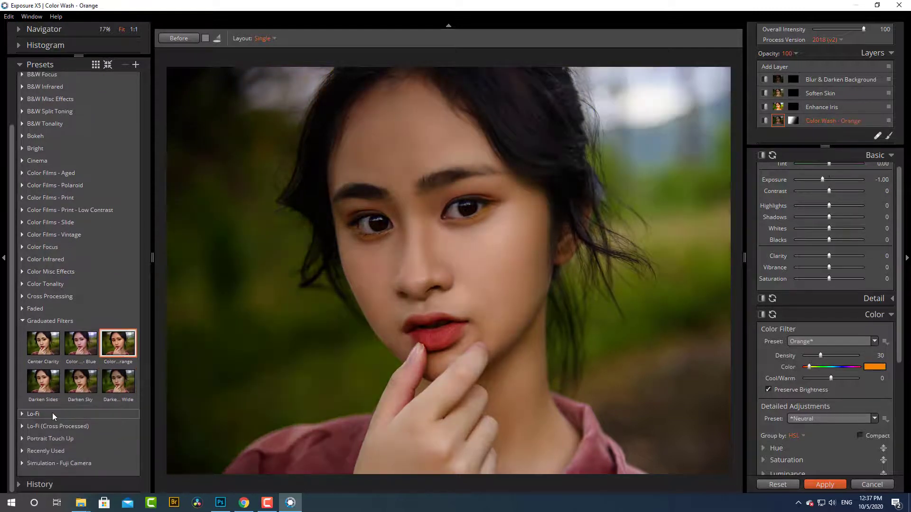
pyautogui.click(22, 321)
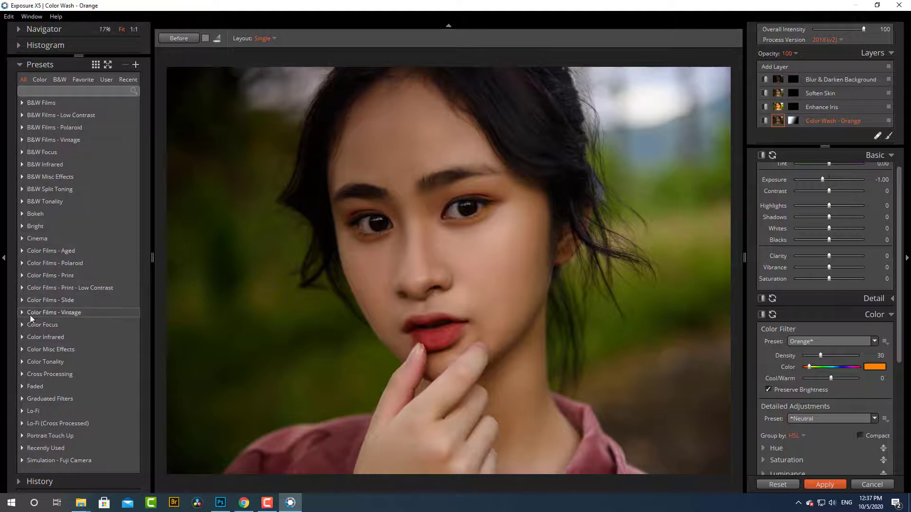
# - Try the Cross Processing presets Slide Film and the mild Fuji film on the portrait
pyautogui.click(21, 375)
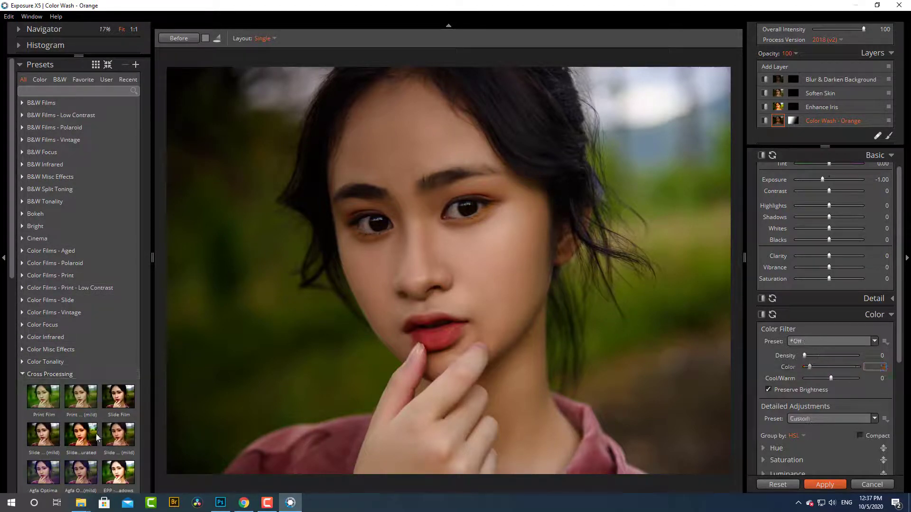
pyautogui.click(107, 407)
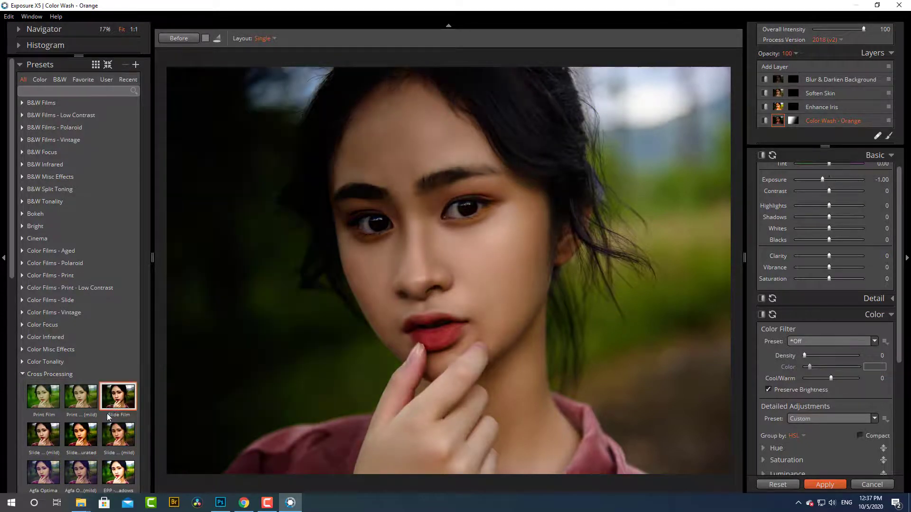
pyautogui.scroll(-3, 105, 427)
pyautogui.click(113, 414)
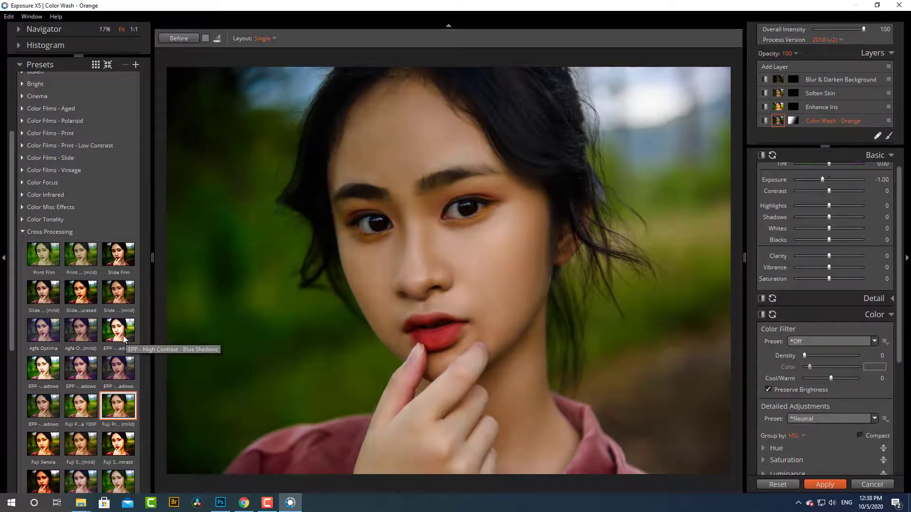
# - Preview the Lo-Fi presets, including Kodak Gold - Sunbeams, and apply the pink Fuji one
pyautogui.scroll(-3, 104, 412)
pyautogui.scroll(-1, 79, 459)
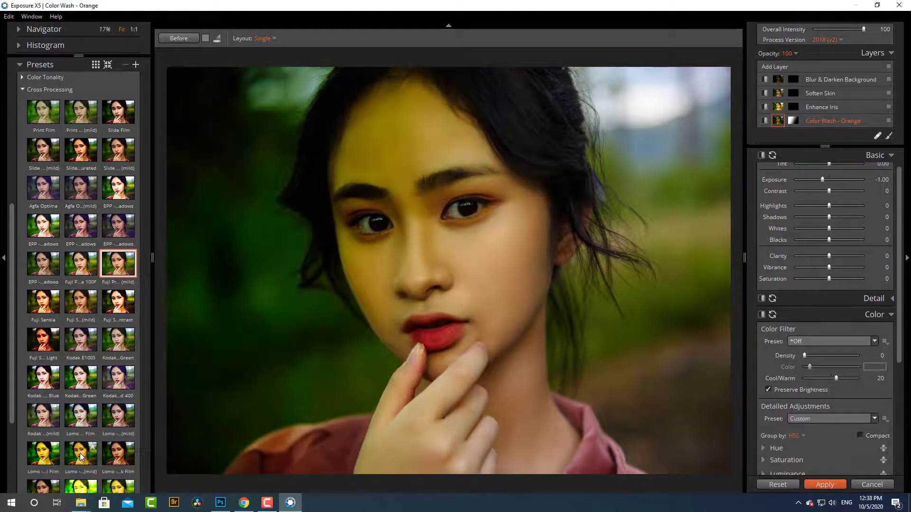
pyautogui.scroll(-4, 123, 449)
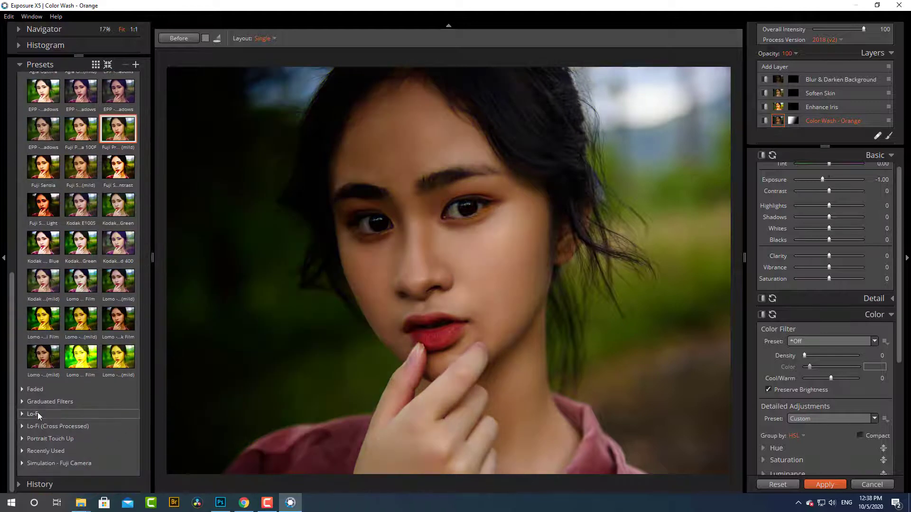
pyautogui.click(33, 414)
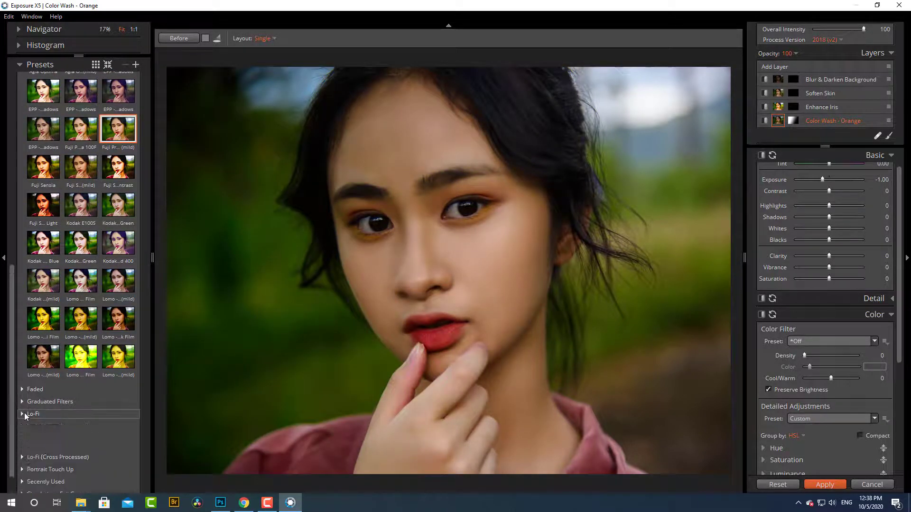
pyautogui.scroll(-1, 95, 448)
pyautogui.scroll(-4, 95, 448)
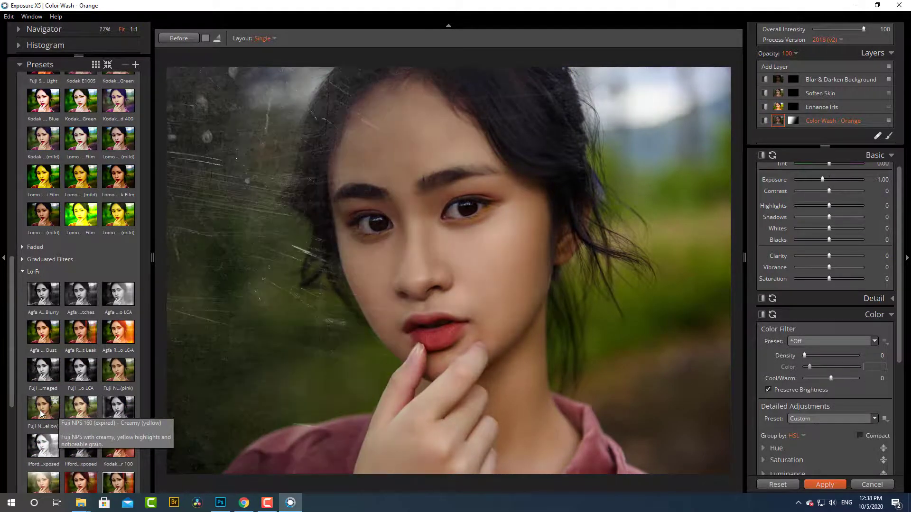
pyautogui.scroll(-4, 102, 441)
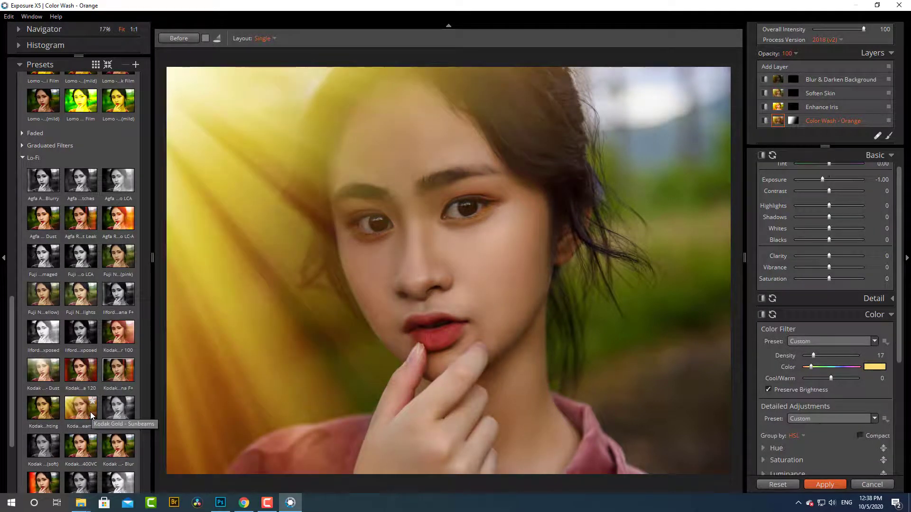
pyautogui.scroll(-1, 91, 418)
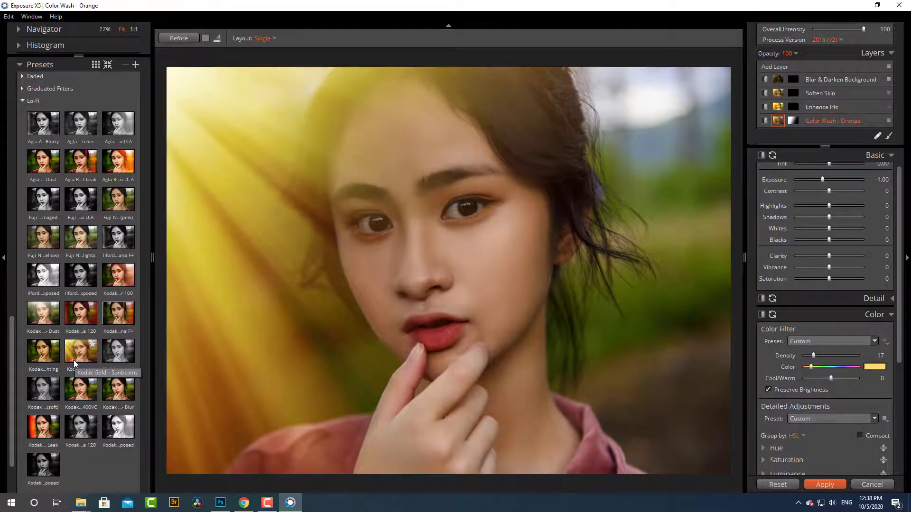
pyautogui.scroll(2, 84, 284)
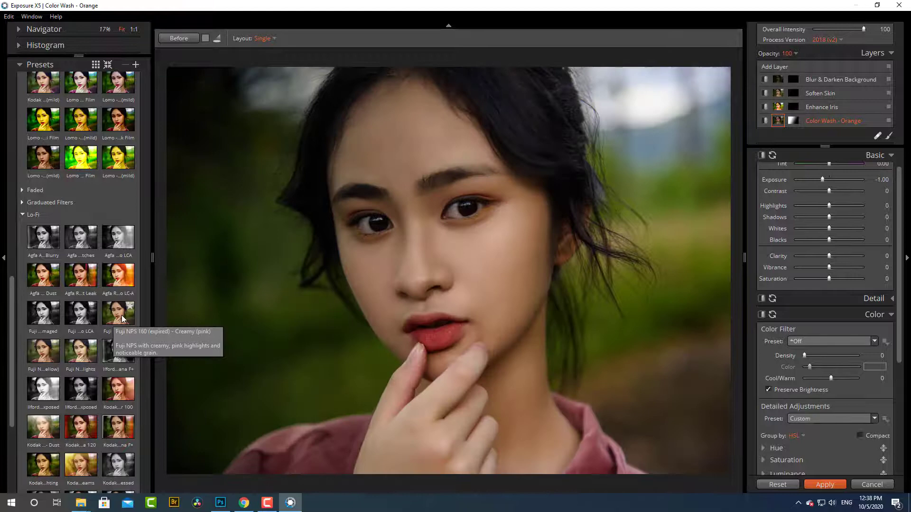
pyautogui.click(123, 317)
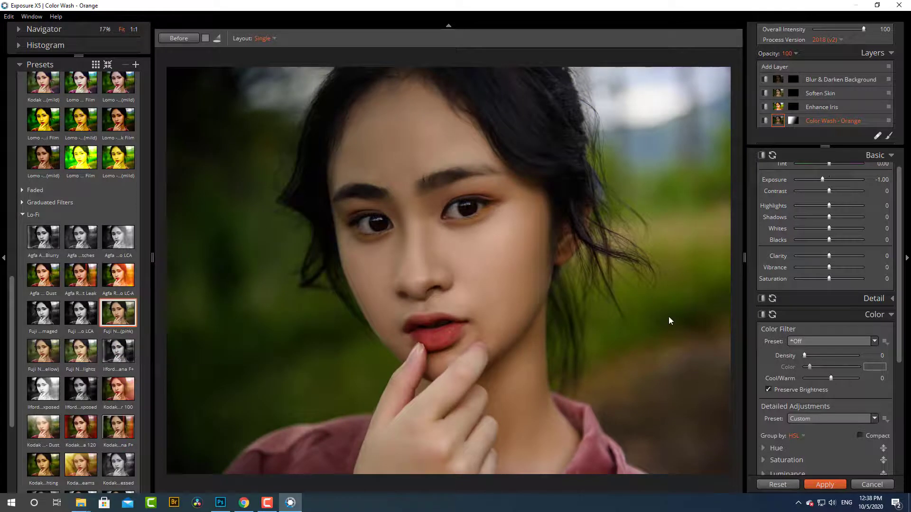
# - Compare the graded portrait with its original version
pyautogui.click(169, 37)
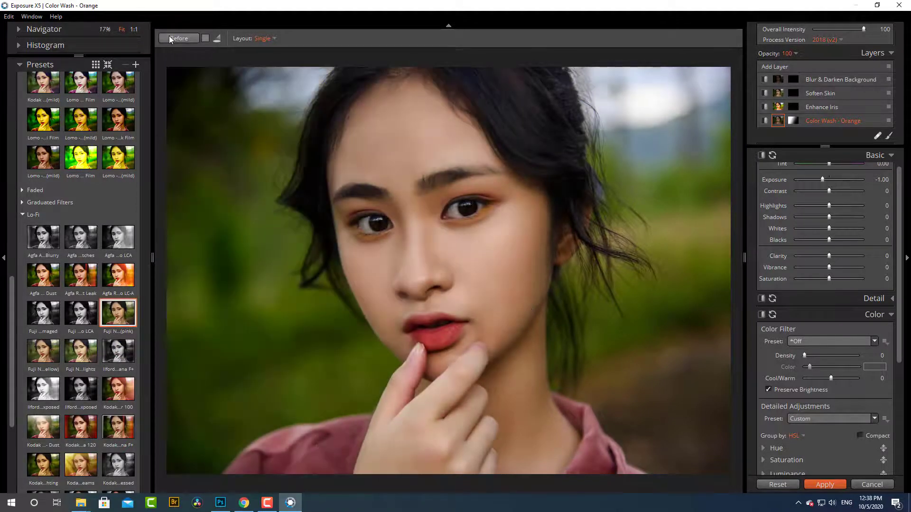
pyautogui.click(169, 37)
pyautogui.click(170, 37)
pyautogui.click(170, 38)
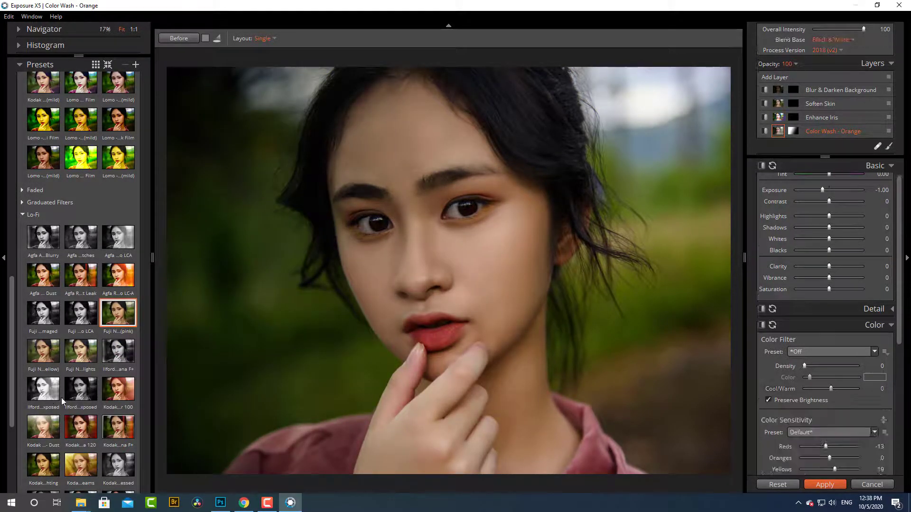
# - Collapse the Cross Processing presets and try a 25% shadow preset from Color Tonality
pyautogui.scroll(10, 76, 332)
pyautogui.scroll(5, 74, 351)
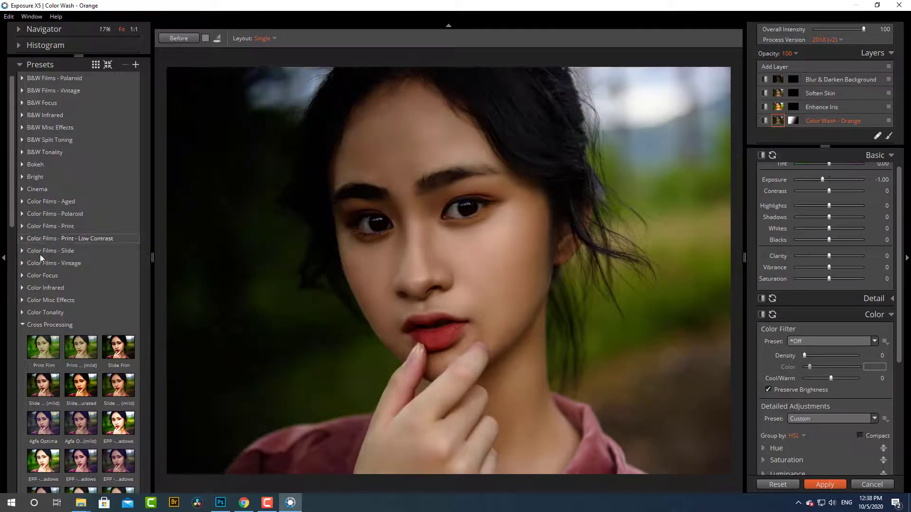
pyautogui.click(24, 325)
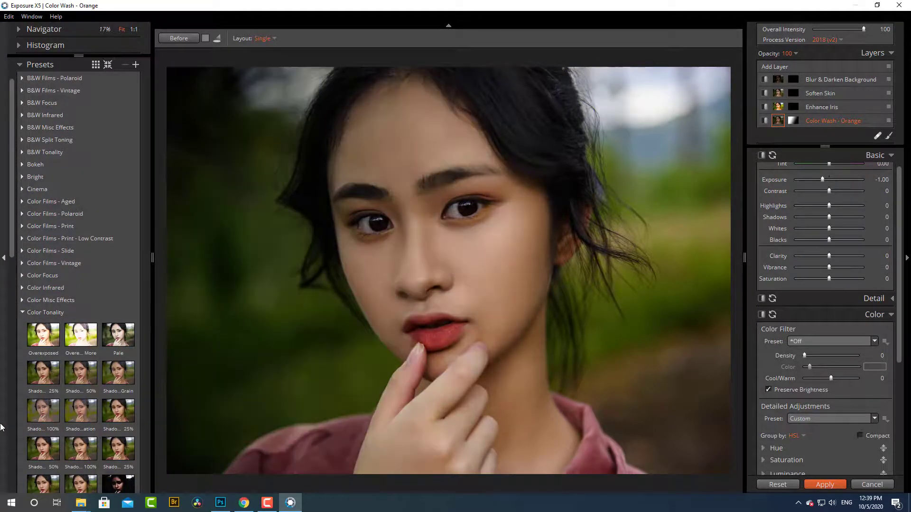
pyautogui.click(114, 418)
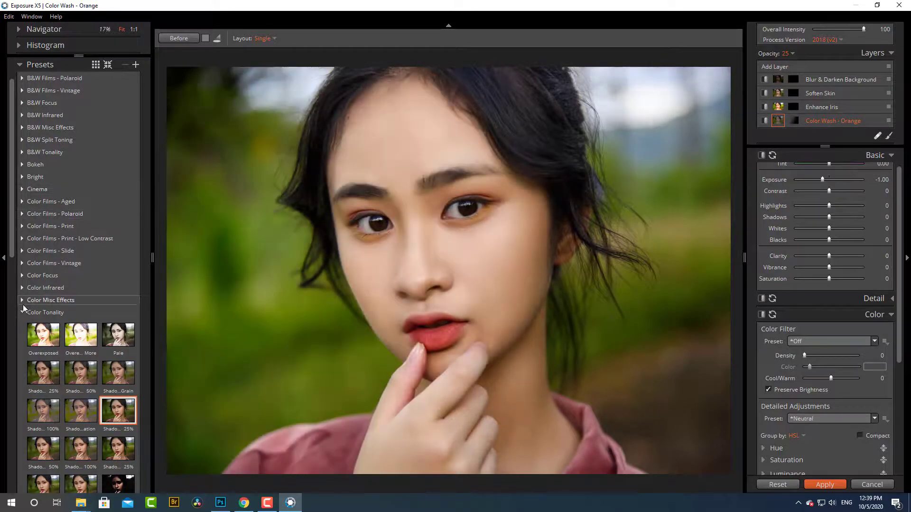
pyautogui.click(21, 312)
# - Apply the Portrait Touch Up preset that also treats the background, and check the skin around the nose at 100%
pyautogui.scroll(-10, 29, 260)
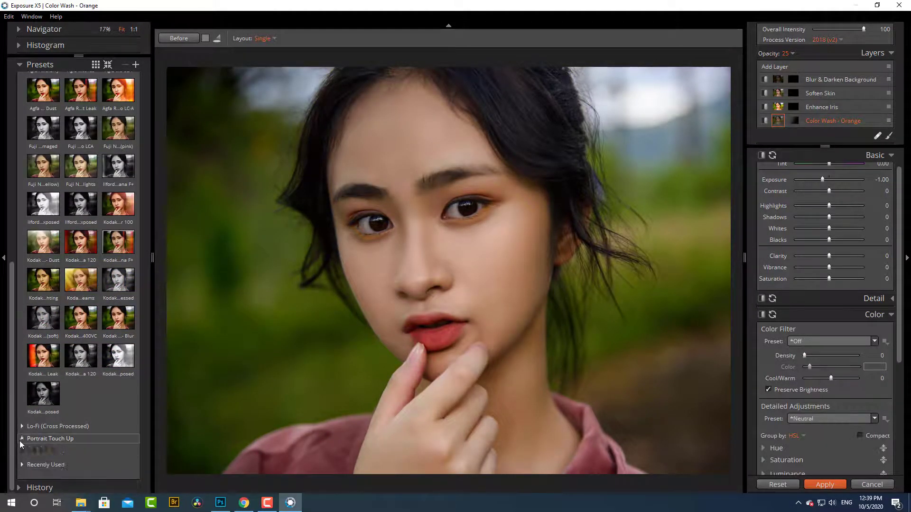
pyautogui.click(22, 438)
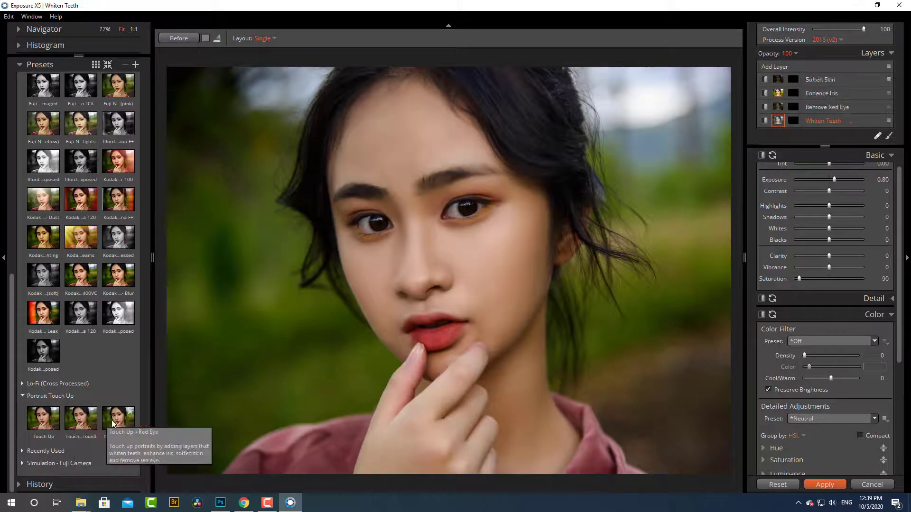
pyautogui.click(41, 423)
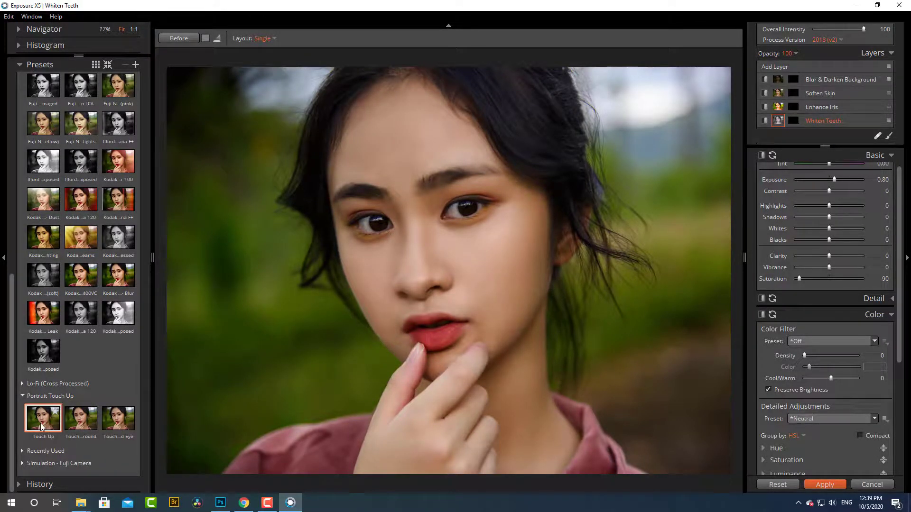
pyautogui.click(82, 430)
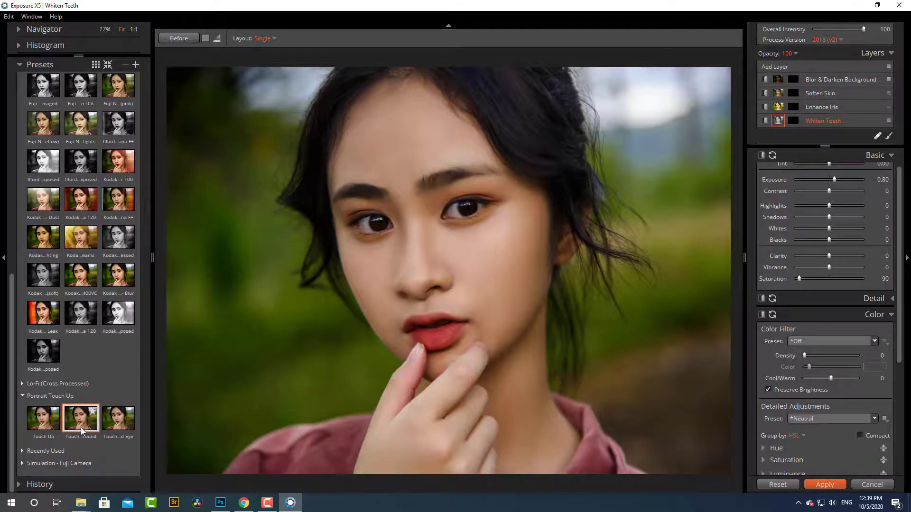
pyautogui.click(462, 286)
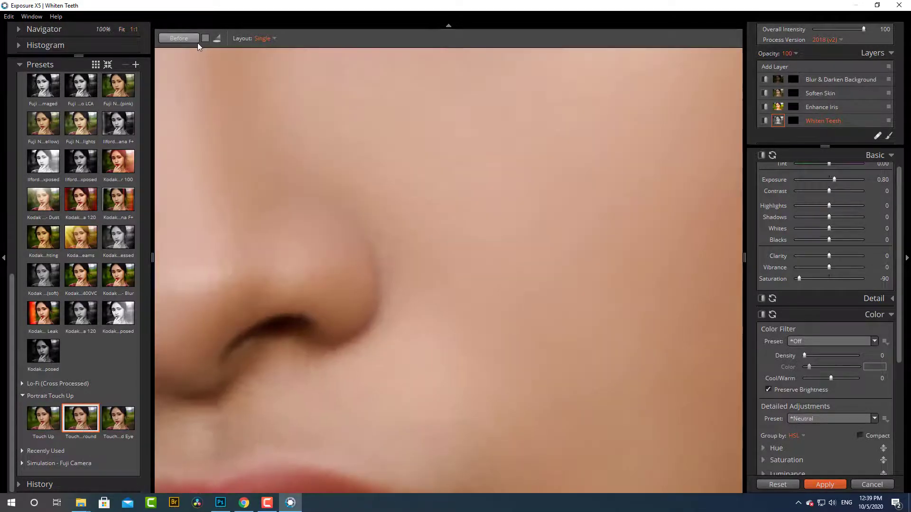
pyautogui.click(282, 151)
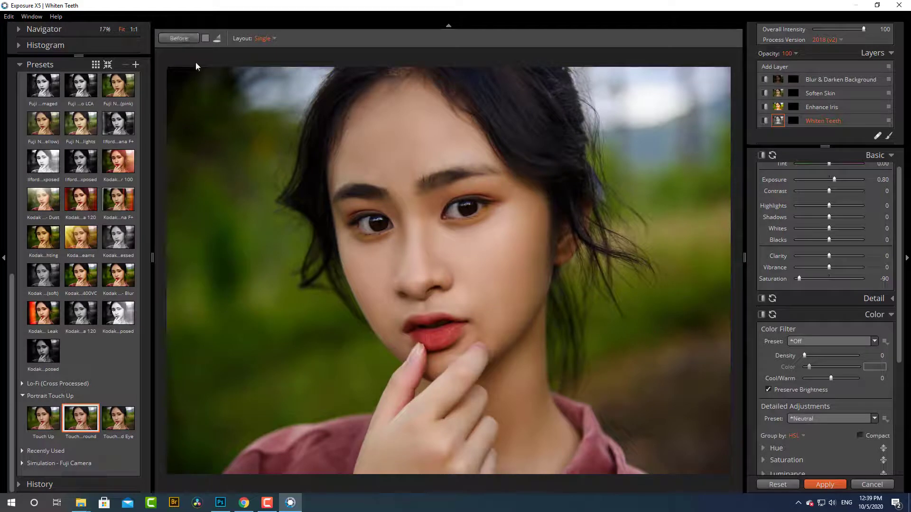
# - Show the recently used presets and apply the low-saturation one to the portrait
pyautogui.click(25, 396)
pyautogui.scroll(10, 83, 208)
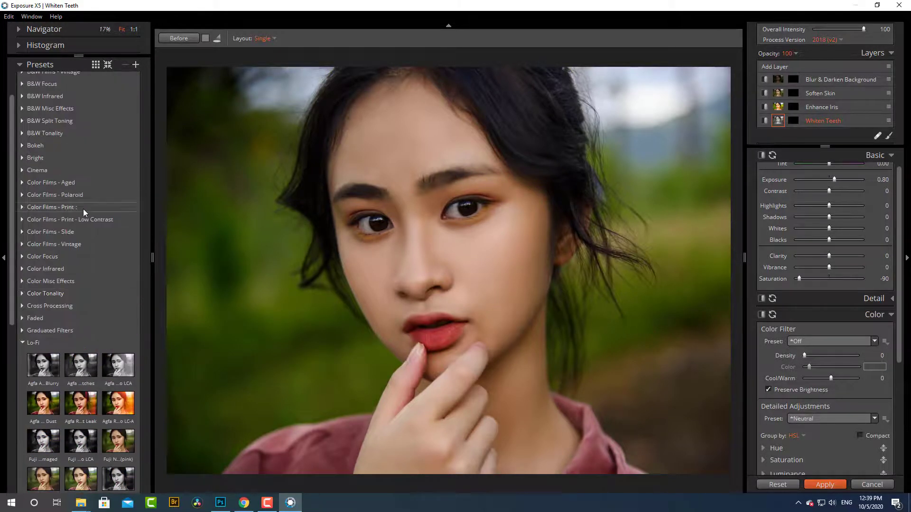
pyautogui.click(81, 81)
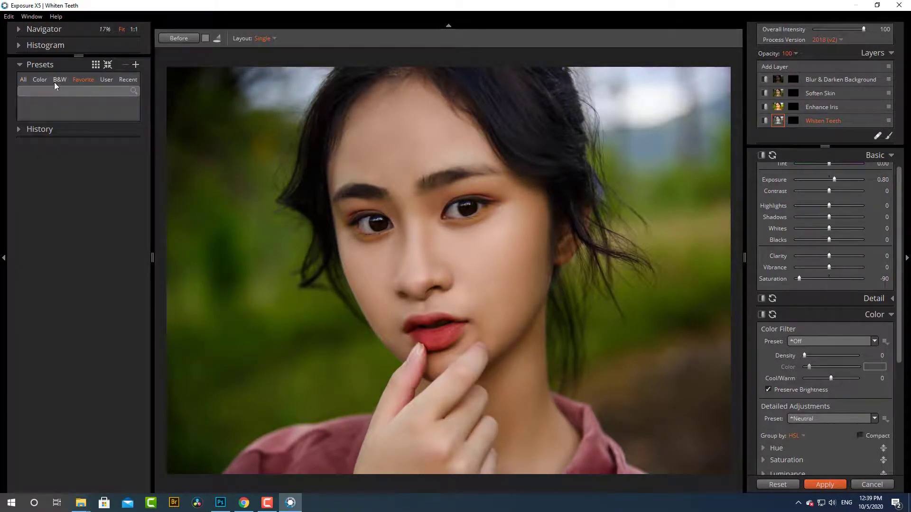
pyautogui.click(126, 80)
pyautogui.click(115, 128)
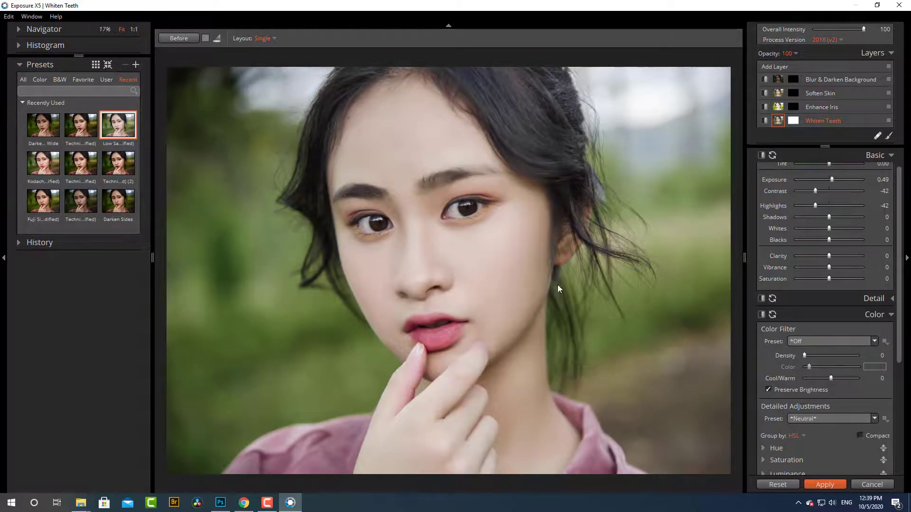
# - Set the exposure to 0.07 and the contrast to -14, and compare with the original
pyautogui.scroll(2, 825, 228)
pyautogui.moveTo(830, 208); pyautogui.dragTo(830, 209)
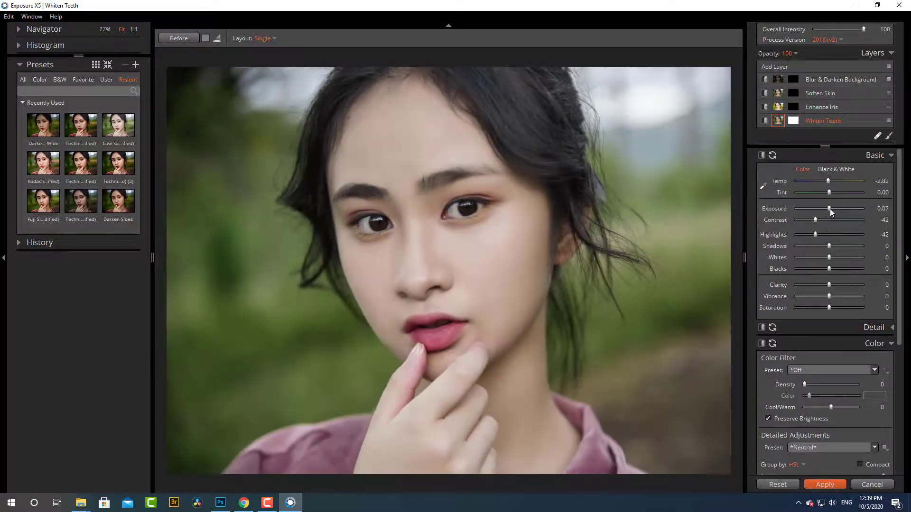
pyautogui.click(824, 220)
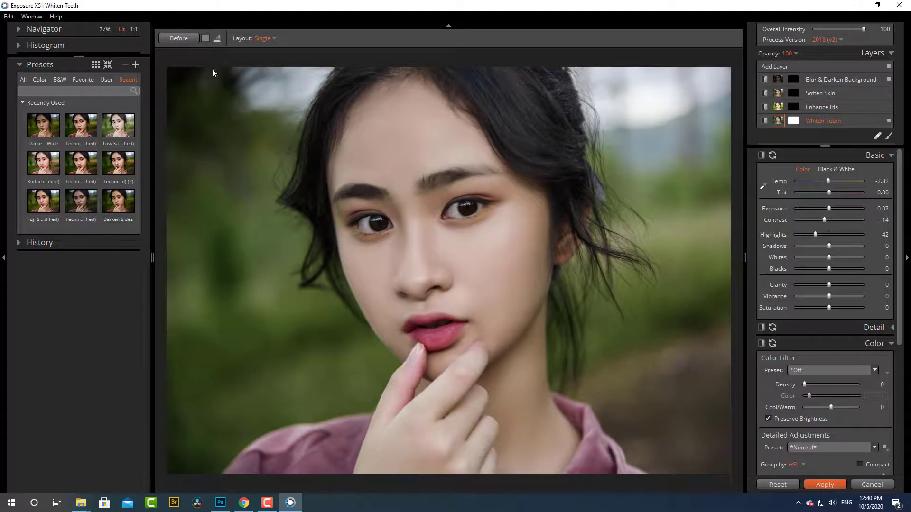
pyautogui.click(185, 39)
# - Try the recently used Technicolor (2) preset and replace it with the Kodachrome preset
pyautogui.click(123, 170)
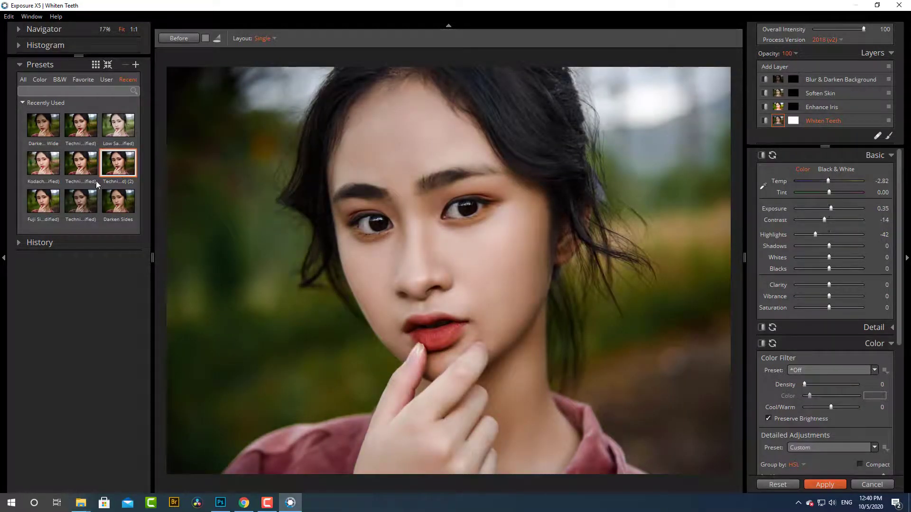
pyautogui.click(46, 174)
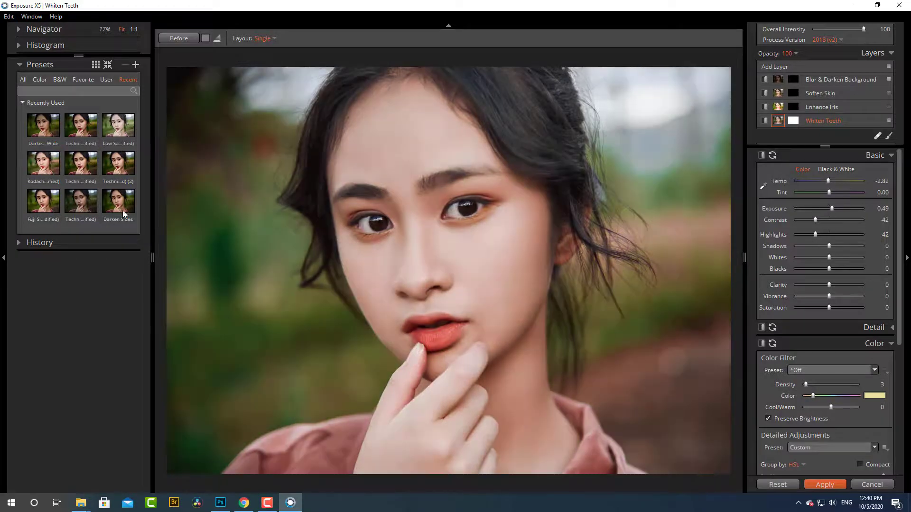
# - Try the recently used Darken Sides and modified Fuji presets on the portrait, settling on Darken Sides
pyautogui.click(124, 213)
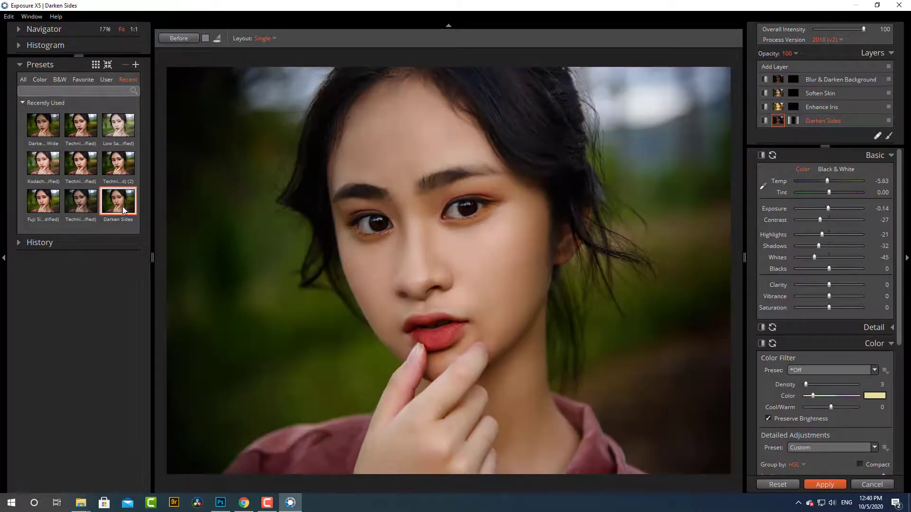
pyautogui.click(50, 210)
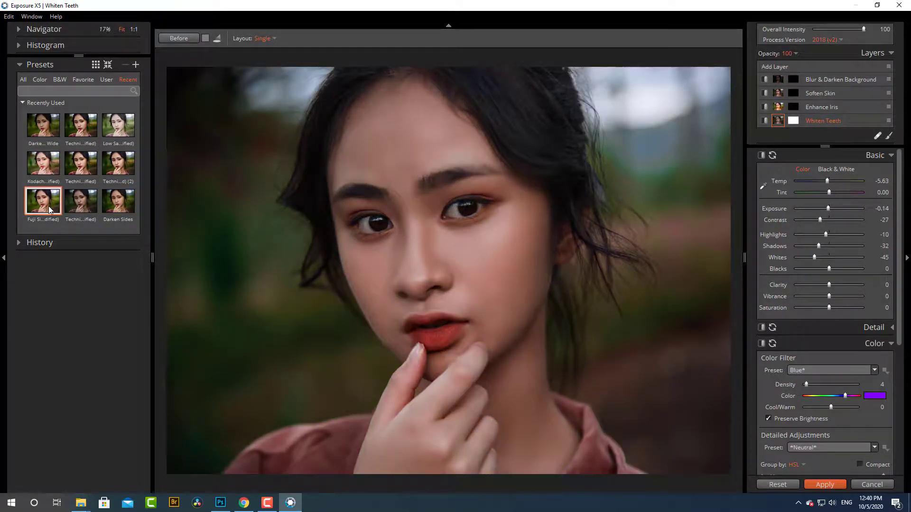
pyautogui.click(116, 195)
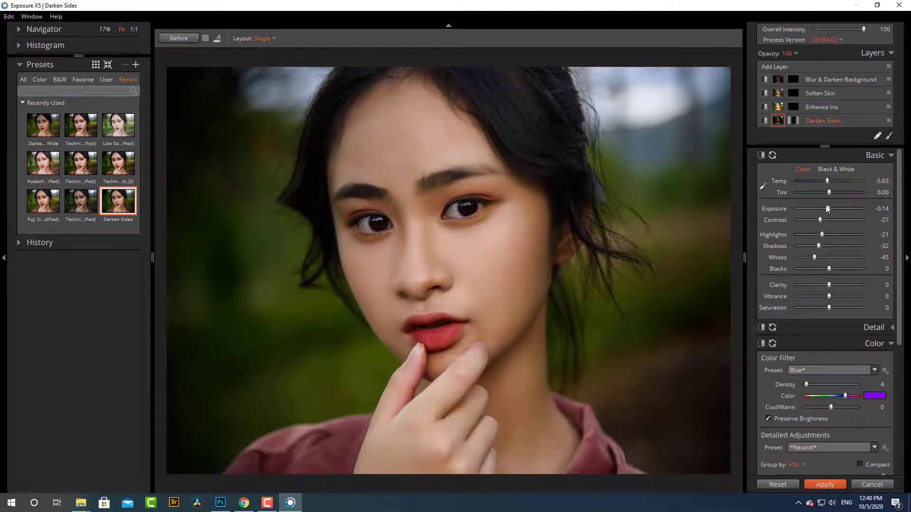
# - Set the exposure to 0.42, compare with the original, cool the temperature slightly, and apply the grade to the photo
pyautogui.moveTo(827, 209); pyautogui.dragTo(831, 207)
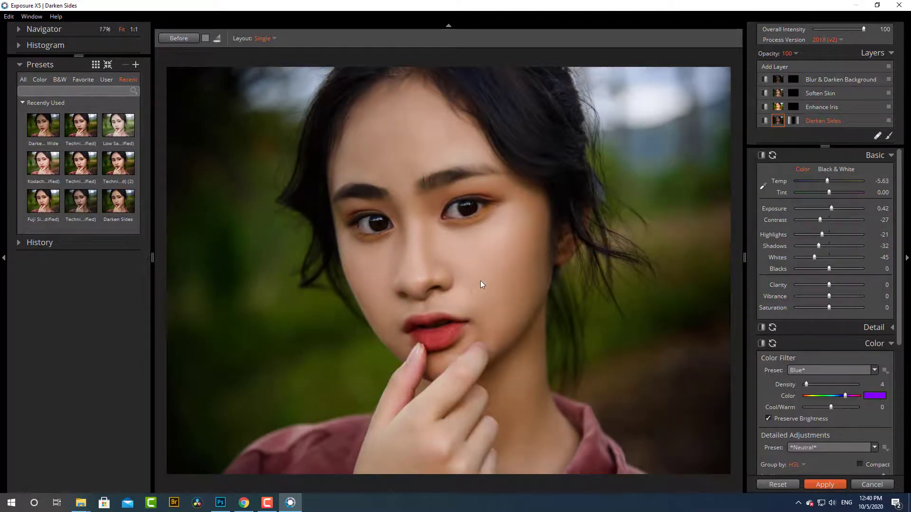
pyautogui.click(176, 37)
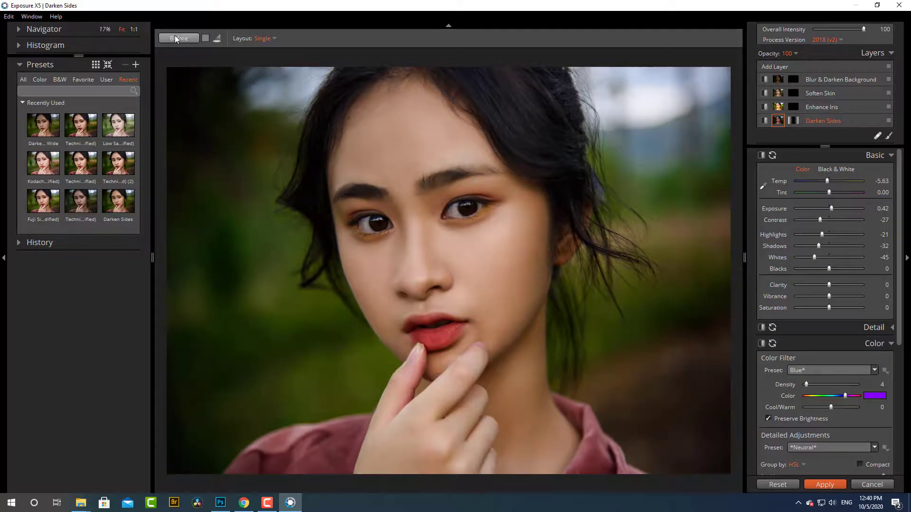
pyautogui.click(177, 36)
pyautogui.moveTo(827, 181); pyautogui.dragTo(825, 180)
pyautogui.click(829, 485)
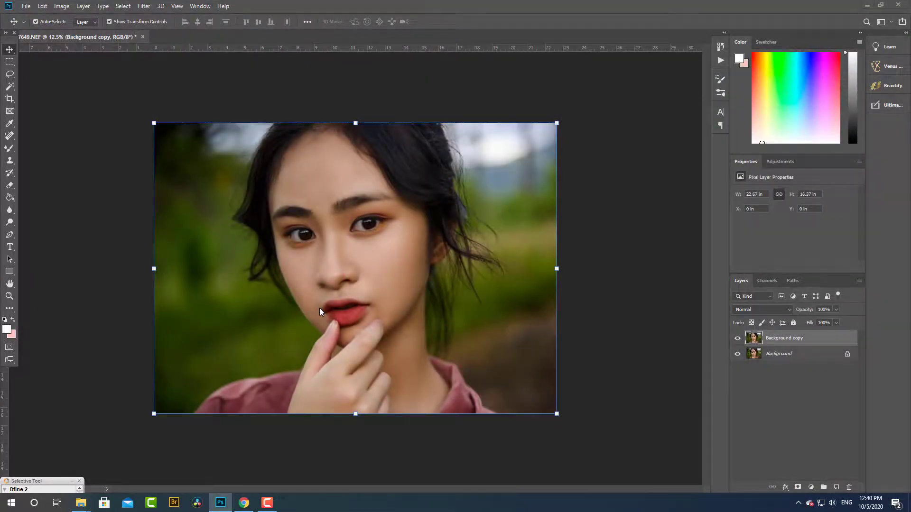
pyautogui.hotkey('ctrl', 'j')
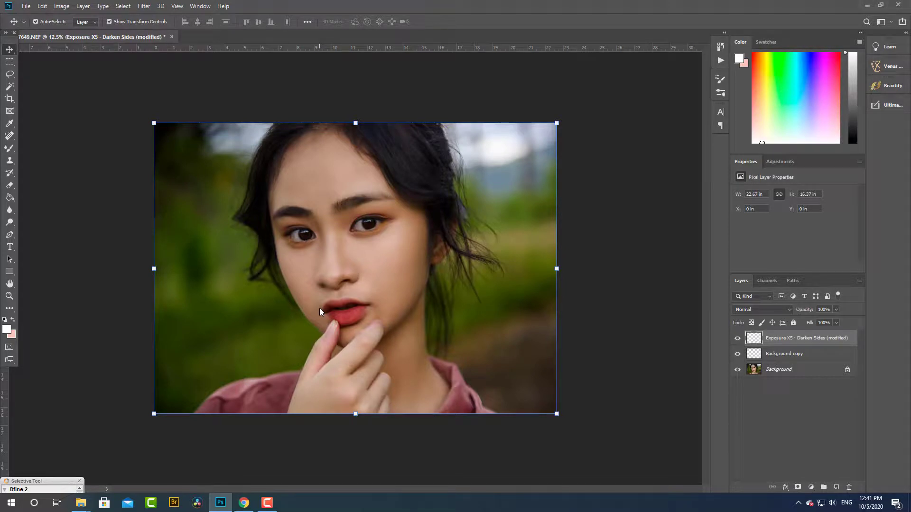
# - Compare the portrait without and with the Darken Sides layer, and examine the face more closely
pyautogui.click(738, 339)
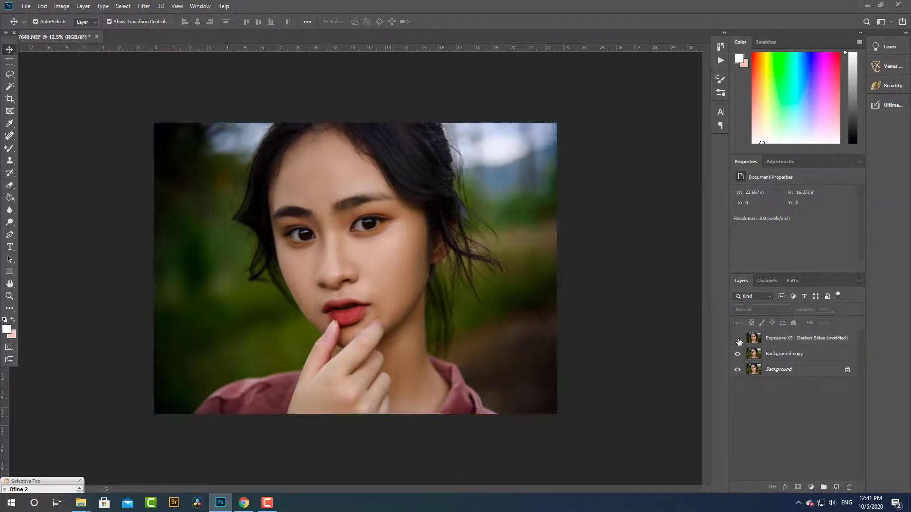
pyautogui.click(738, 339)
pyautogui.scroll(4, 357, 280)
pyautogui.scroll(-3, 358, 280)
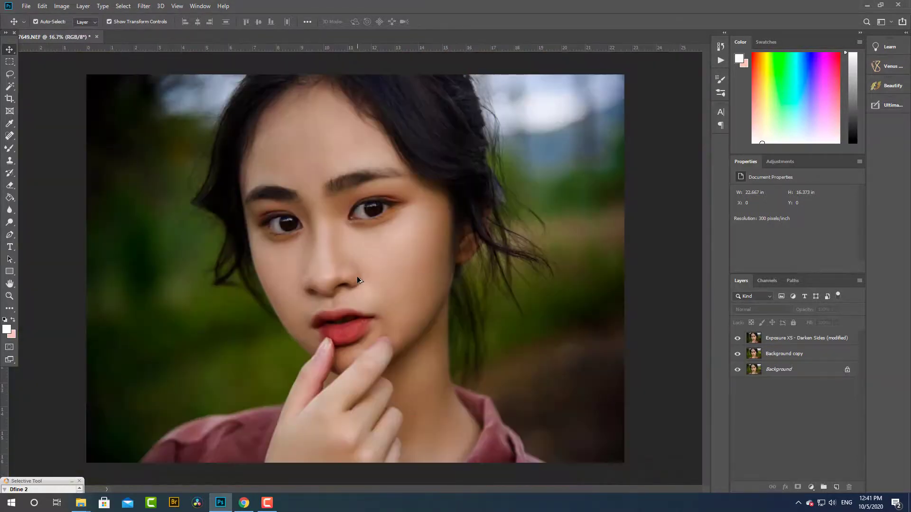
pyautogui.scroll(-3, 357, 280)
pyautogui.scroll(3, 357, 280)
pyautogui.scroll(-1, 358, 280)
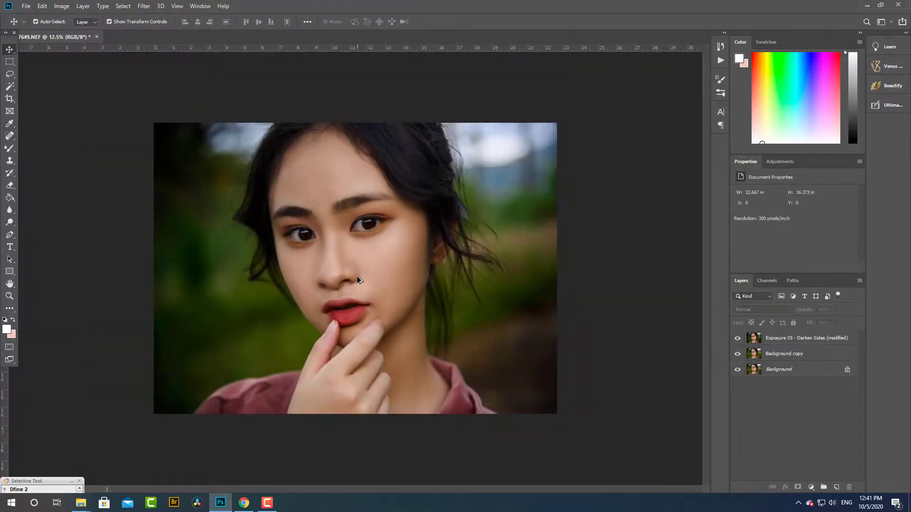
# - Flatten the graded portrait into a single background layer
pyautogui.click(771, 346)
pyautogui.click(62, 6)
pyautogui.click(103, 368)
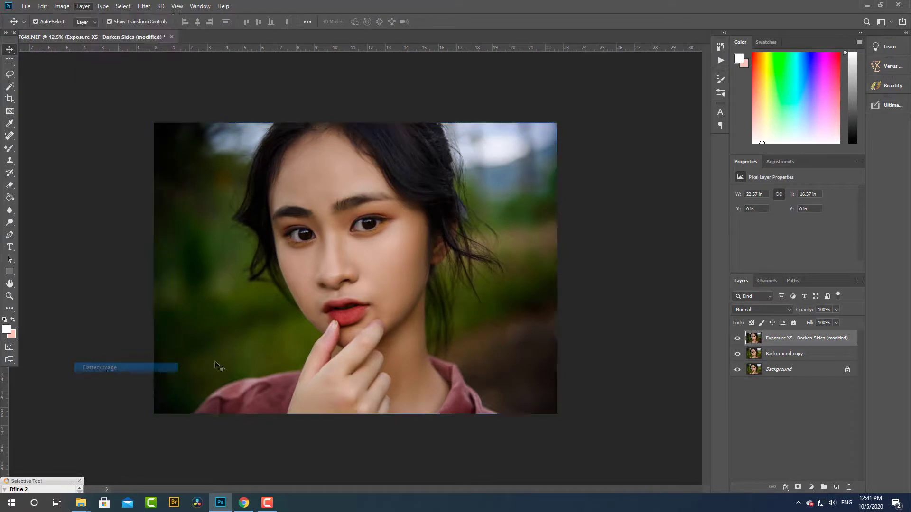
pyautogui.scroll(-1, 449, 320)
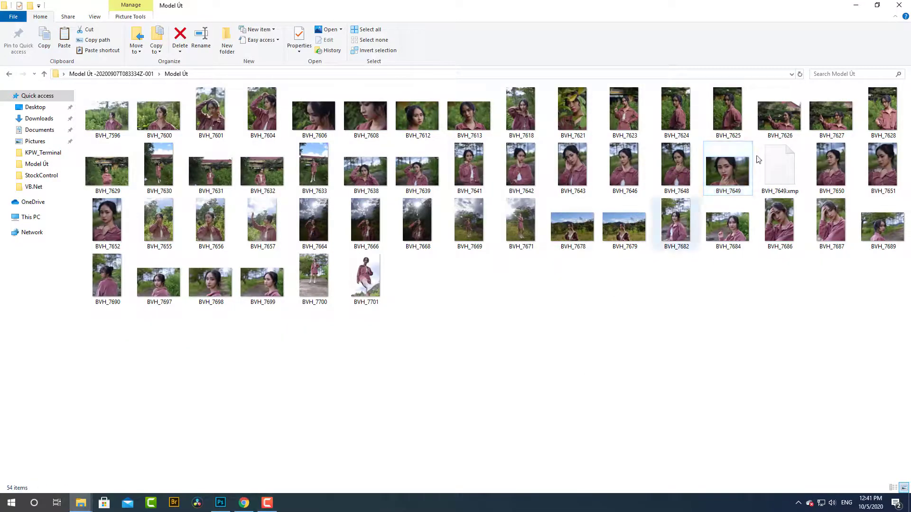
# - Bring the BVH_7649 raw file from its folder into Camera Raw, reset its adjustments, and open it as a second document
pyautogui.moveTo(723, 173); pyautogui.dragTo(562, 39)
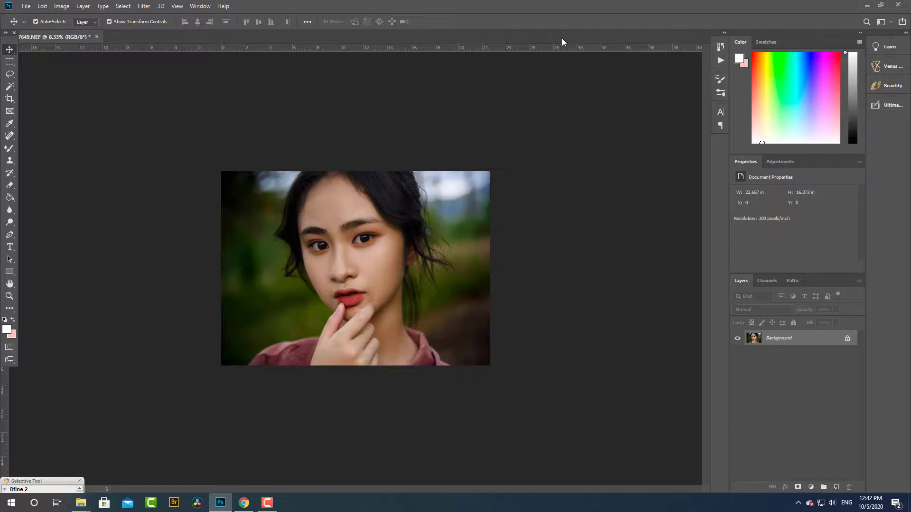
pyautogui.hotkey('ctrl', 'shift', 'a')
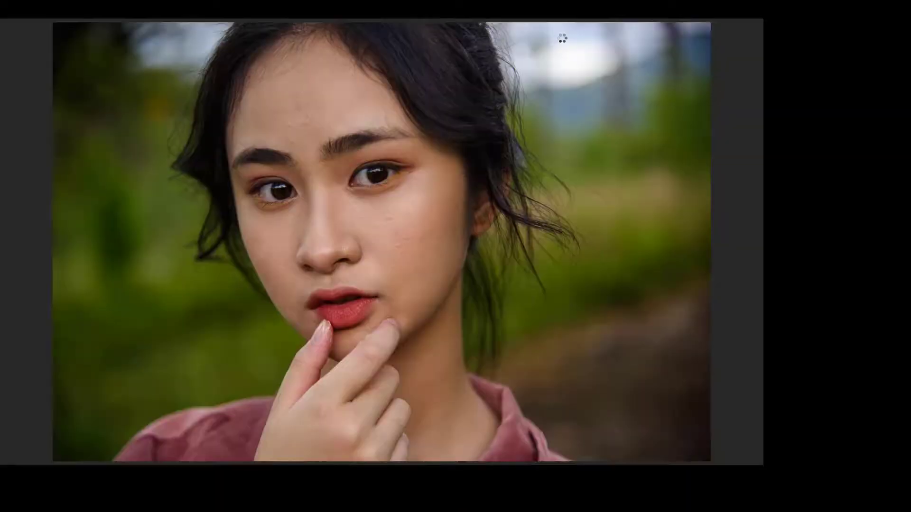
pyautogui.rightClick(895, 172)
pyautogui.click(853, 183)
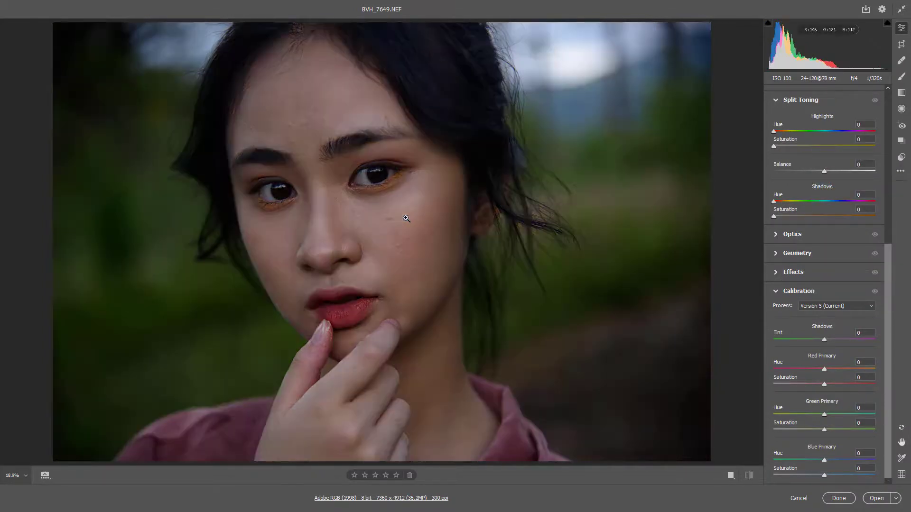
pyautogui.click(877, 499)
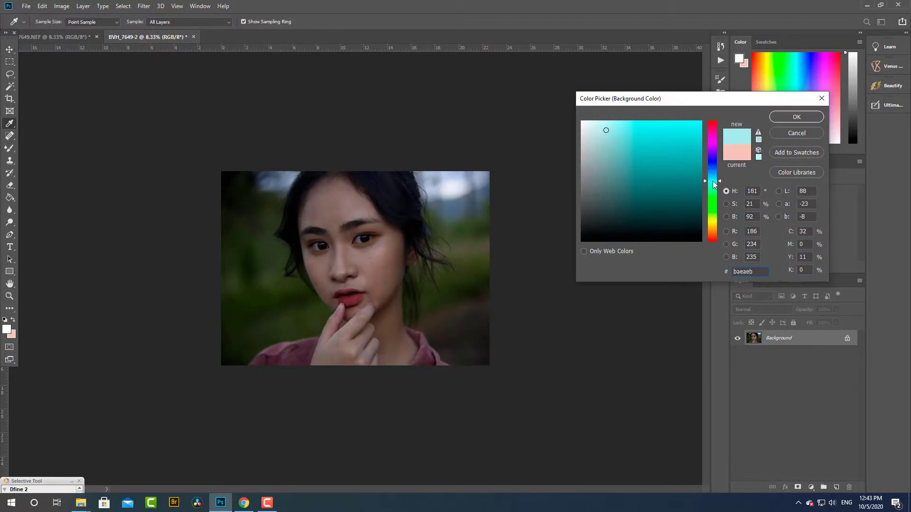
# - Set the background colour to a tone sampled from the blurred blue distance beside the model's hair
pyautogui.click(467, 202)
pyautogui.click(788, 115)
pyautogui.press('b')
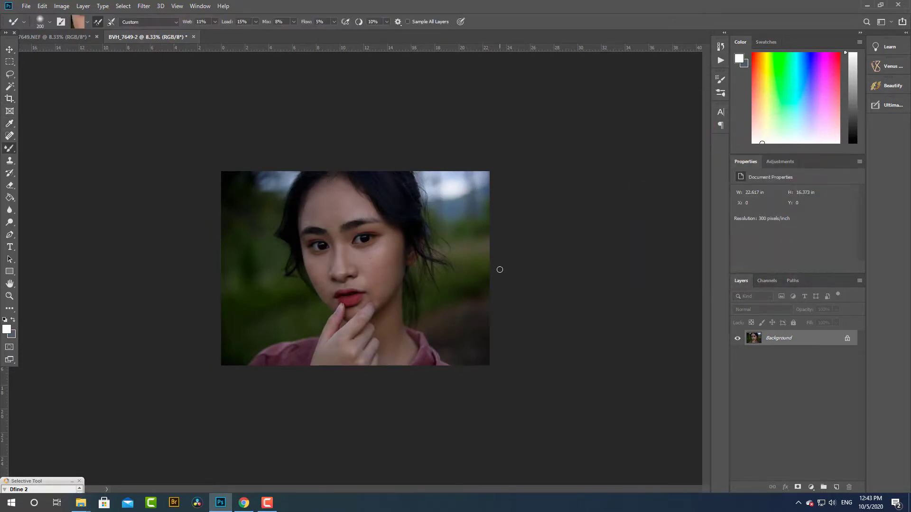
pyautogui.press('v')
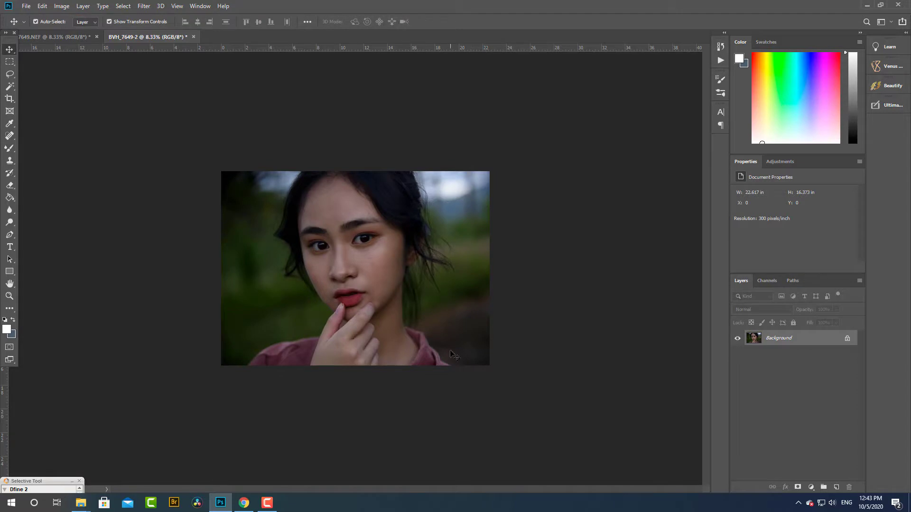
pyautogui.moveTo(225, 176); pyautogui.dragTo(405, 344)
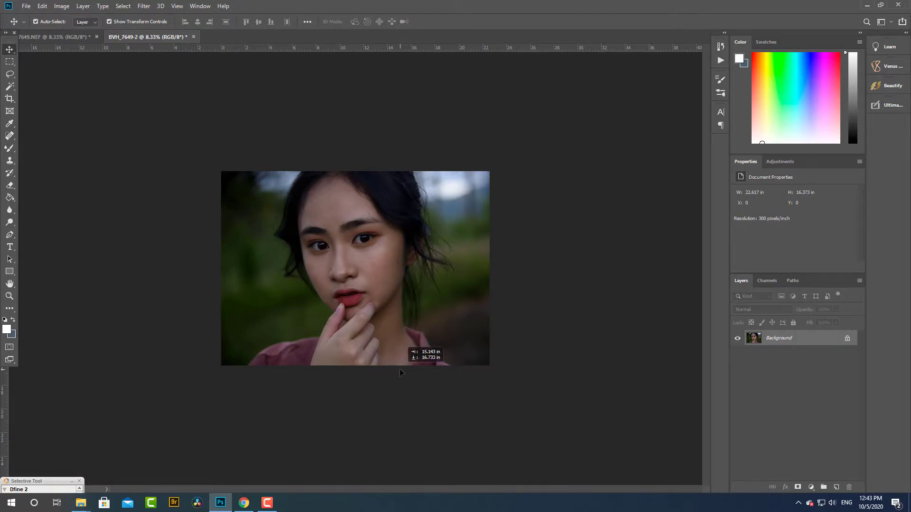
pyautogui.press('Escape')
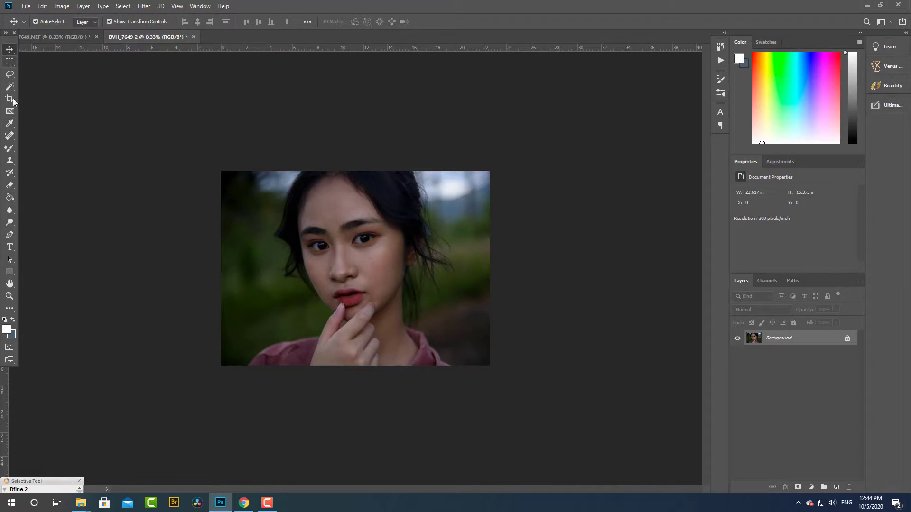
pyautogui.click(8, 113)
pyautogui.moveTo(221, 171); pyautogui.dragTo(492, 367)
pyautogui.moveTo(490, 268); pyautogui.dragTo(643, 262)
pyautogui.hotkey('ctrl', 'z')
pyautogui.hotkey('ctrl', 'z')
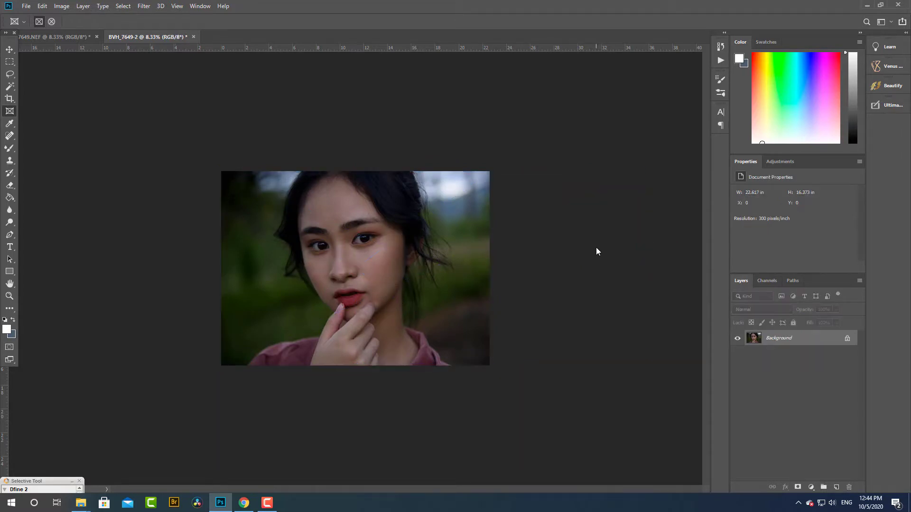
pyautogui.hotkey('ctrl', 'z')
pyautogui.click(71, 37)
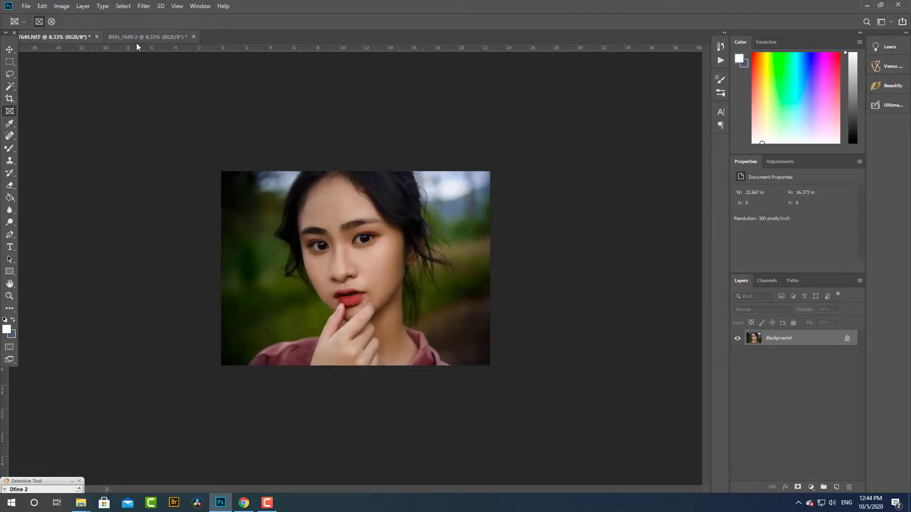
pyautogui.click(142, 36)
pyautogui.press('v')
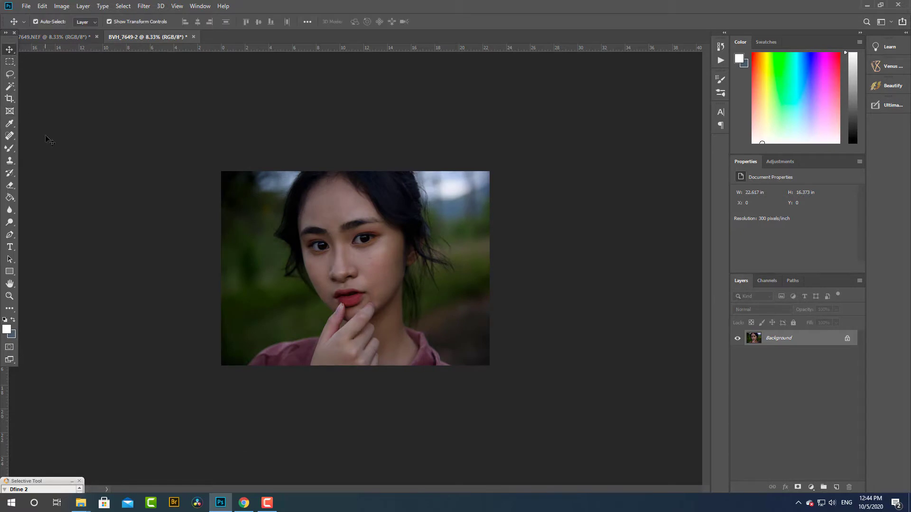
pyautogui.click(9, 111)
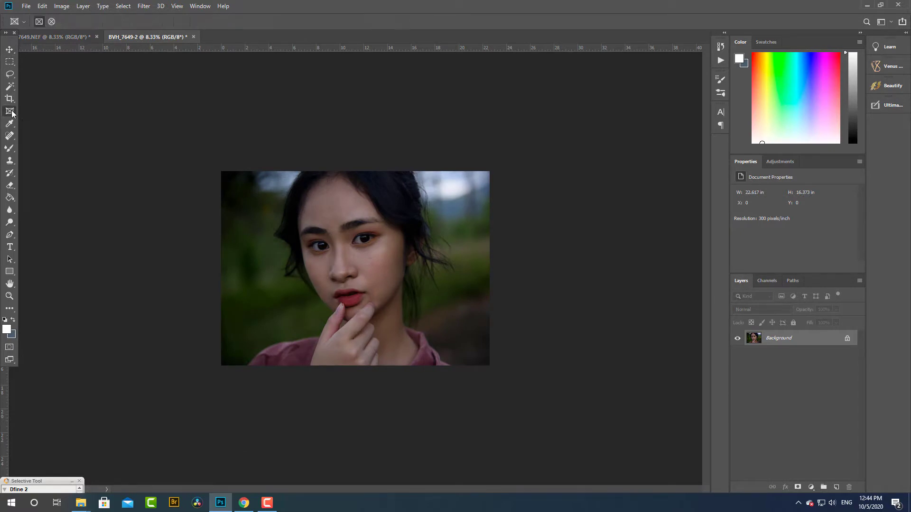
# - Extend the unedited photo's canvas to the right with the Crop tool, to about 45.07 in wide
pyautogui.click(9, 98)
pyautogui.moveTo(490, 268); pyautogui.dragTo(586, 260)
pyautogui.hotkey('ctrl', 'z')
pyautogui.moveTo(492, 270); pyautogui.dragTo(622, 257)
pyautogui.click(478, 22)
# - Copy the retouched portrait into the BVH_7649-2 document and align it in the empty half beside the unedited photo
pyautogui.click(61, 36)
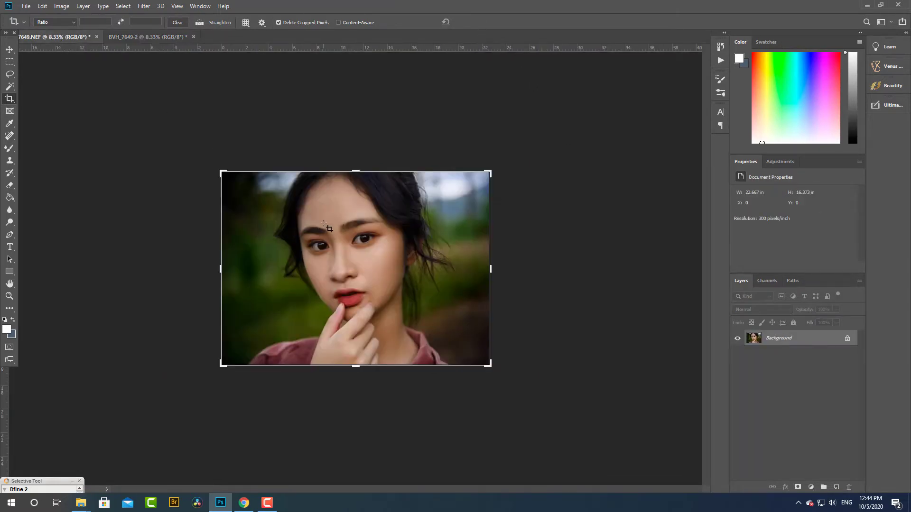
pyautogui.press('v')
pyautogui.moveTo(328, 228); pyautogui.dragTo(417, 257)
pyautogui.moveTo(466, 286); pyautogui.dragTo(498, 275)
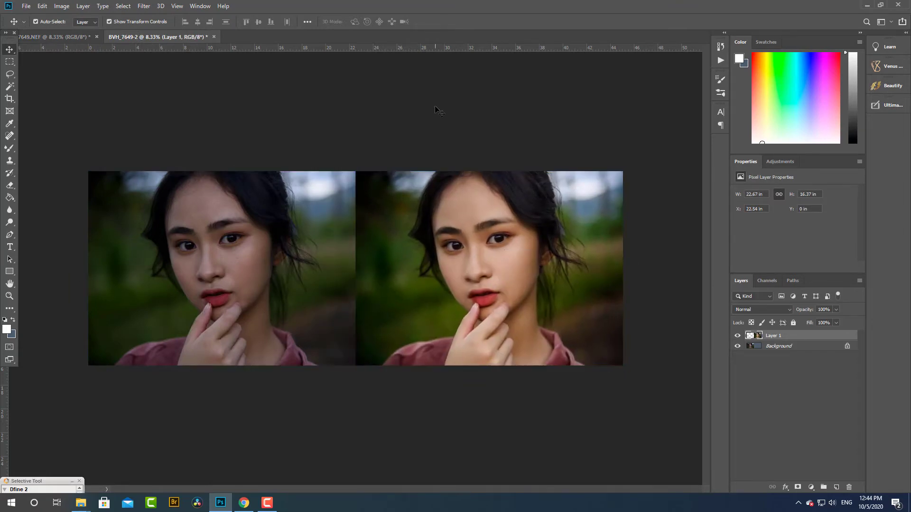
pyautogui.click(414, 154)
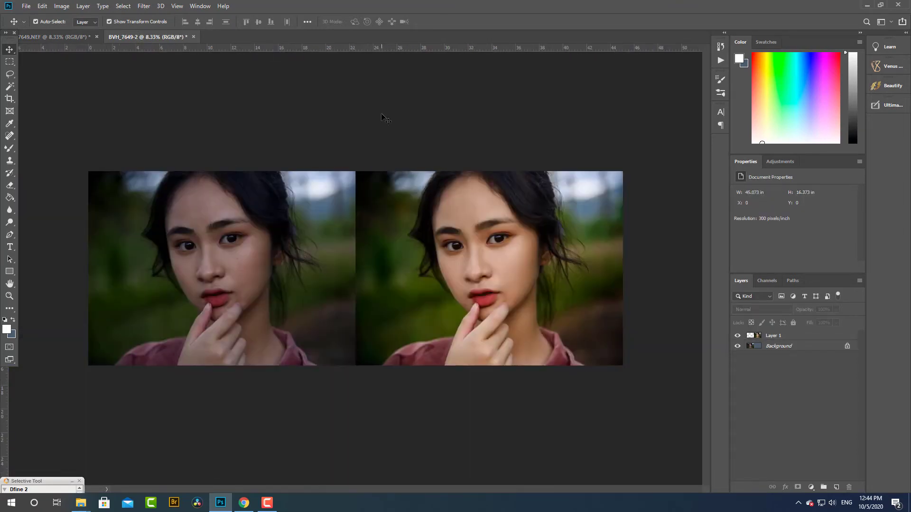
pyautogui.click(266, 503)
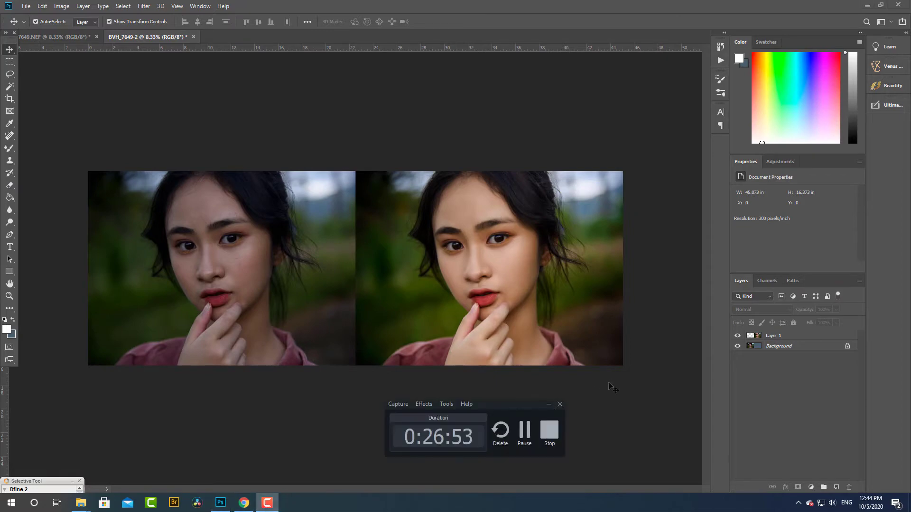